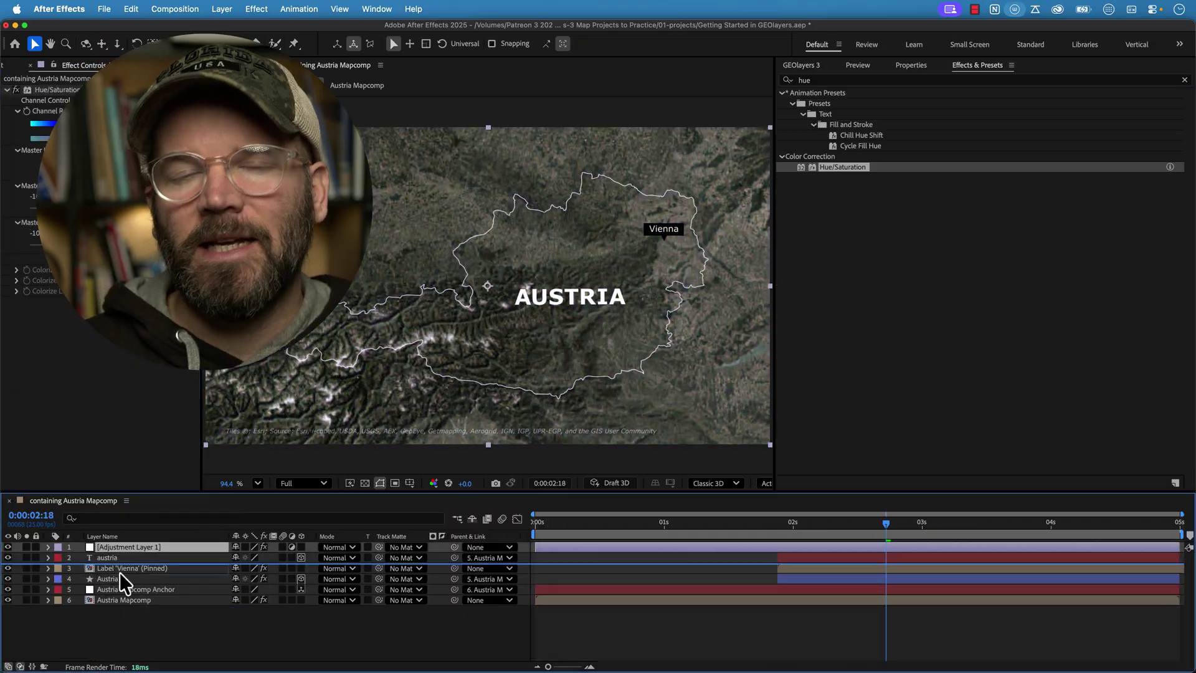
{"action": "left_click", "coordinate": [122, 568]}
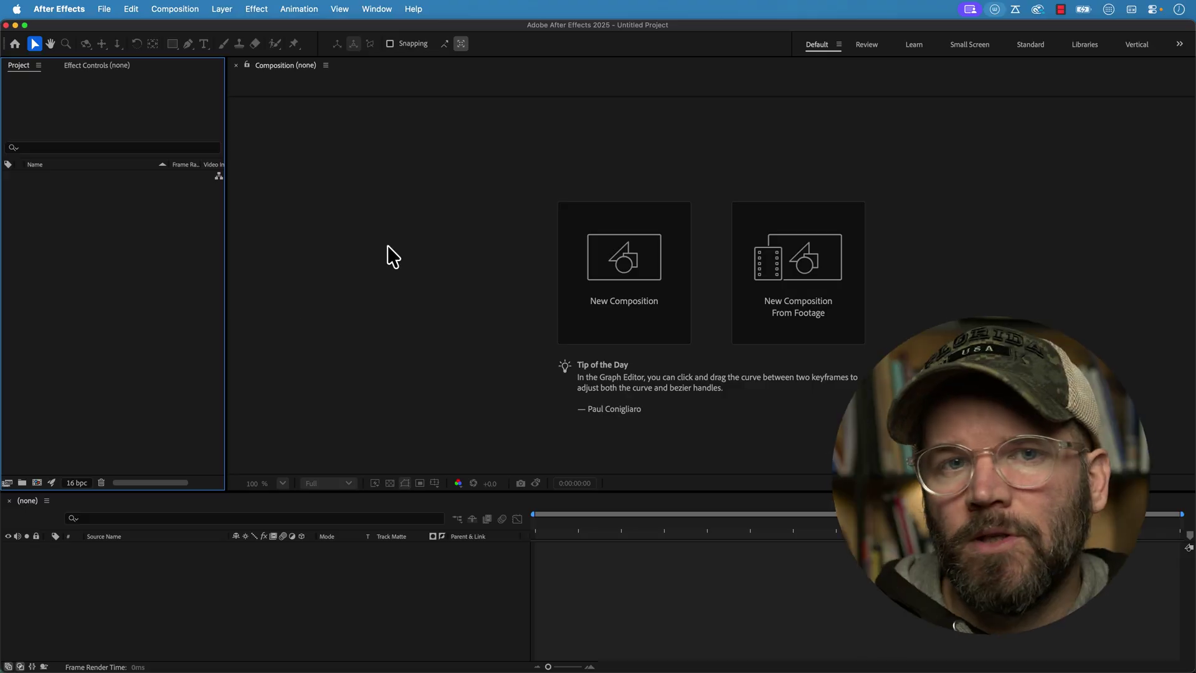
Step: Open the GEOlayers 3 extension
{"action": "left_click", "coordinate": [377, 15]}
{"action": "mouse_move", "coordinate": [409, 92]}
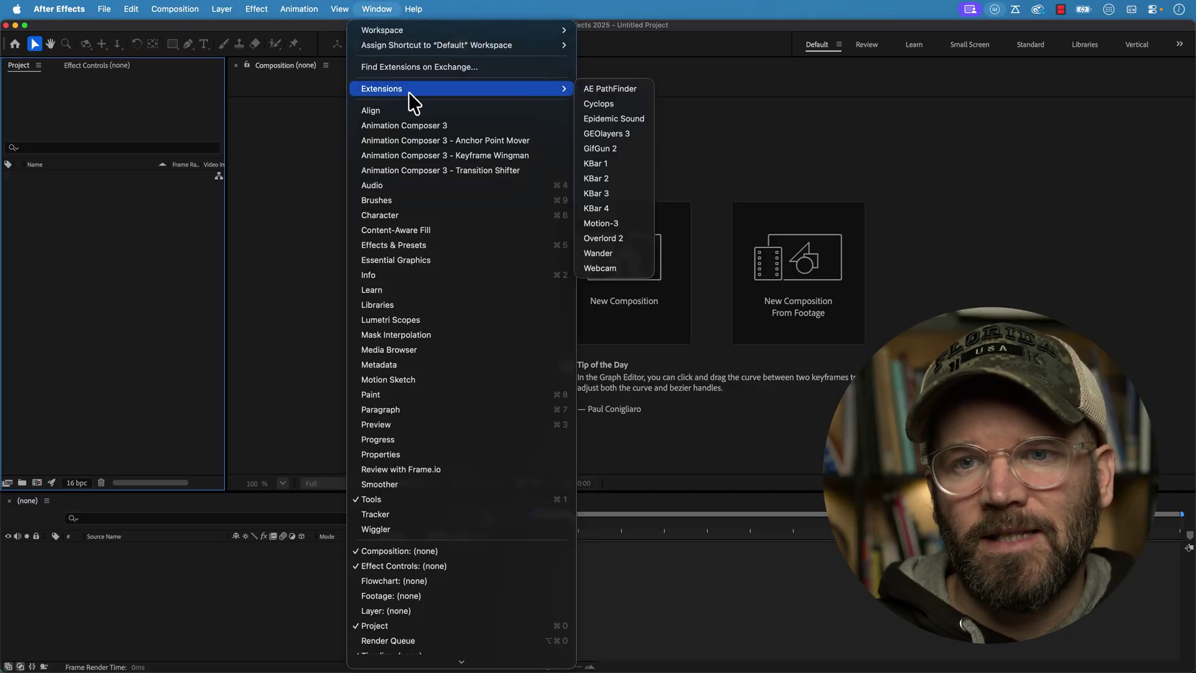
{"action": "left_click", "coordinate": [619, 131]}
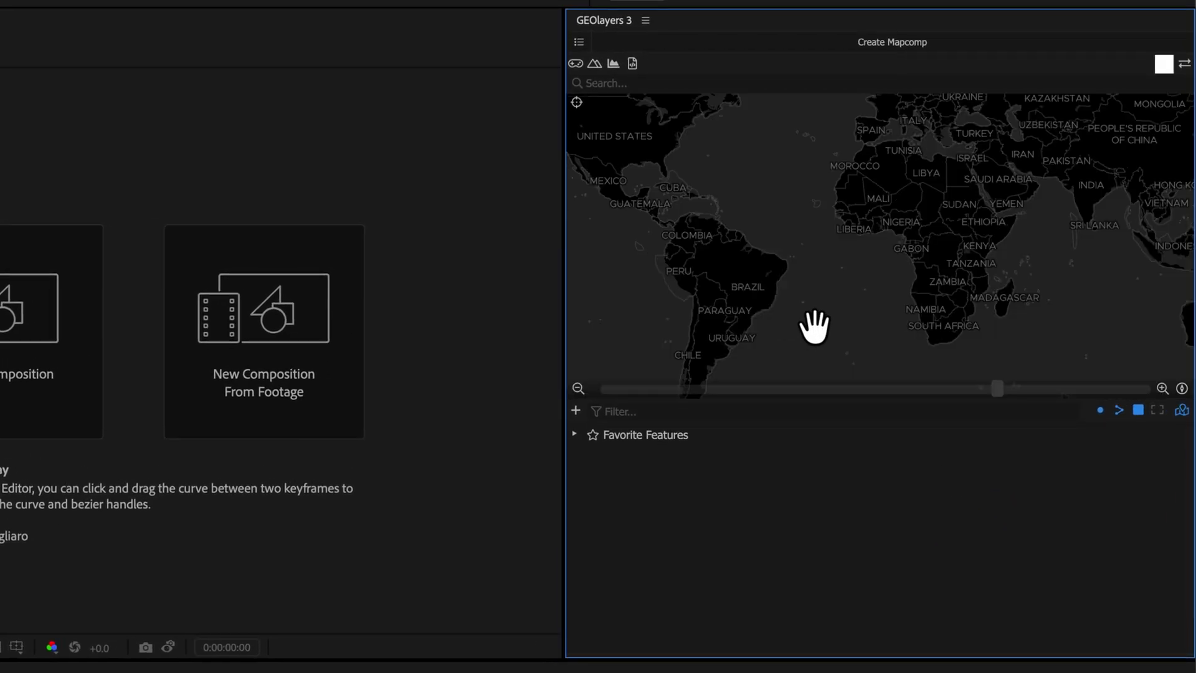
Step: Start a new mapcomp and set its size to 1920 x 1080 px
{"action": "left_click", "coordinate": [872, 51]}
{"action": "left_click", "coordinate": [656, 543]}
{"action": "key", "text": "ctrl+a"}
{"action": "type", "text": "1920"}
{"action": "key", "text": "Tab"}
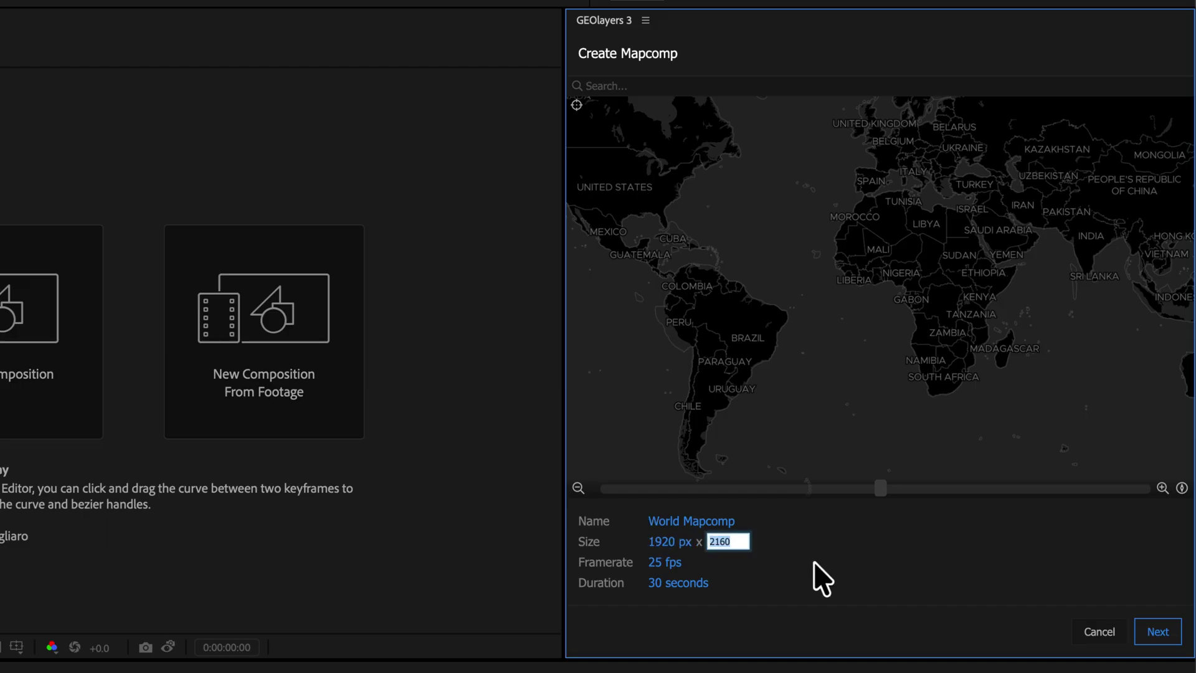
{"action": "type", "text": "1080"}
{"action": "key", "text": "Tab"}
Step: Set the mapcomp's duration to 5 seconds, name it Austria Mapcomp, and continue to the imagery selection
{"action": "key", "text": "Tab"}
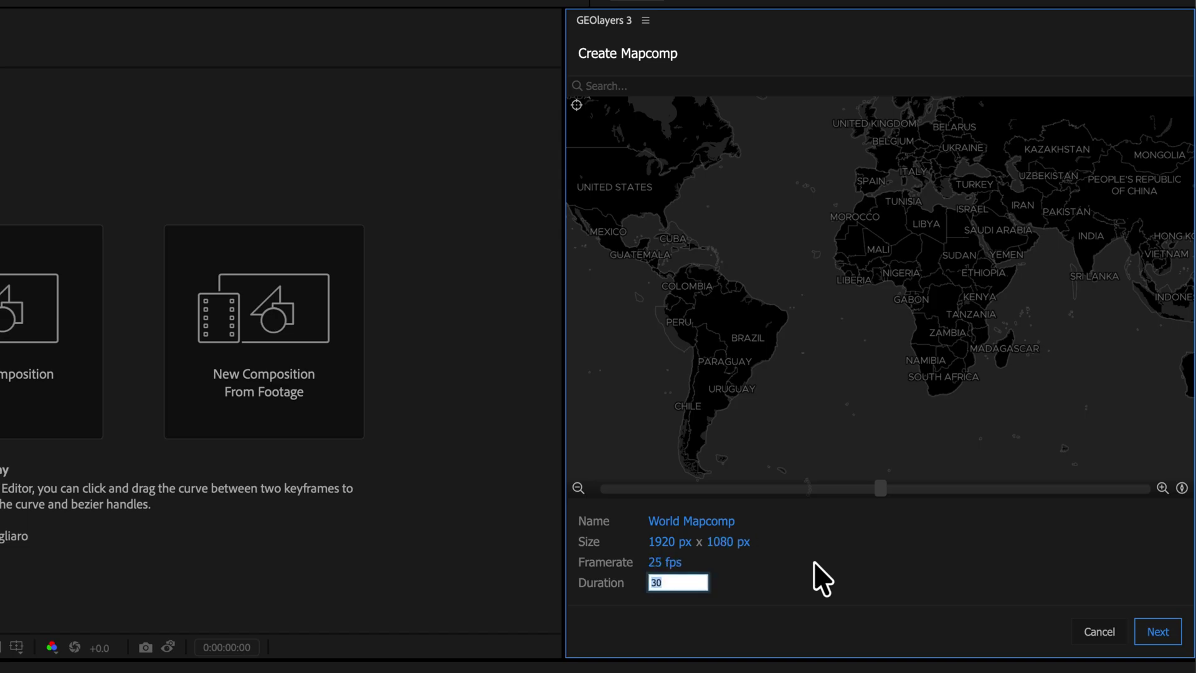
{"action": "type", "text": "5"}
{"action": "key", "text": "Tab"}
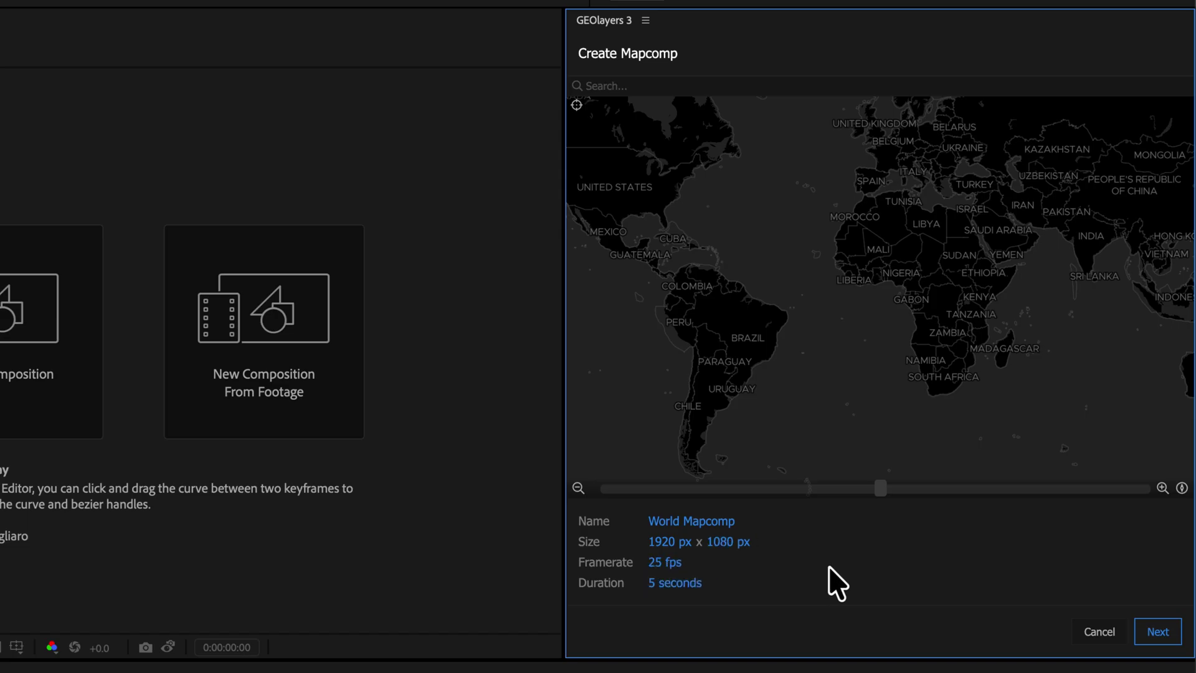
{"action": "left_click", "coordinate": [673, 521]}
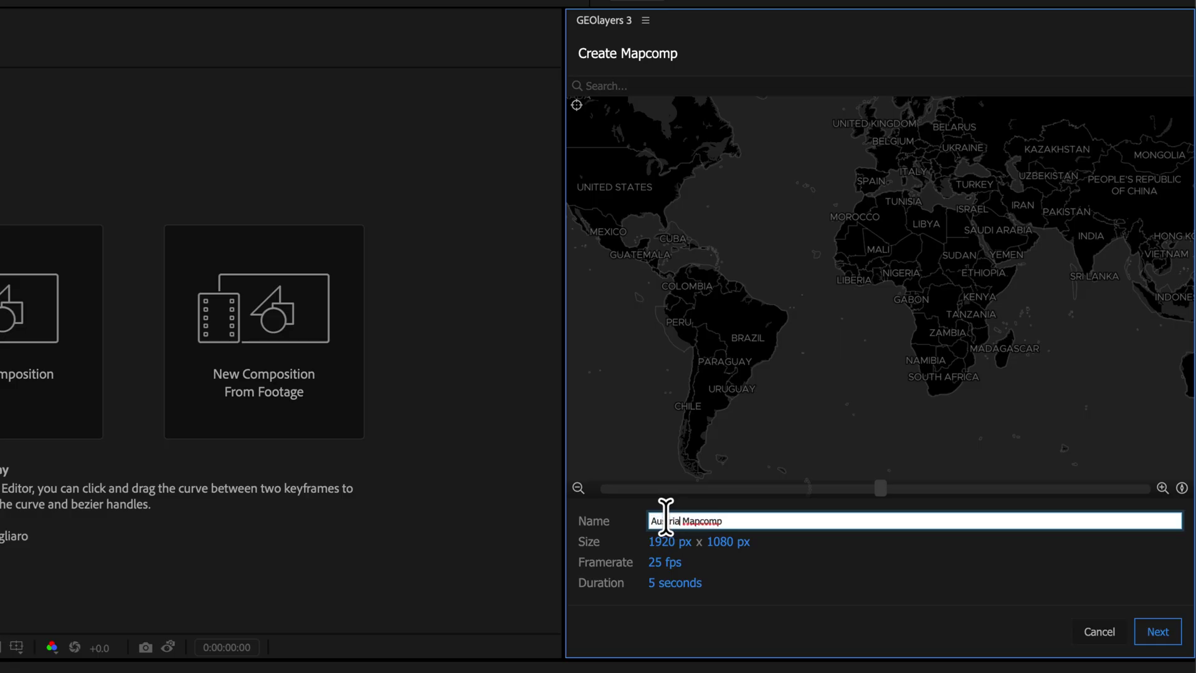
{"action": "left_click", "coordinate": [1141, 622]}
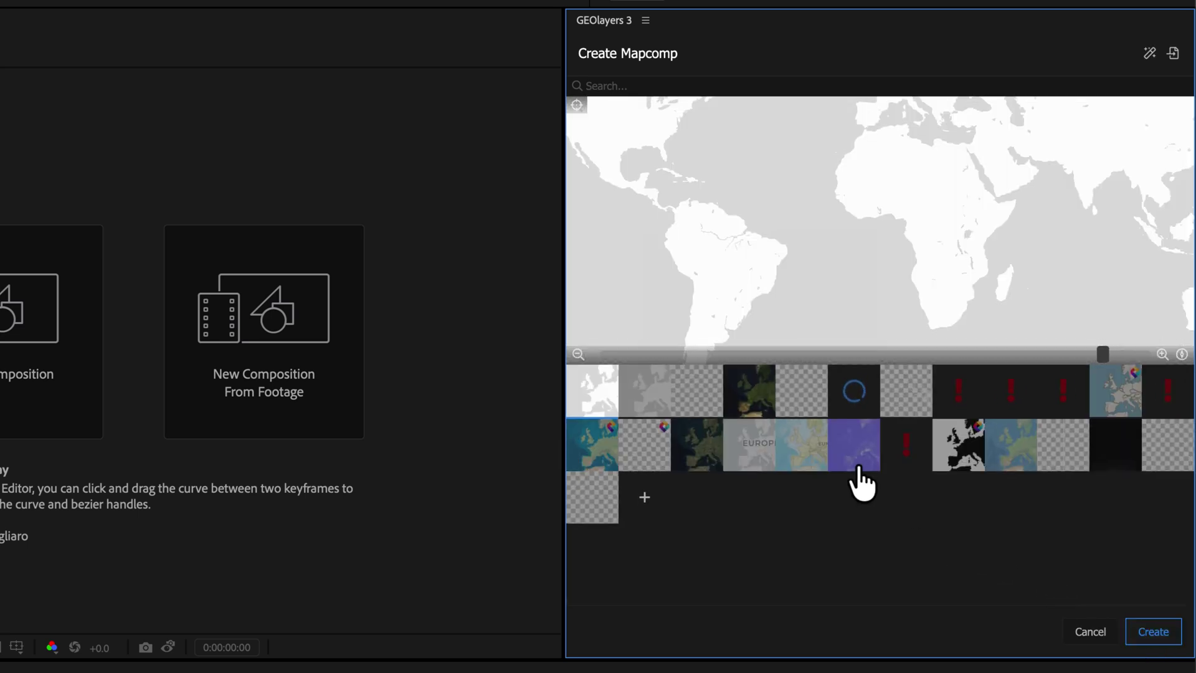
Step: Choose the ESRI map imagery with the World Imagery style and create the mapcomp
{"action": "left_click", "coordinate": [814, 461]}
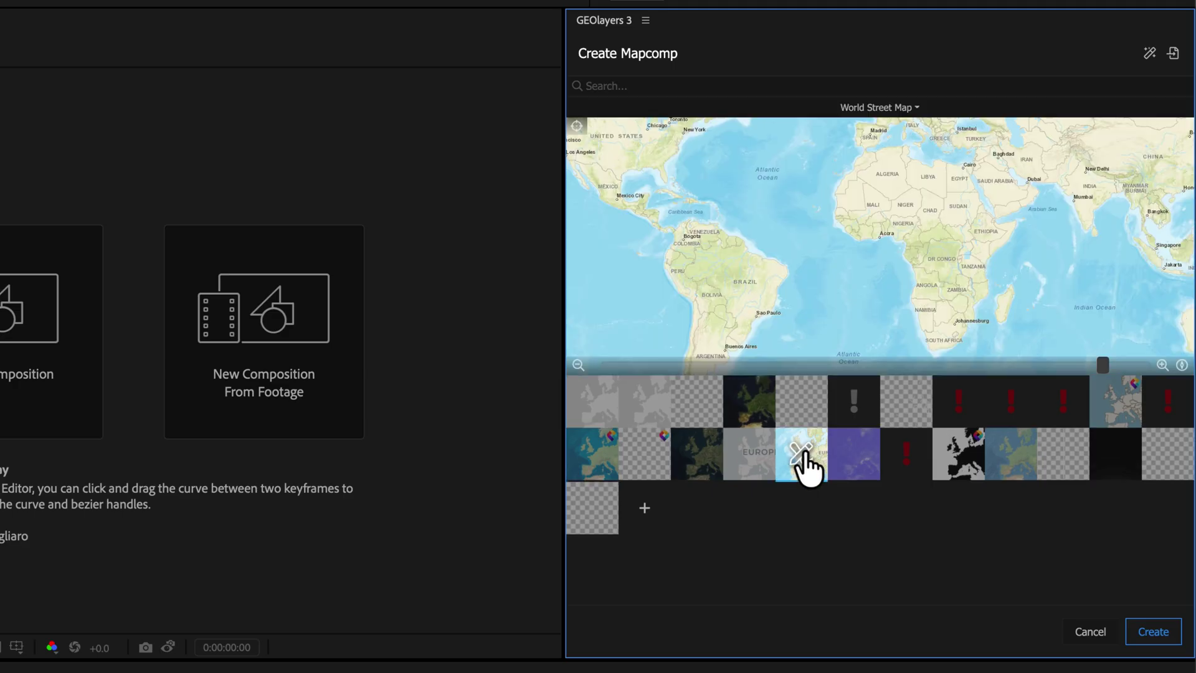
{"action": "left_click", "coordinate": [802, 453]}
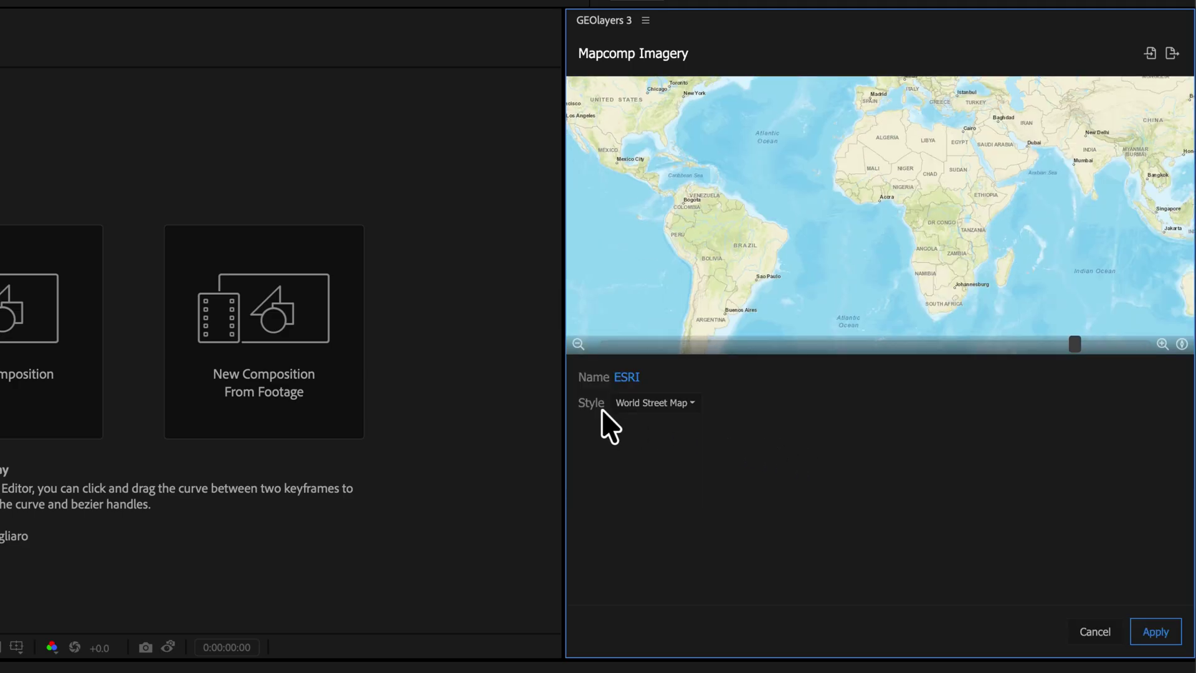
{"action": "left_click", "coordinate": [626, 412]}
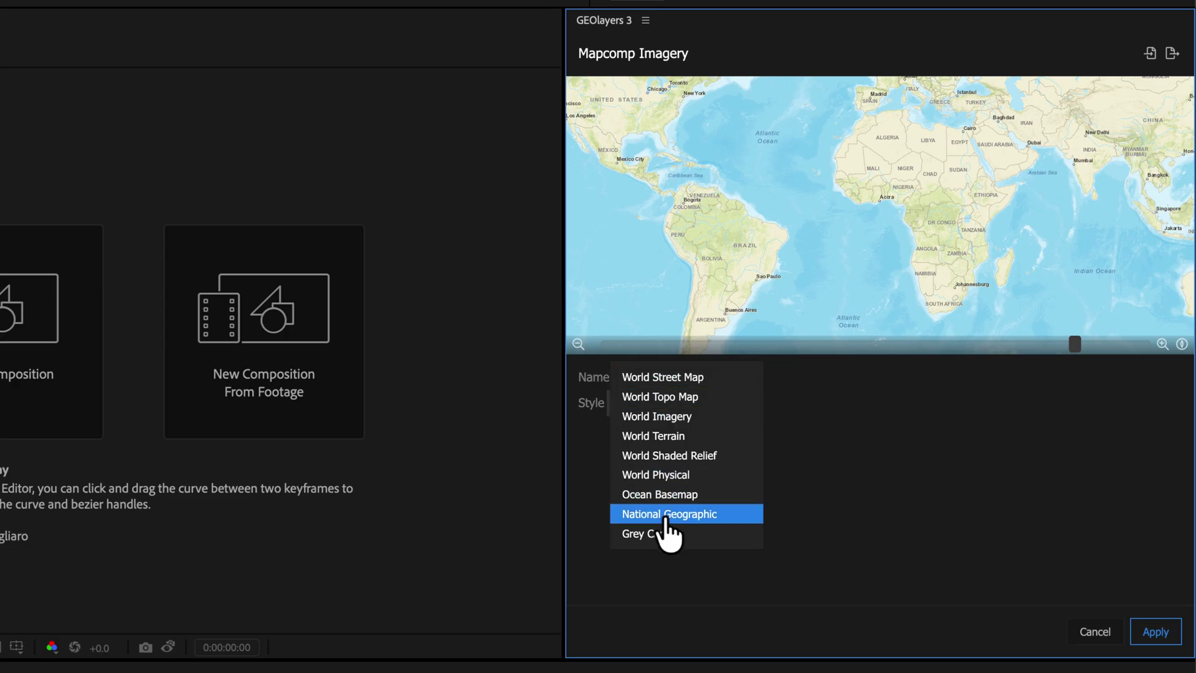
{"action": "left_click", "coordinate": [685, 416]}
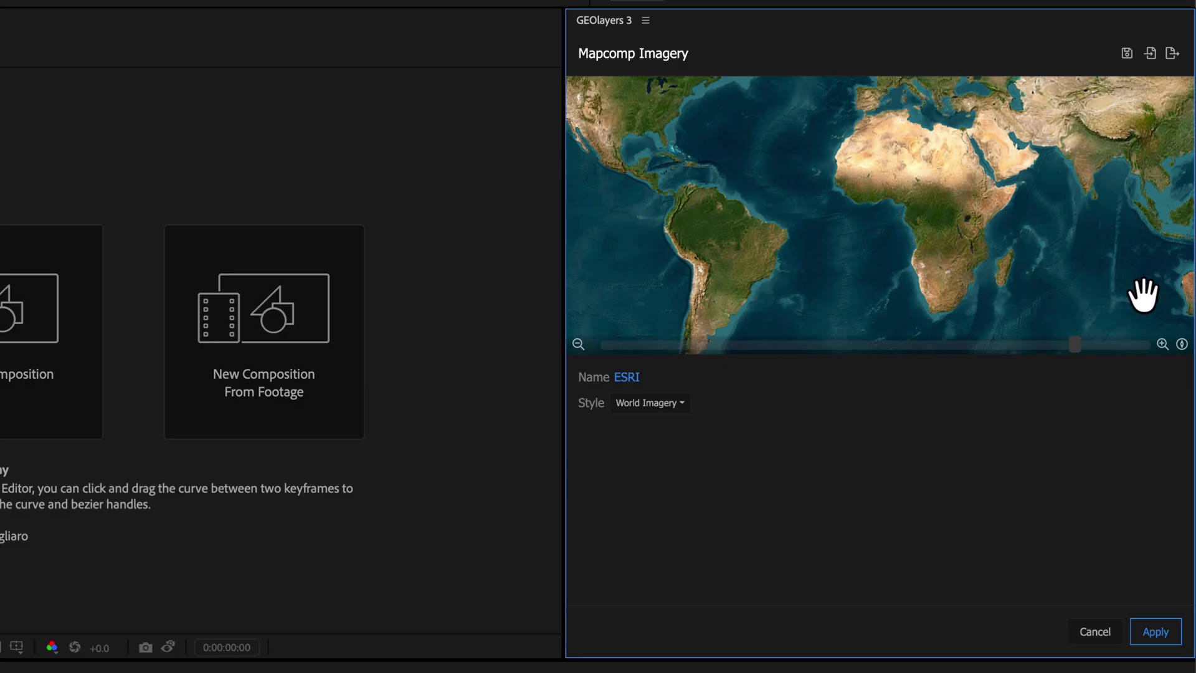
{"action": "left_click", "coordinate": [1160, 633]}
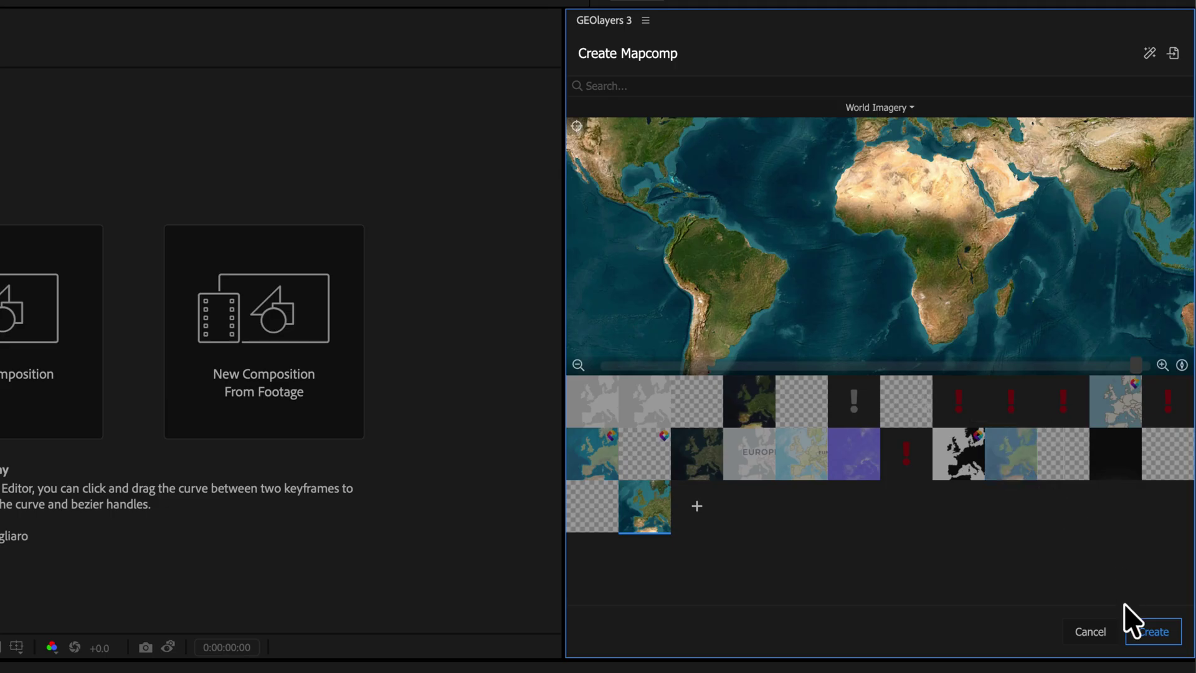
{"action": "left_click", "coordinate": [1141, 639]}
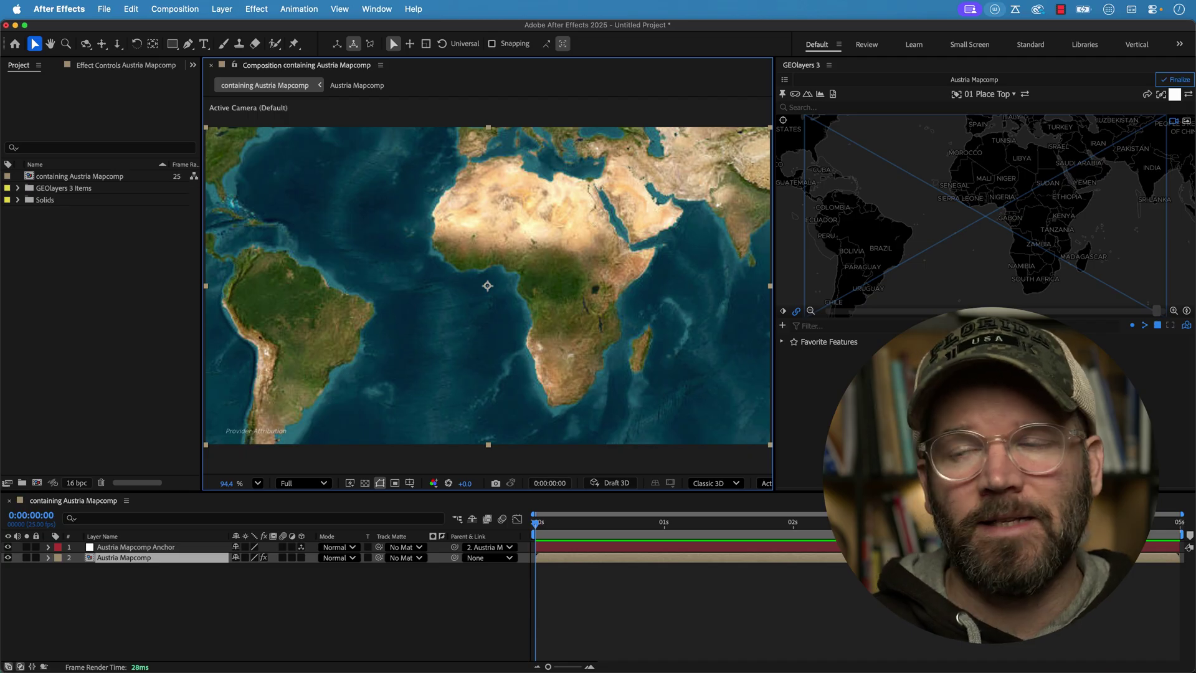
Step: Finalize the Austria Mapcomp, inspect the rendered map fitted in the viewer, and dismiss the finalization message
{"action": "left_click", "coordinate": [1179, 80]}
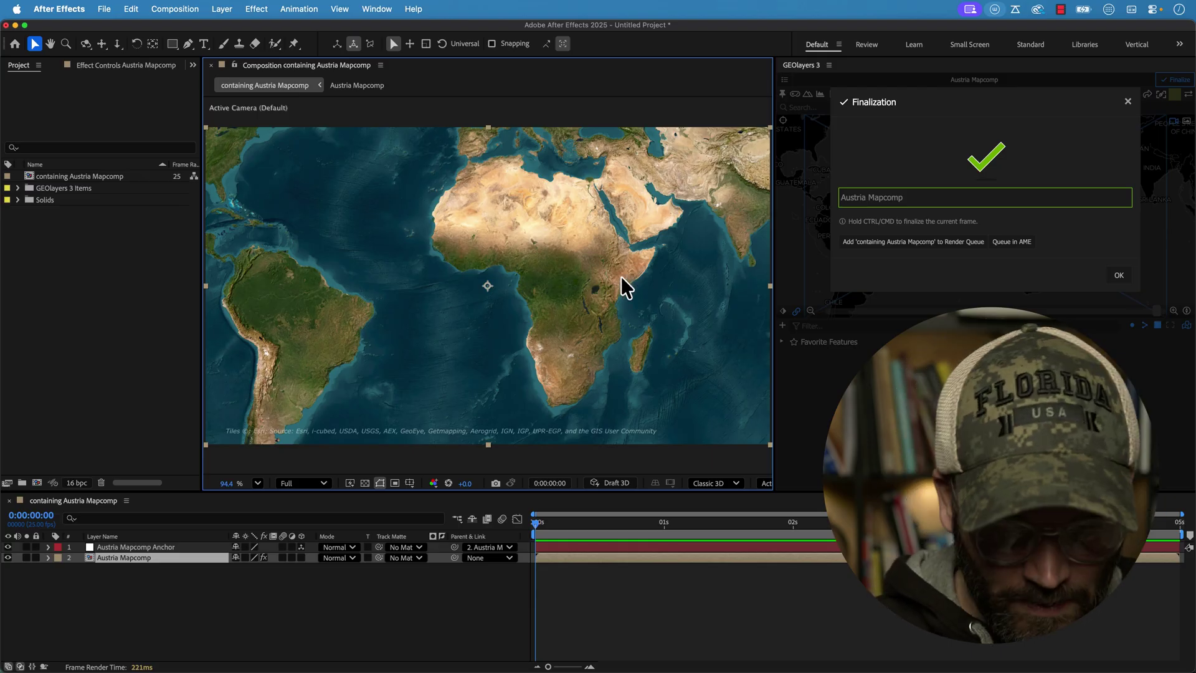
{"action": "key", "text": "period"}
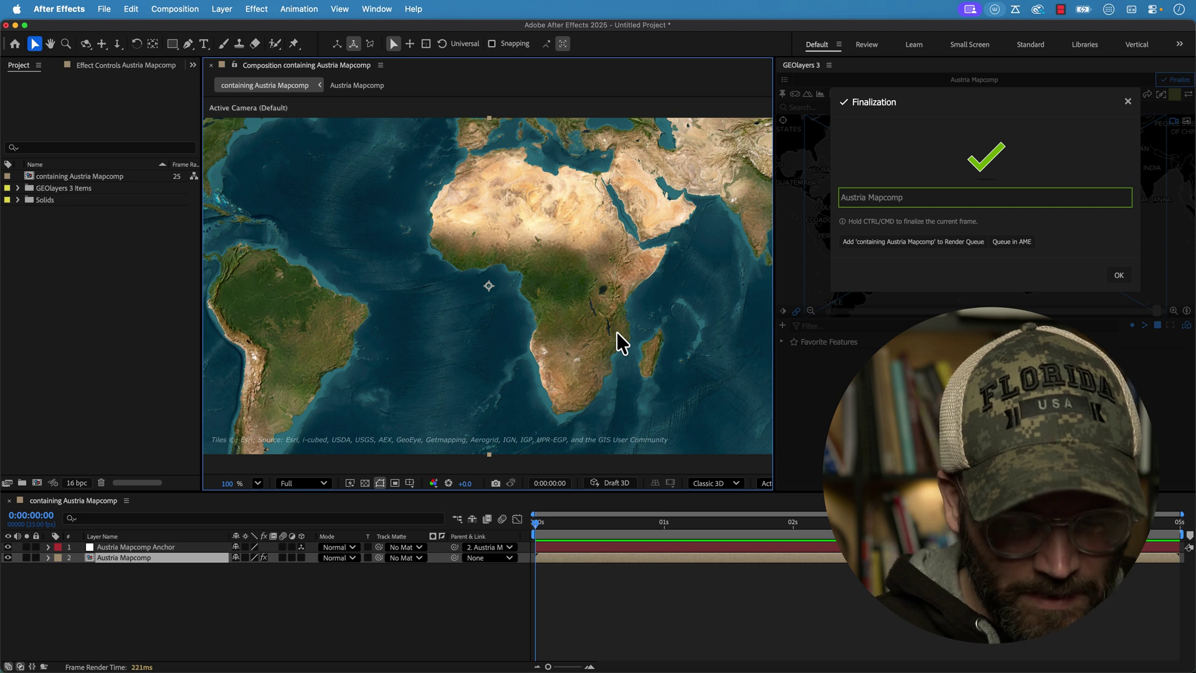
{"action": "key", "text": "period"}
{"action": "key", "text": "shift+slash"}
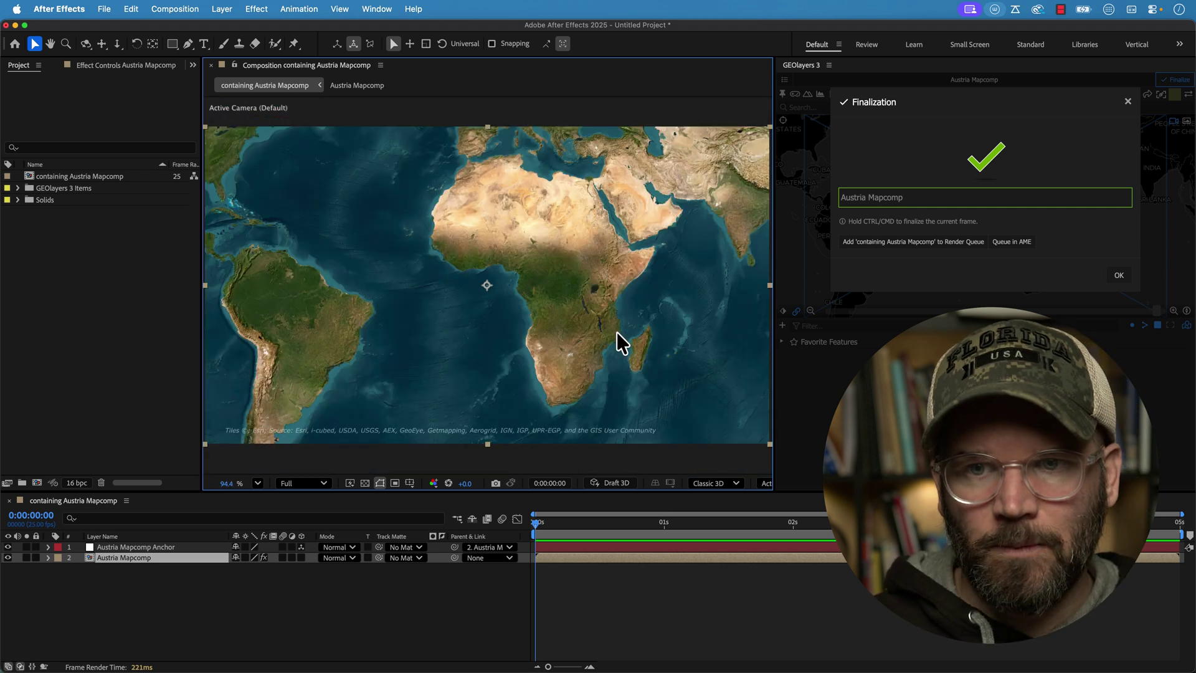
{"action": "left_click", "coordinate": [1108, 283]}
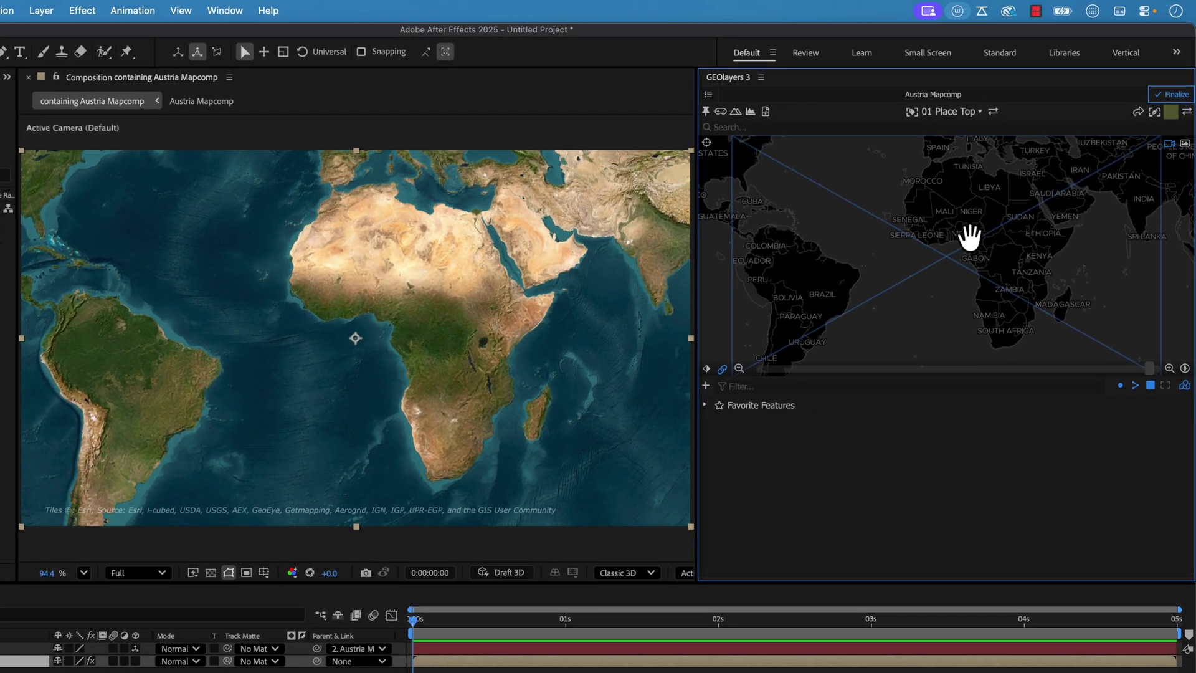
Step: Reposition and zoom the mapcomp view onto northern Africa, try tilting and rotating it, and reset its orientation
{"action": "scroll", "coordinate": [943, 237], "scroll_direction": "down", "scroll_amount": 2}
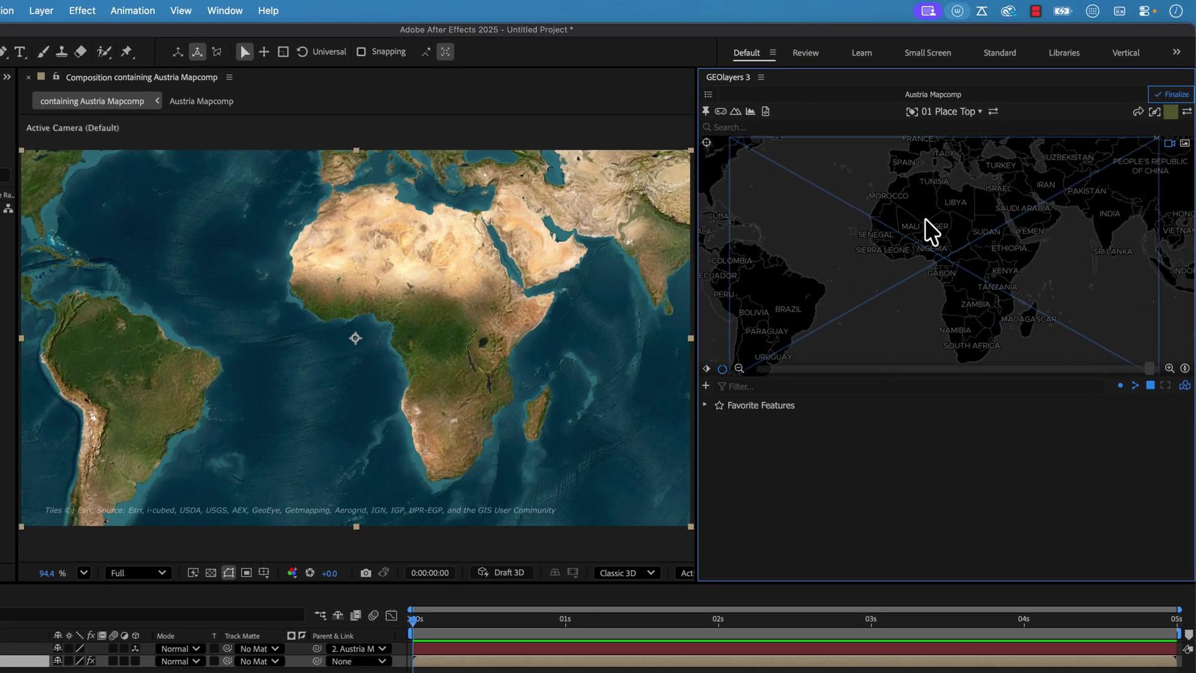
{"action": "mouse_move", "coordinate": [952, 236]}
{"action": "left_mouse_down"}
{"action": "mouse_move", "coordinate": [924, 235]}
{"action": "mouse_move", "coordinate": [932, 213]}
{"action": "mouse_move", "coordinate": [921, 248]}
{"action": "mouse_move", "coordinate": [941, 228]}
{"action": "left_mouse_up"}
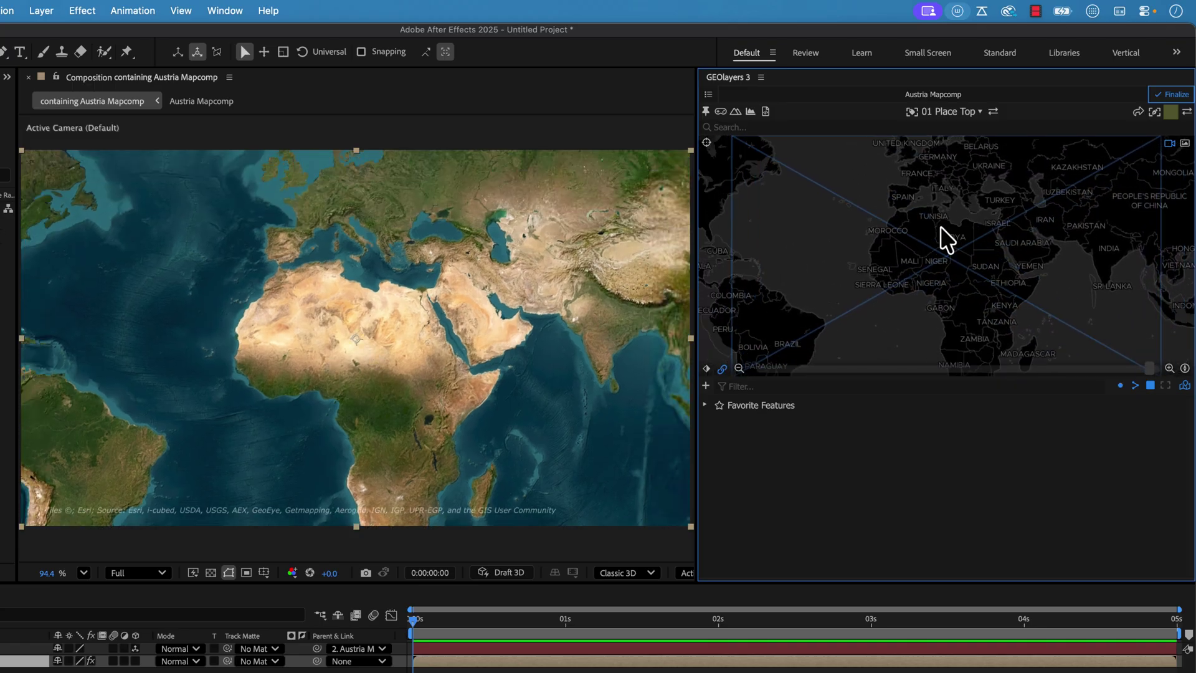
{"action": "scroll", "coordinate": [947, 244], "scroll_direction": "up", "scroll_amount": 2}
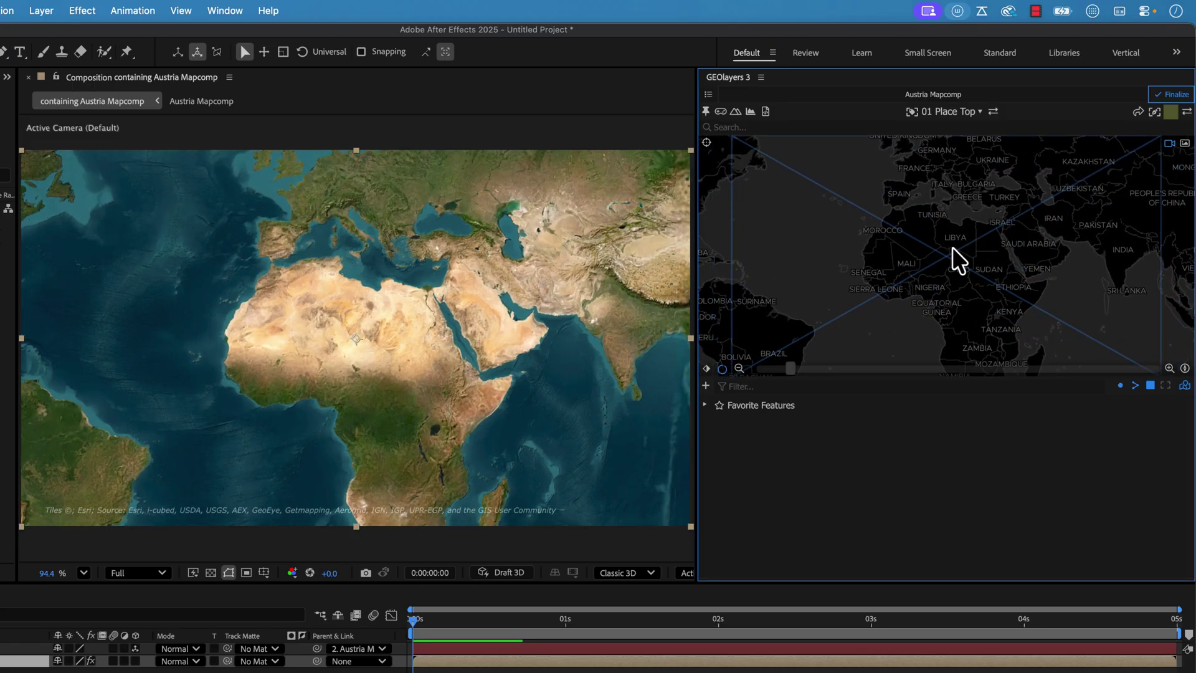
{"action": "scroll", "coordinate": [954, 245], "scroll_direction": "down", "scroll_amount": 5}
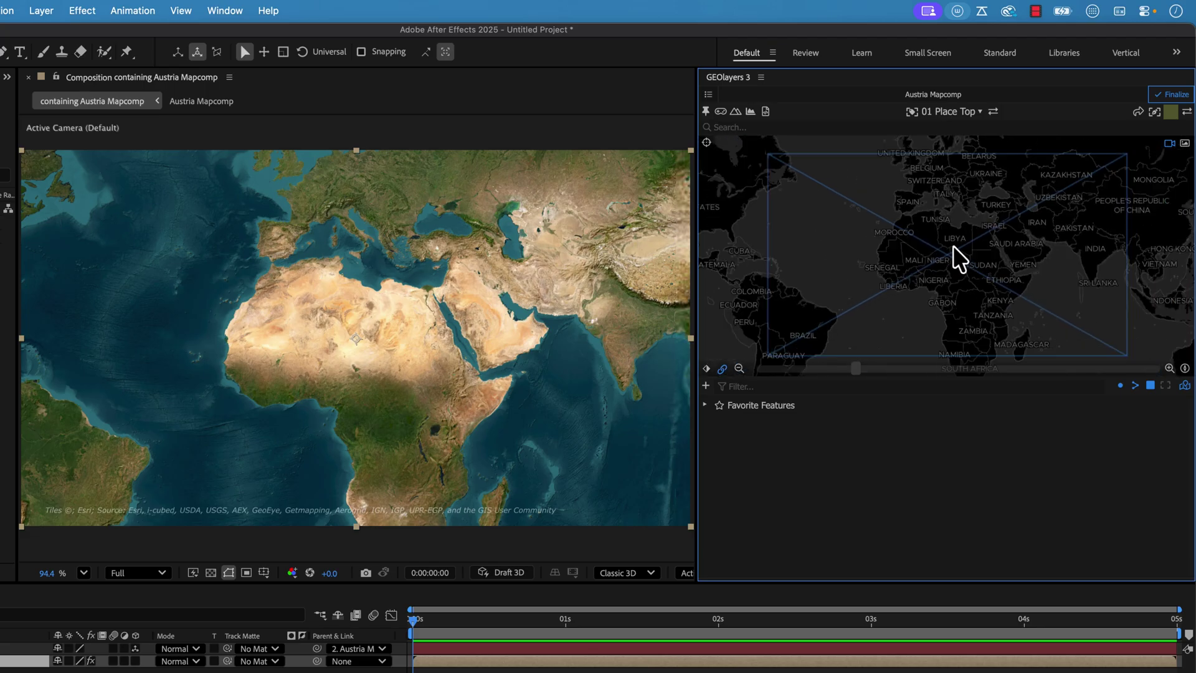
{"action": "scroll", "coordinate": [953, 245], "scroll_direction": "up", "scroll_amount": 5}
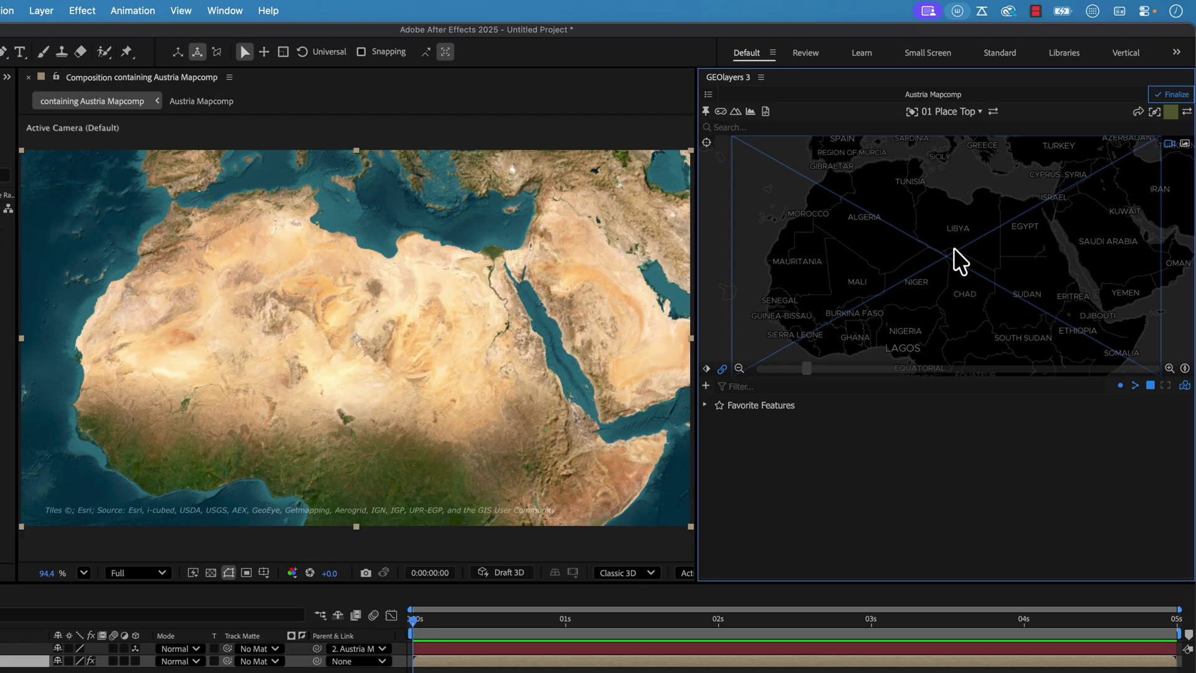
{"action": "mouse_move", "coordinate": [935, 254]}
{"action": "left_mouse_down"}
{"action": "mouse_move", "coordinate": [948, 256]}
{"action": "mouse_move", "coordinate": [948, 281]}
{"action": "mouse_move", "coordinate": [951, 249]}
{"action": "left_mouse_up"}
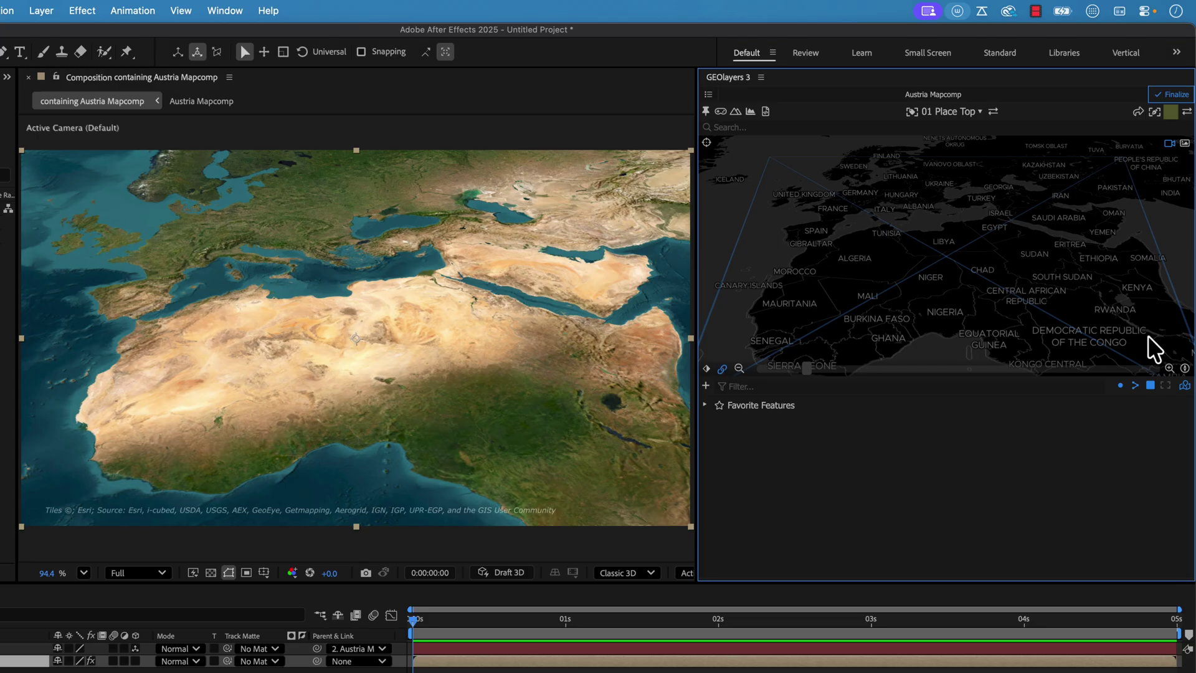
{"action": "left_click", "coordinate": [1184, 369]}
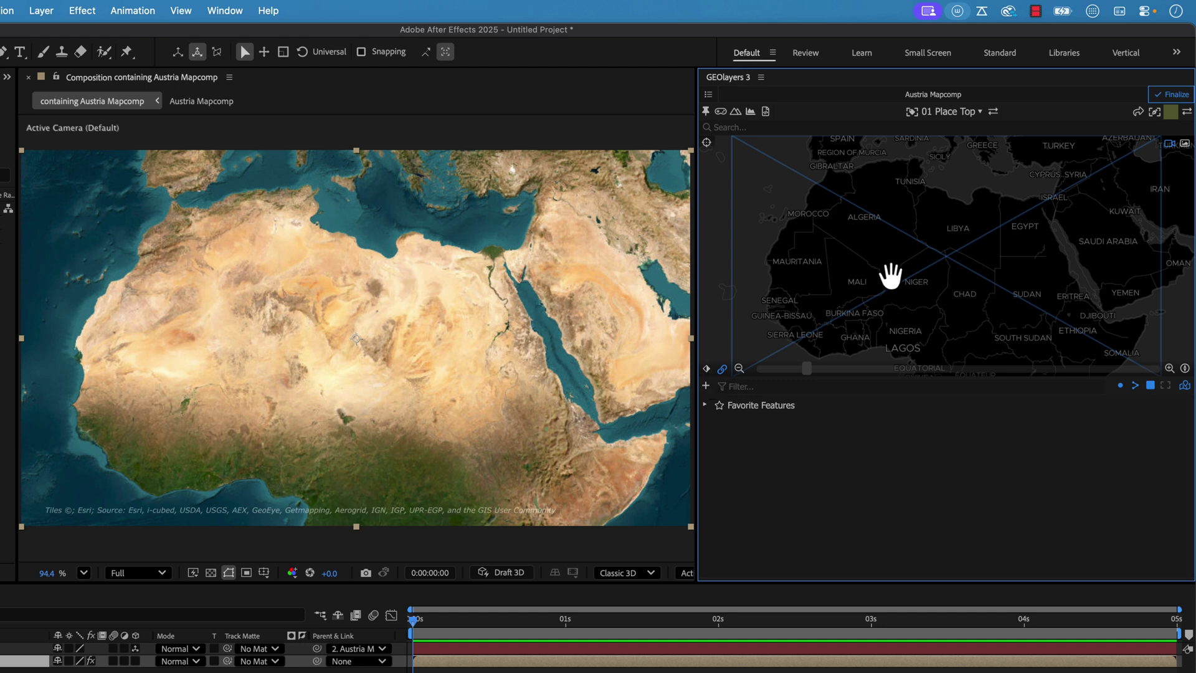
Step: Move and zoom the mapcomp view from northern Africa to centre it on Austria
{"action": "left_click_drag", "start_coordinate": [951, 234], "coordinate": [938, 293]}
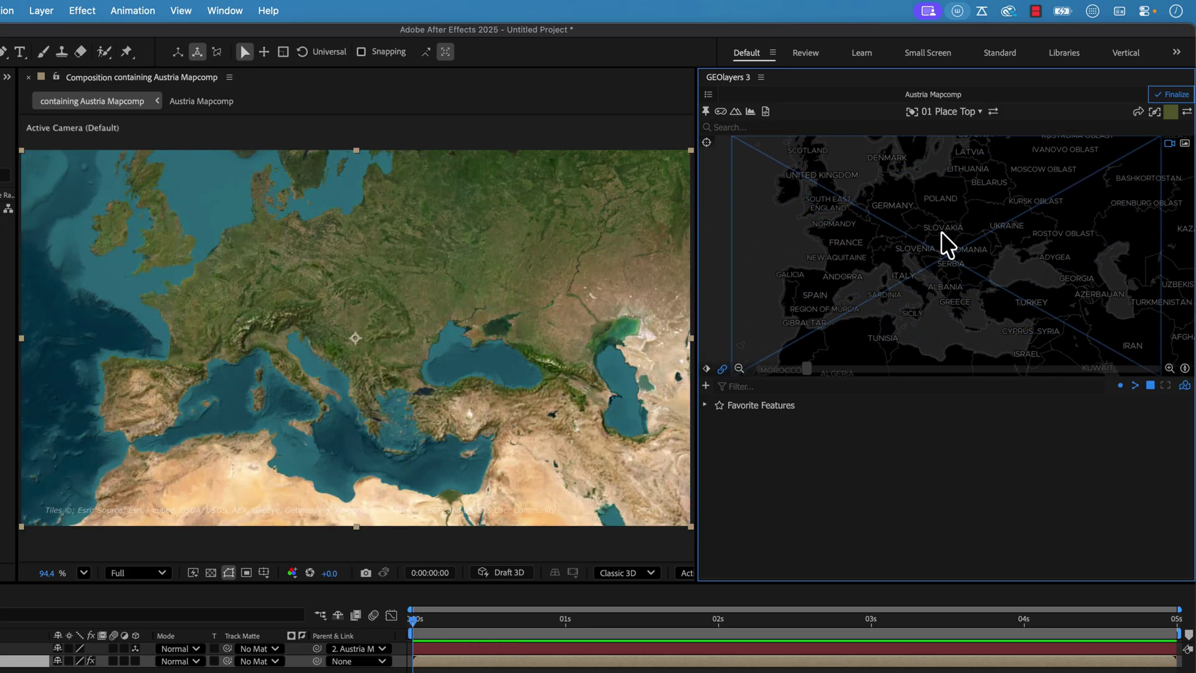
{"action": "scroll", "coordinate": [925, 229], "scroll_direction": "up", "scroll_amount": 1}
{"action": "scroll", "coordinate": [926, 229], "scroll_direction": "up", "scroll_amount": 2}
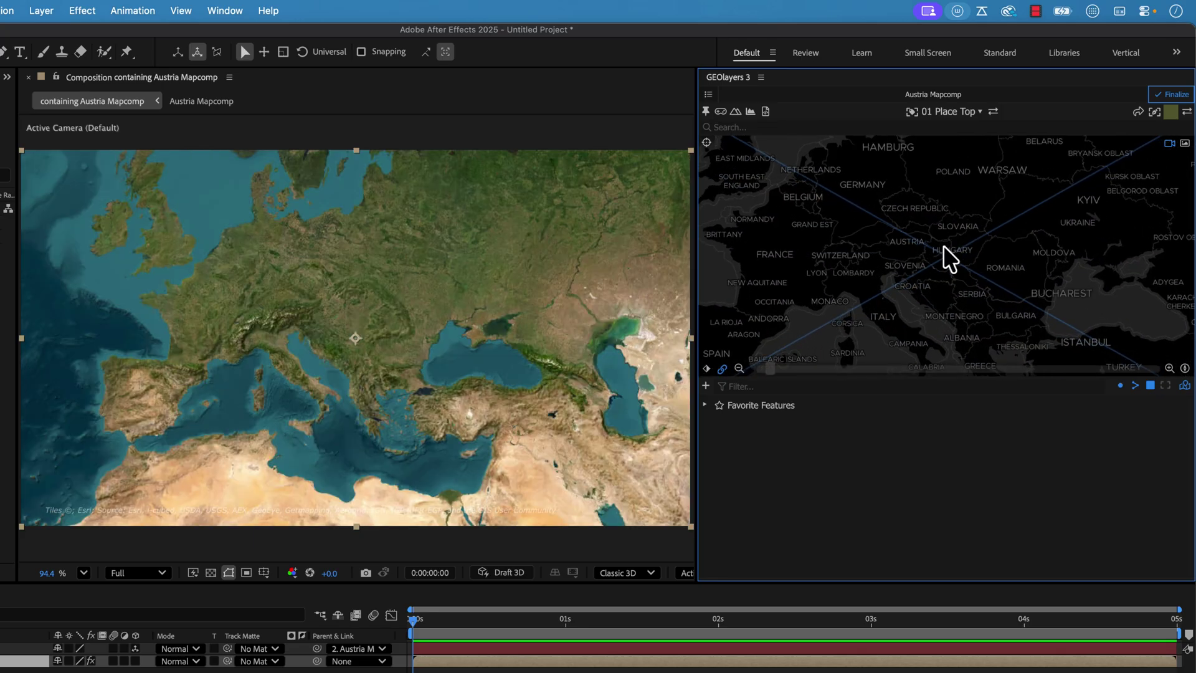
{"action": "left_click_drag", "start_coordinate": [859, 242], "coordinate": [932, 268]}
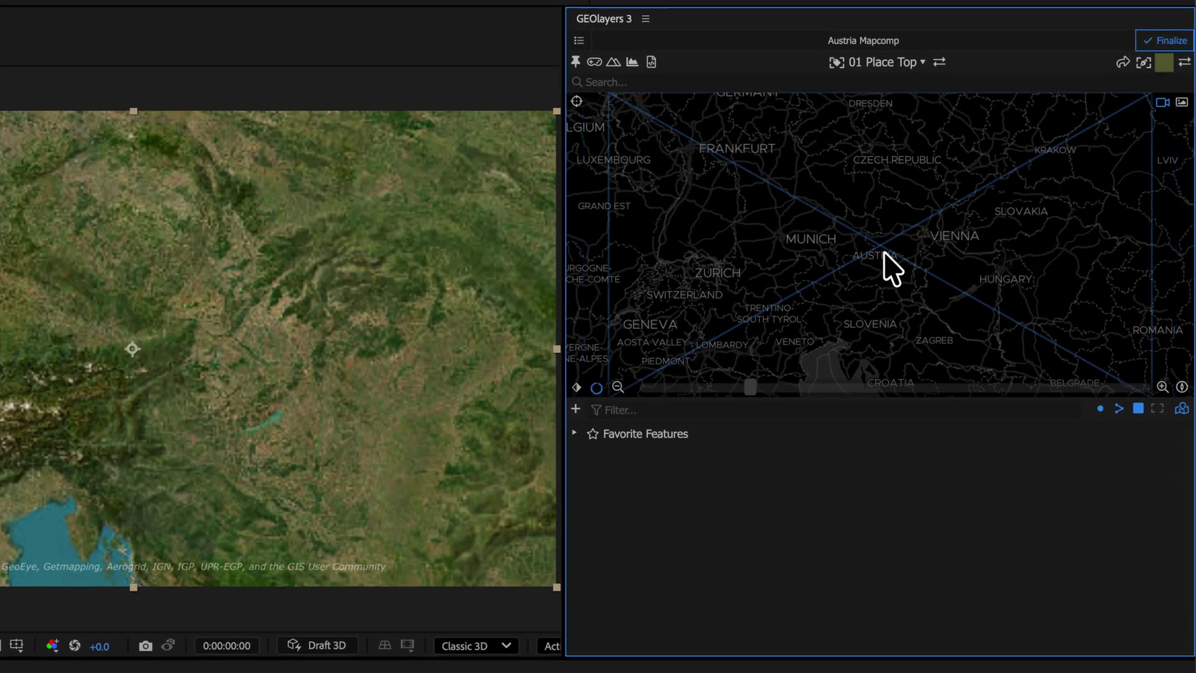
Step: Look up the map features at the Austria label, preview the country outline, and return to the map
{"action": "left_click", "coordinate": [886, 262]}
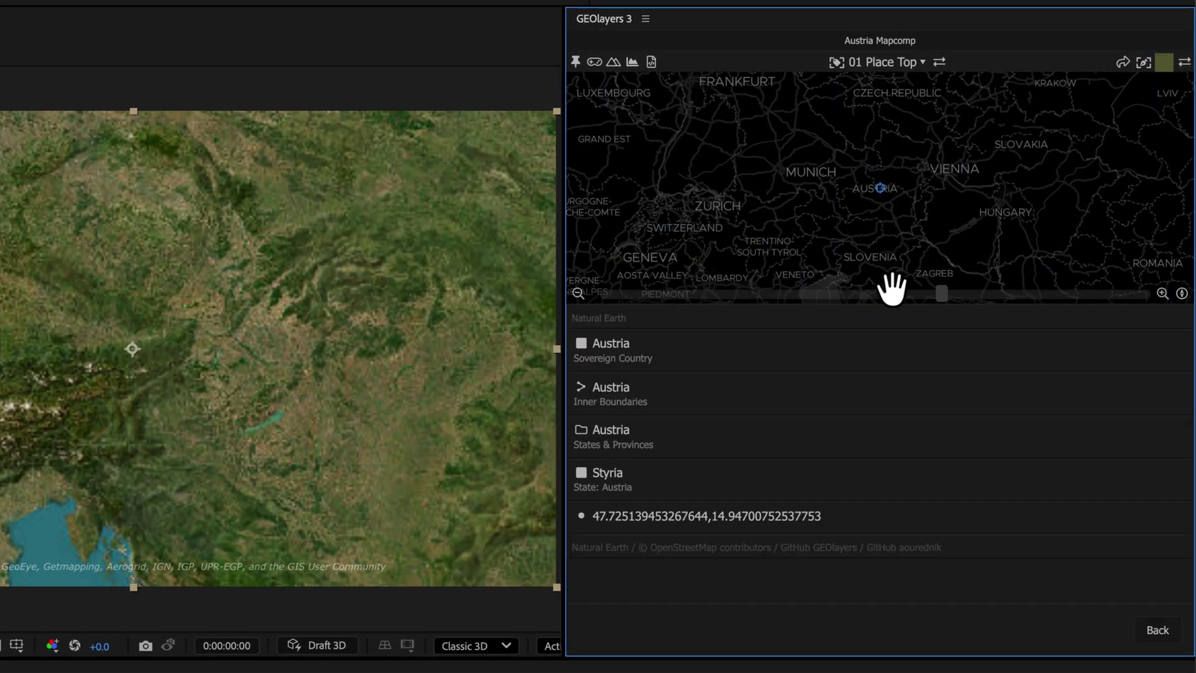
{"action": "left_click", "coordinate": [721, 342]}
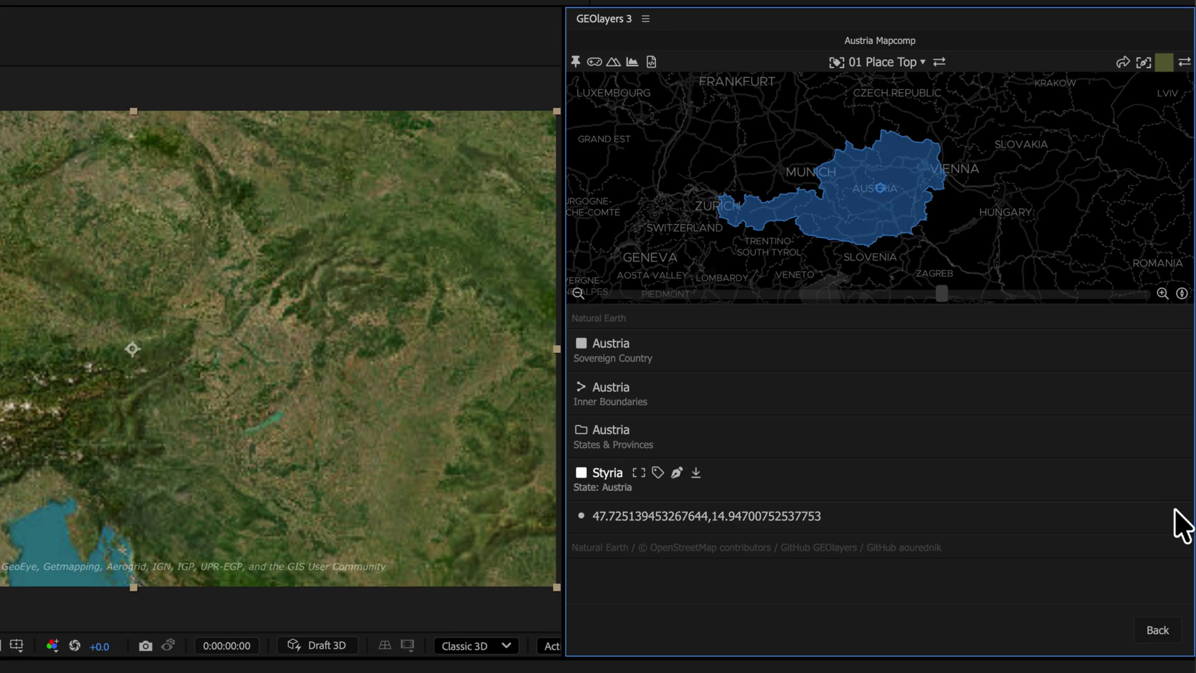
{"action": "left_click", "coordinate": [1149, 632]}
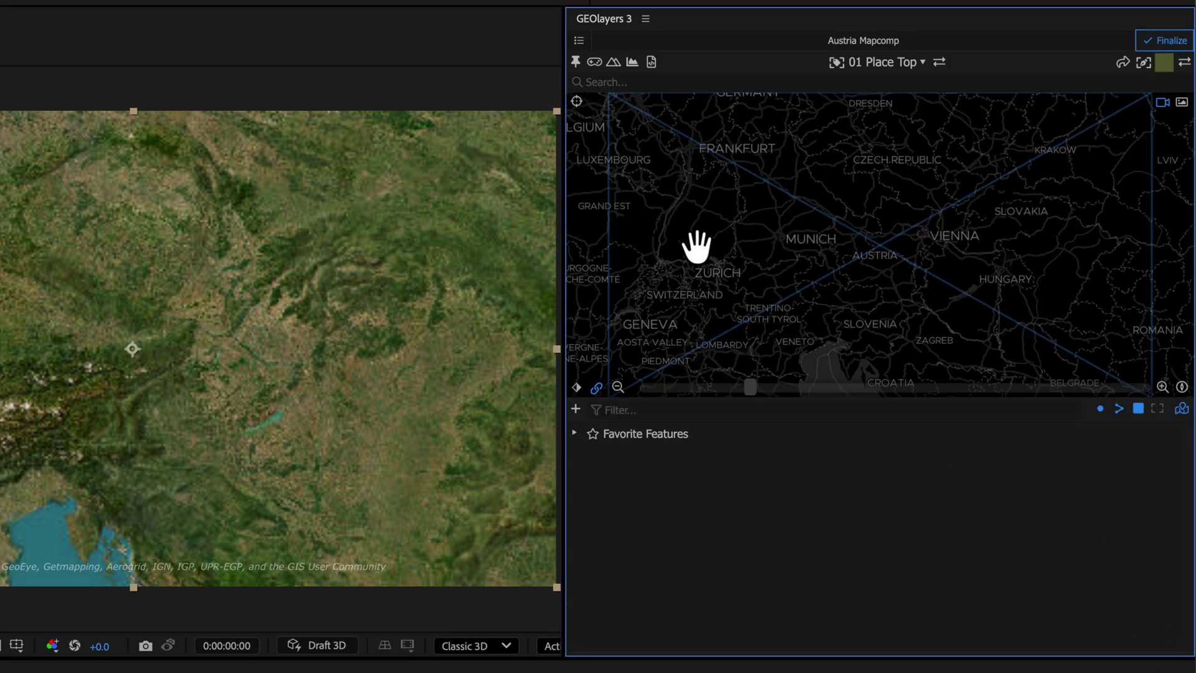
Step: Look up the features at Austria's map label, add the Sovereign Country feature to the browser, and fit the map to it
{"action": "left_click", "coordinate": [577, 101]}
{"action": "left_click", "coordinate": [880, 242]}
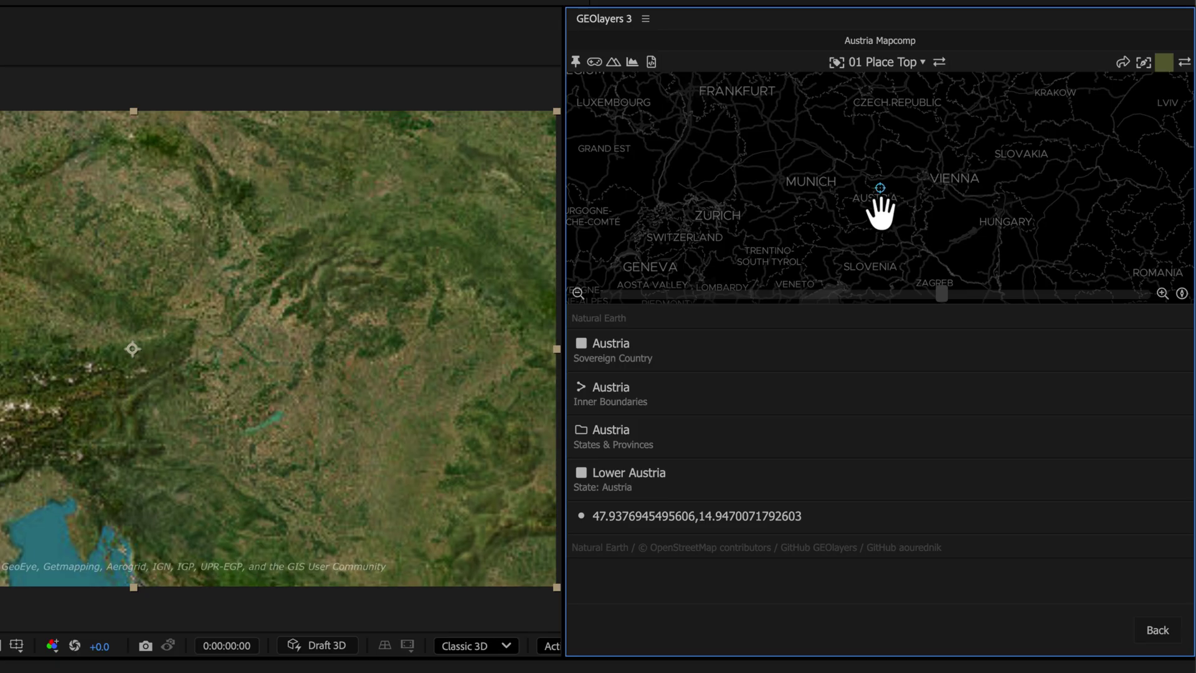
{"action": "mouse_move", "coordinate": [664, 352]}
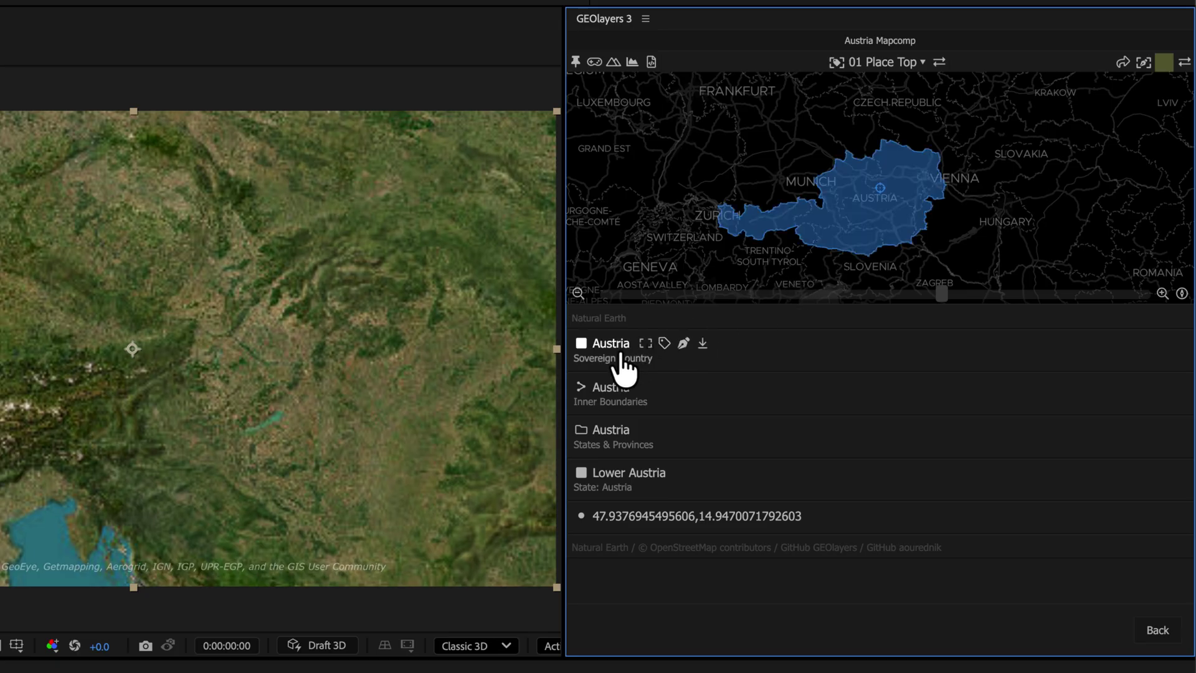
{"action": "mouse_move", "coordinate": [621, 454]}
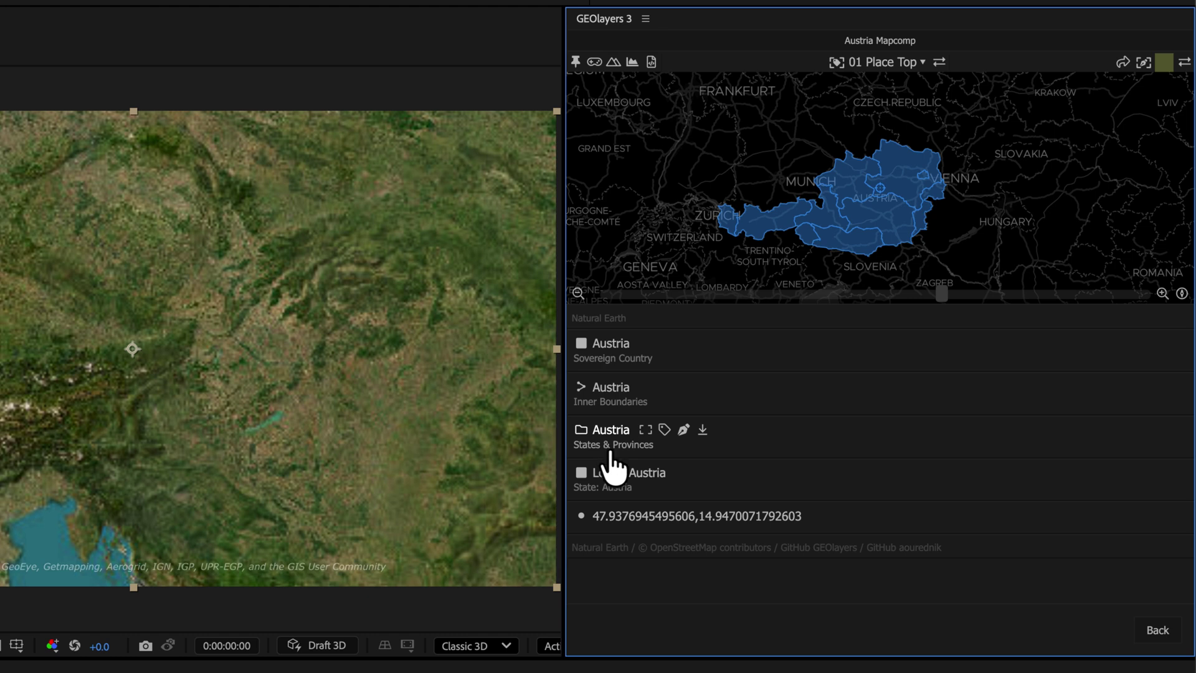
{"action": "mouse_move", "coordinate": [614, 368]}
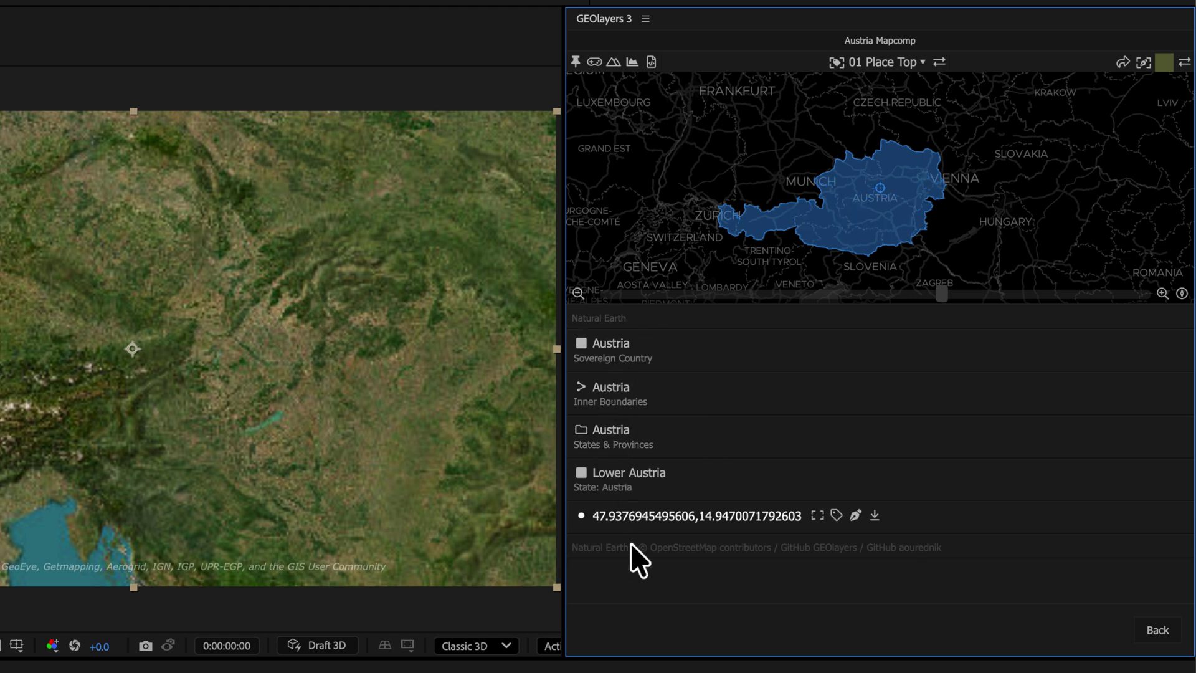
{"action": "mouse_move", "coordinate": [632, 520]}
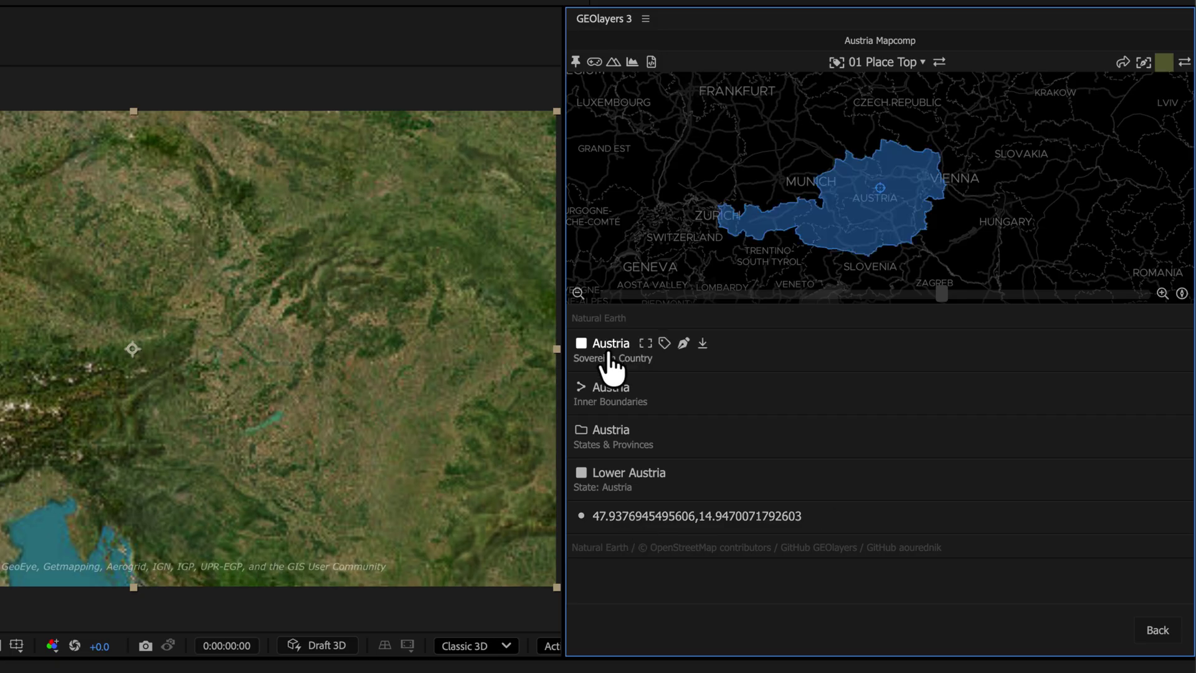
{"action": "left_click", "coordinate": [702, 344]}
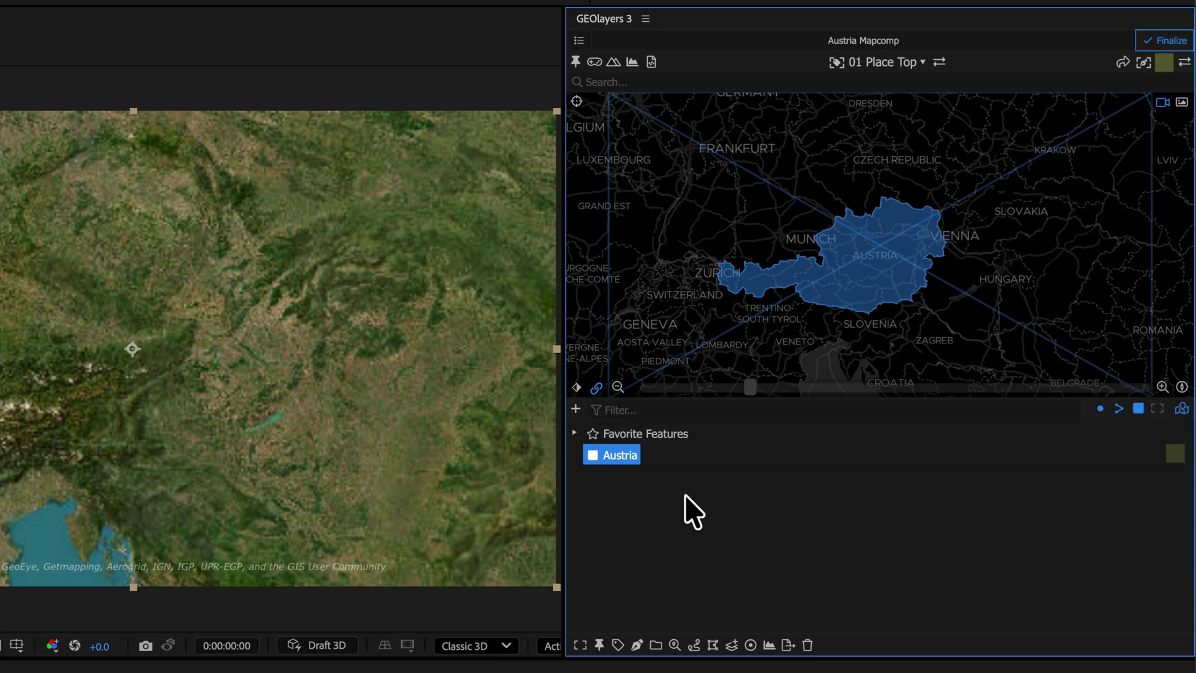
{"action": "double_click", "coordinate": [629, 456]}
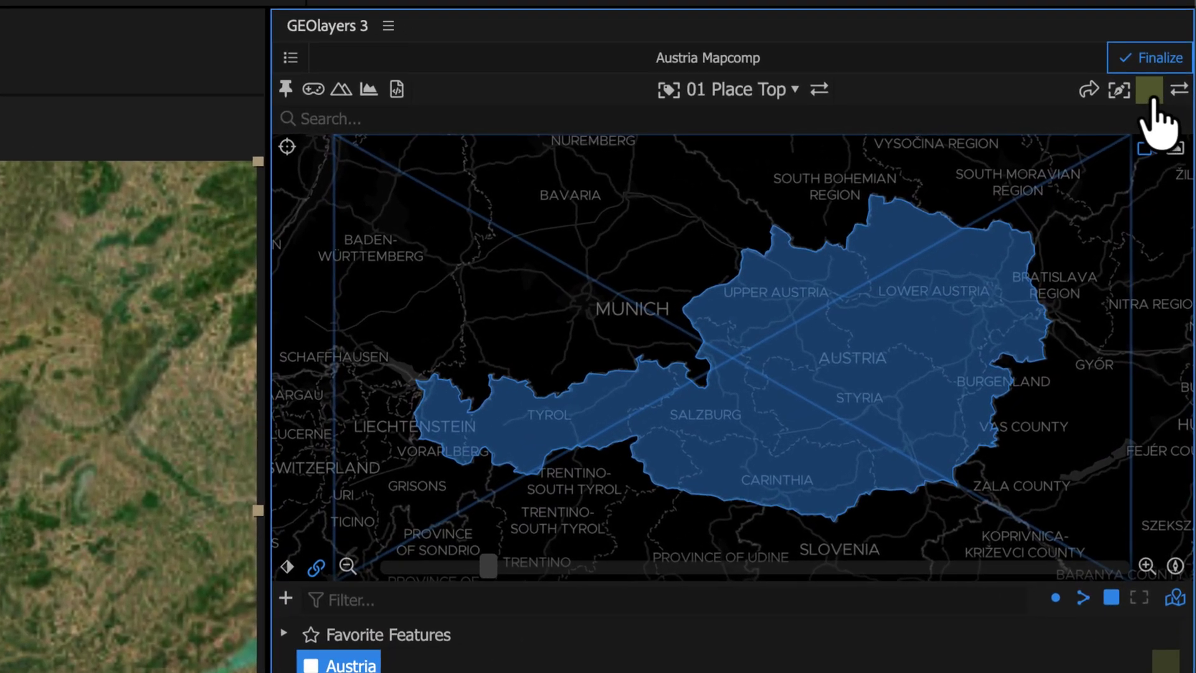
Step: Choose the white outline-only shape style without fill and draw the Austria feature as a shape layer
{"action": "left_click", "coordinate": [1151, 99]}
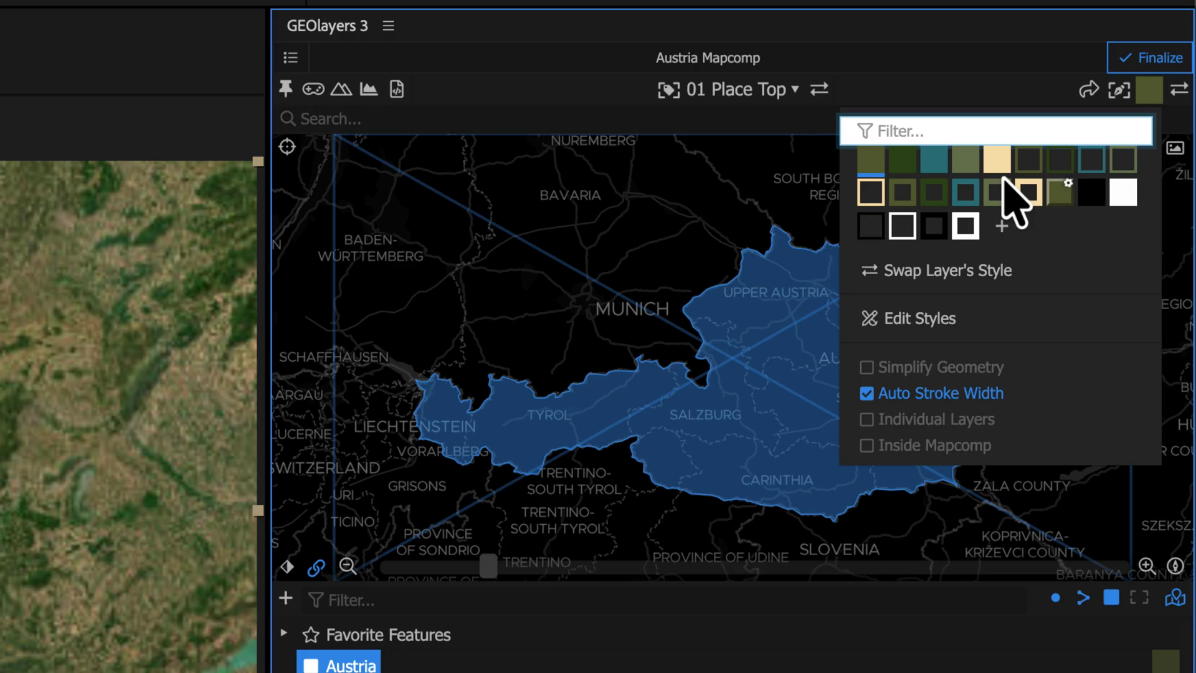
{"action": "left_click", "coordinate": [902, 225]}
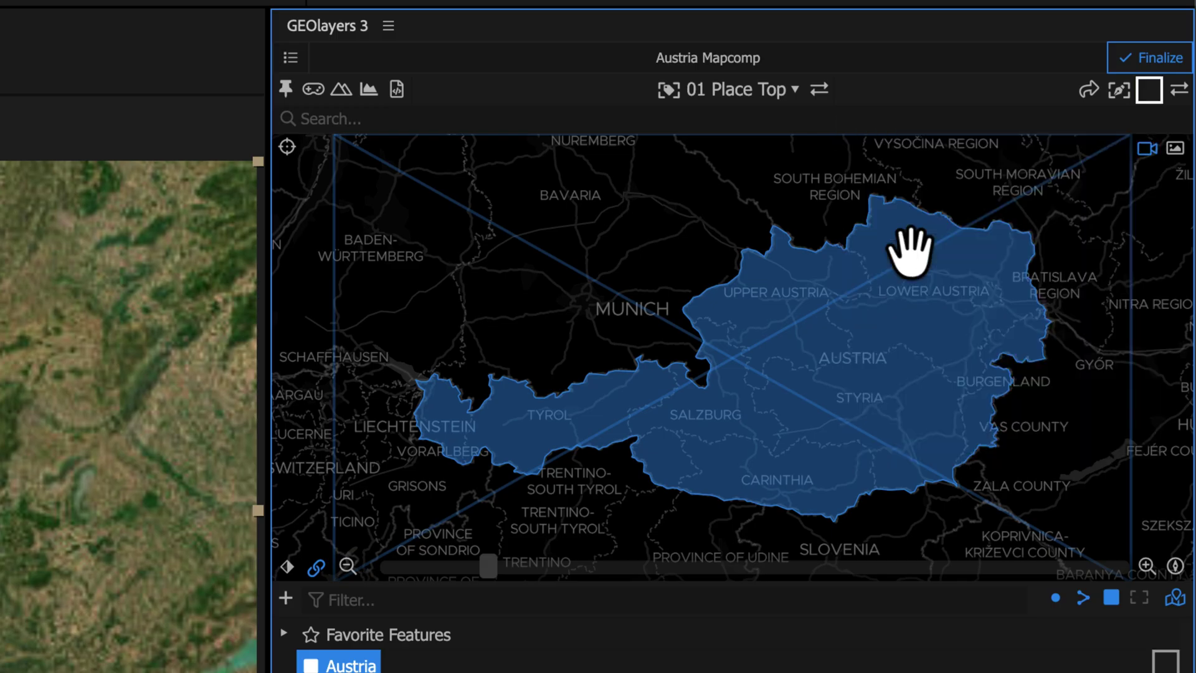
{"action": "left_click", "coordinate": [1150, 91]}
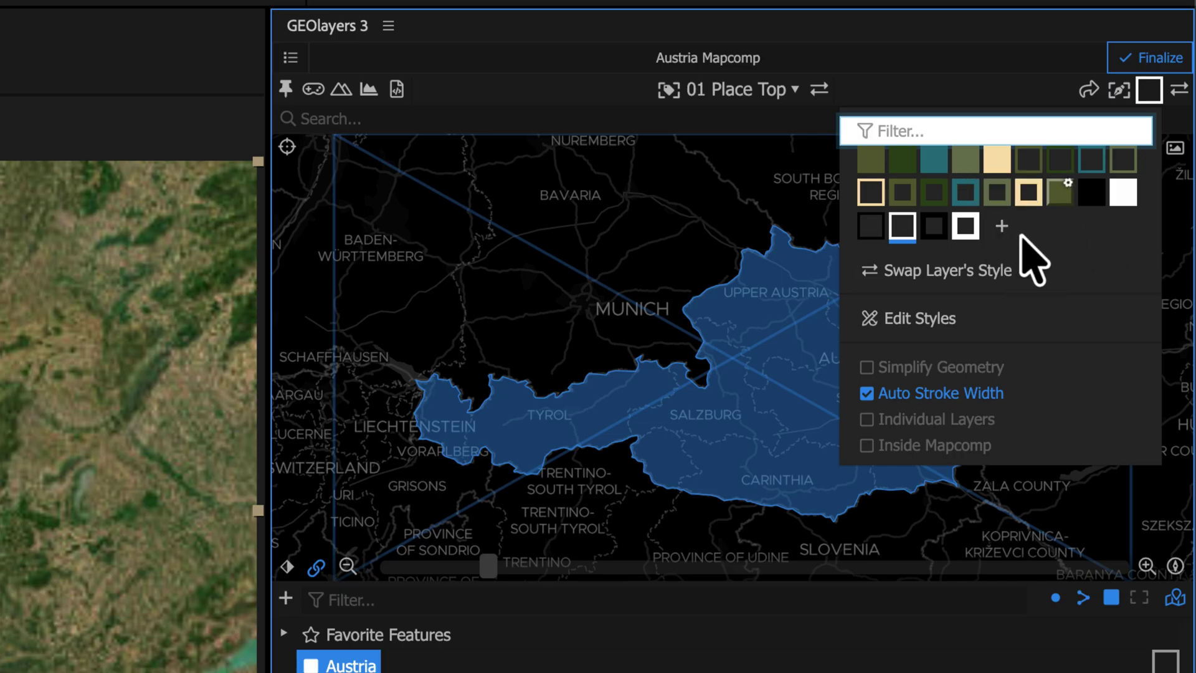
{"action": "left_click", "coordinate": [902, 227]}
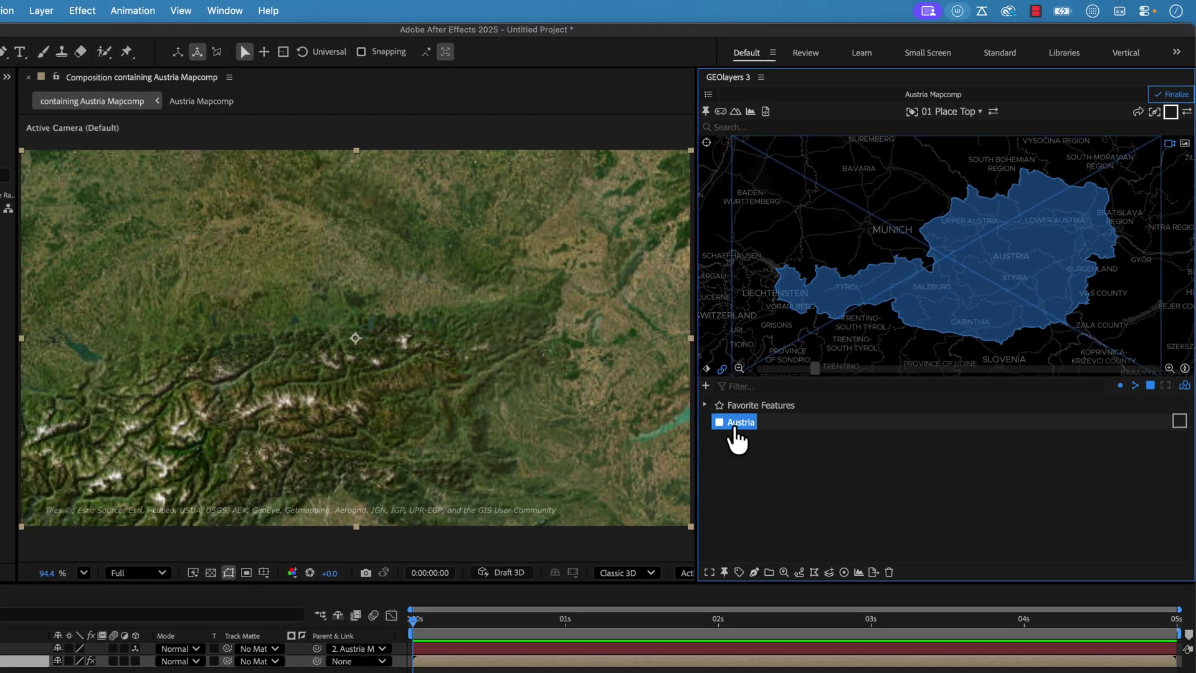
{"action": "left_click", "coordinate": [754, 572]}
{"action": "left_click", "coordinate": [783, 533]}
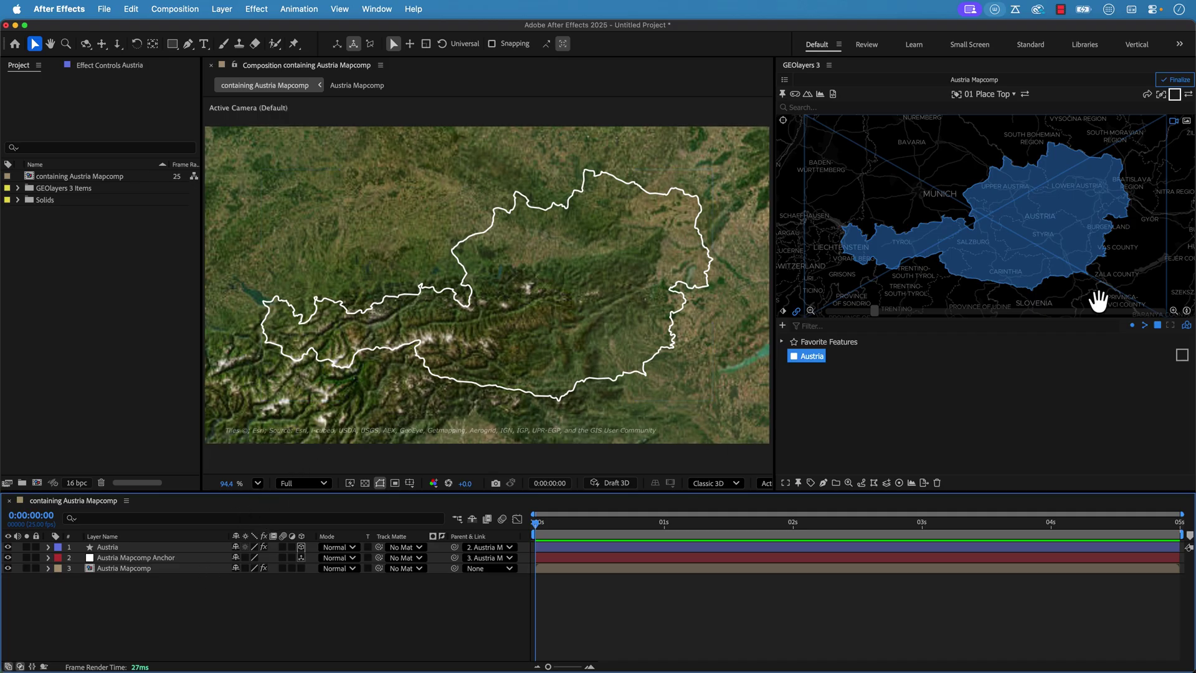
Step: Set the white line style's stroke width to 2 px, swap it onto the Austria shape layer, and clear the selection
{"action": "left_click", "coordinate": [1174, 94]}
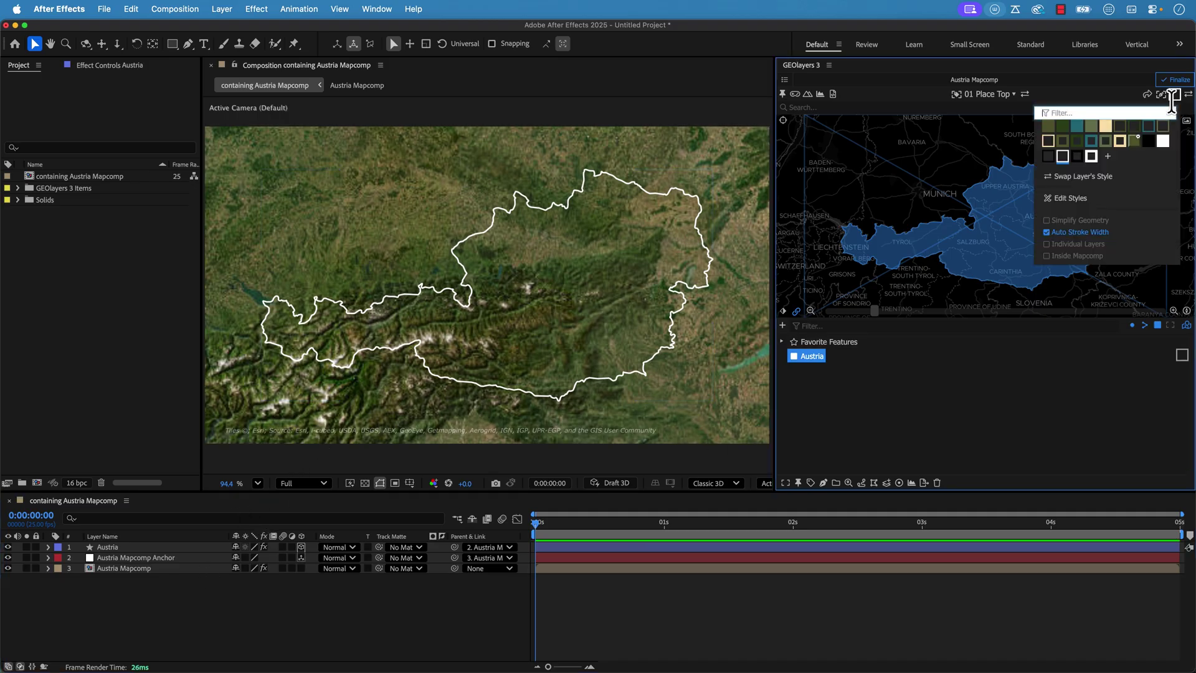
{"action": "left_click", "coordinate": [1076, 207]}
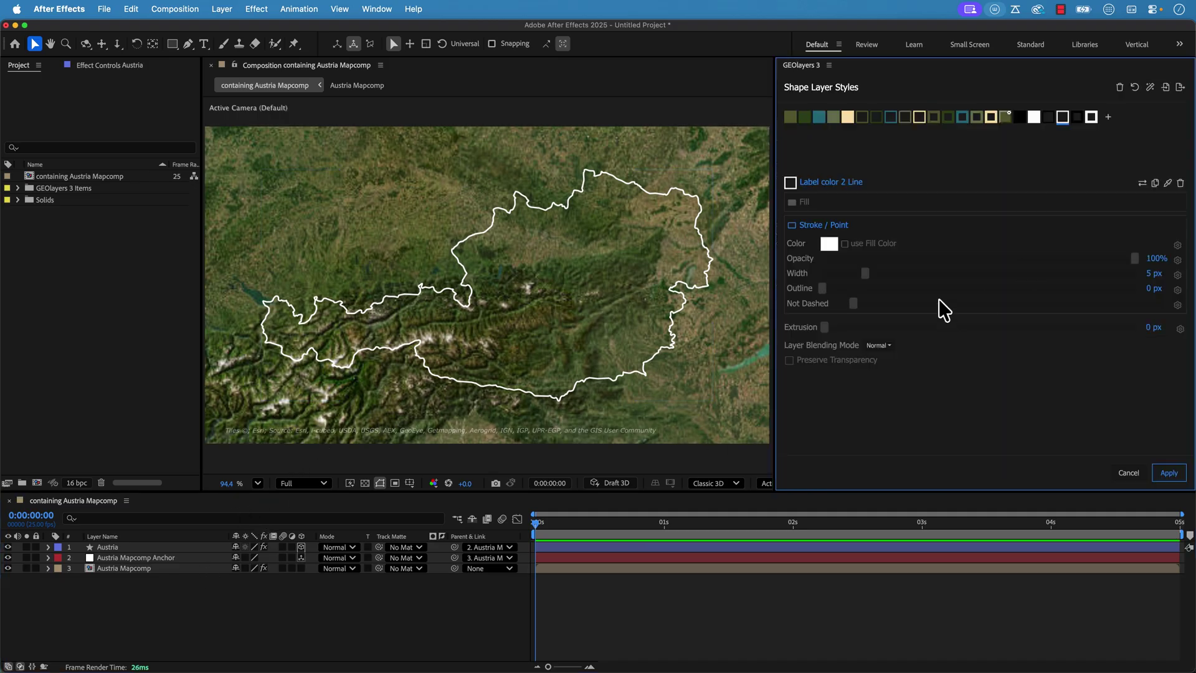
{"action": "left_click", "coordinate": [1153, 274]}
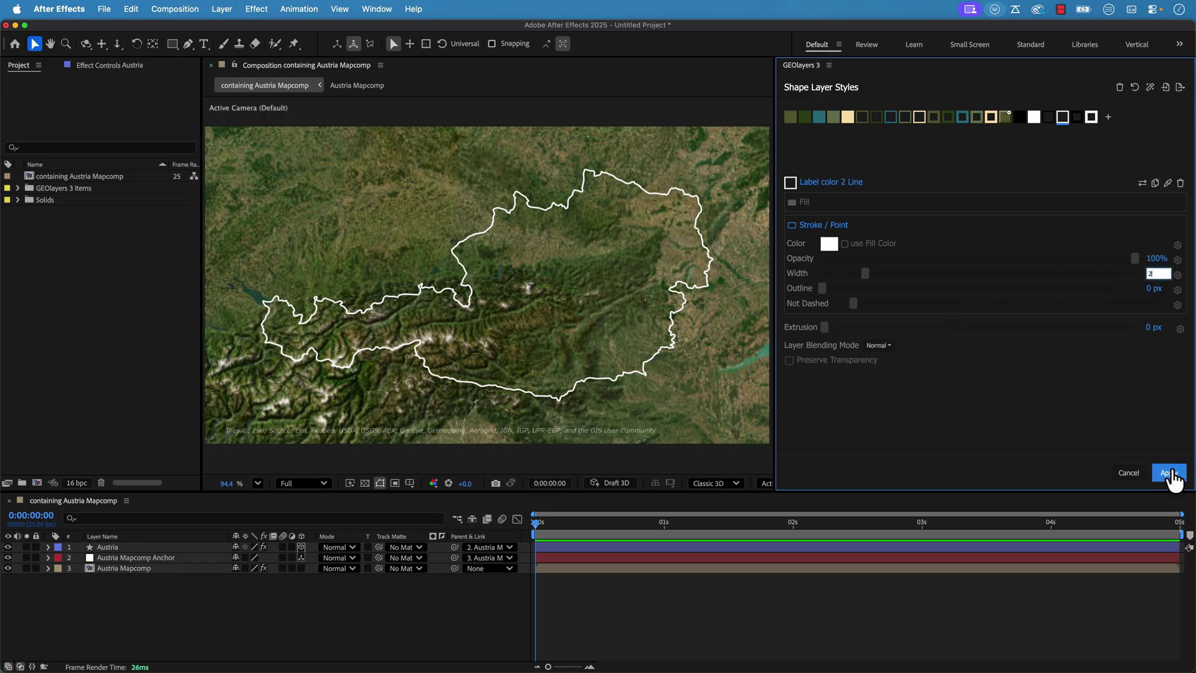
{"action": "left_click", "coordinate": [1170, 473]}
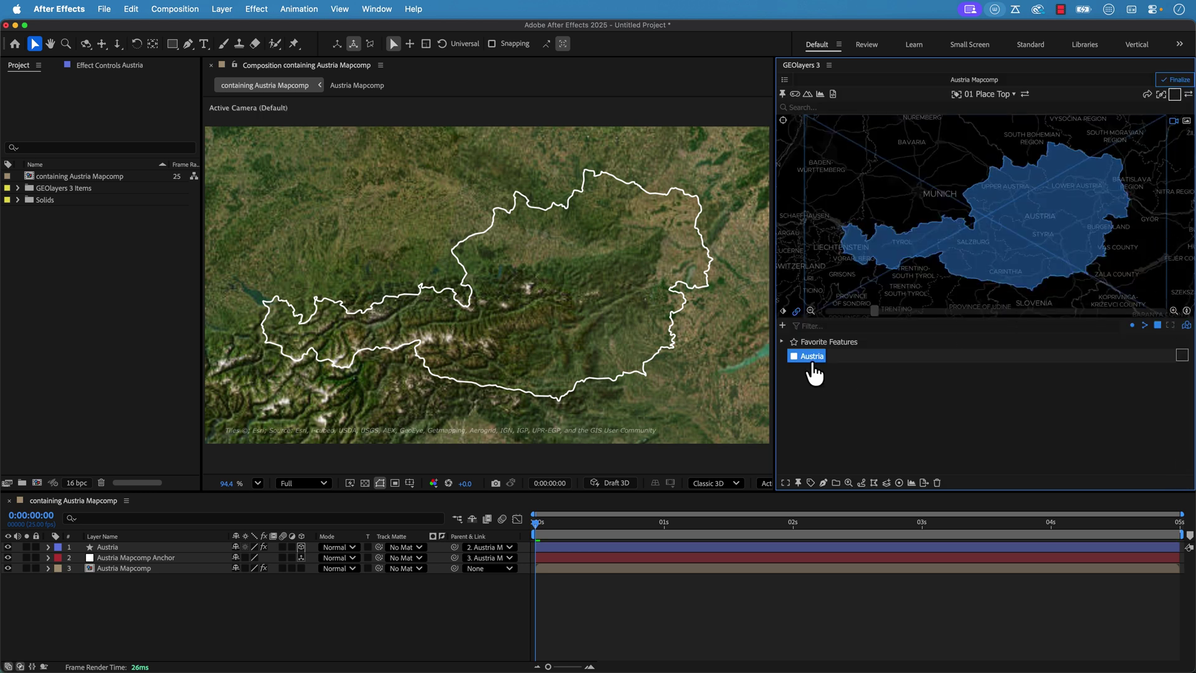
{"action": "left_click", "coordinate": [126, 549]}
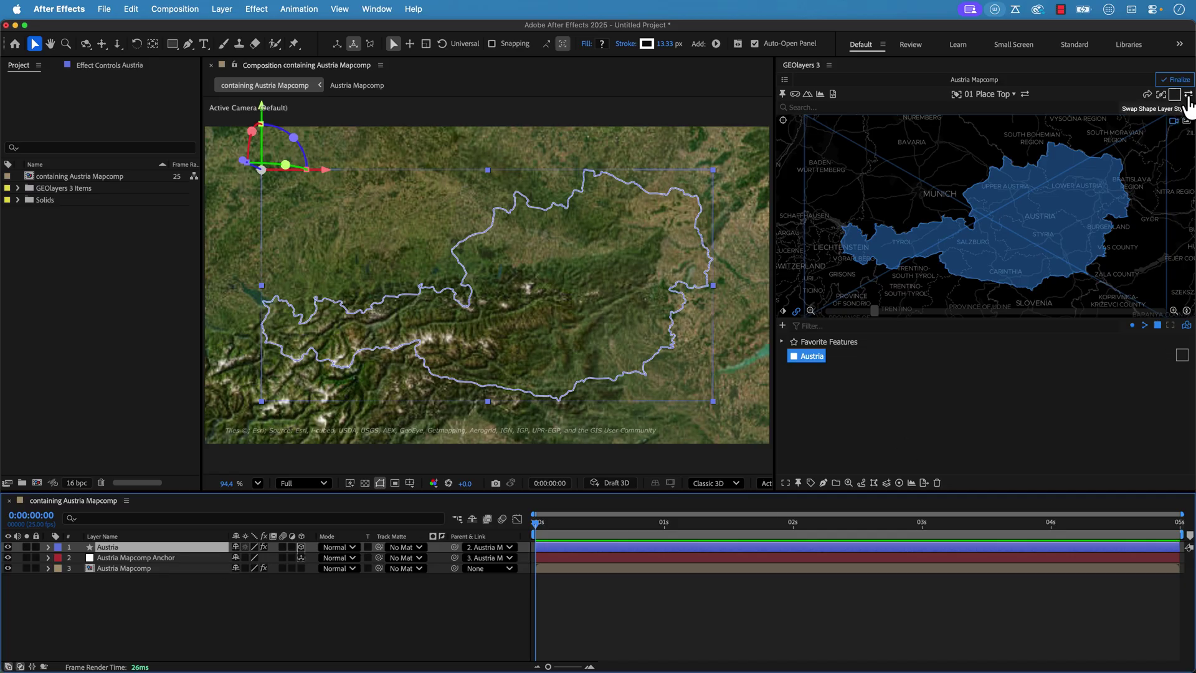
{"action": "left_click", "coordinate": [507, 654]}
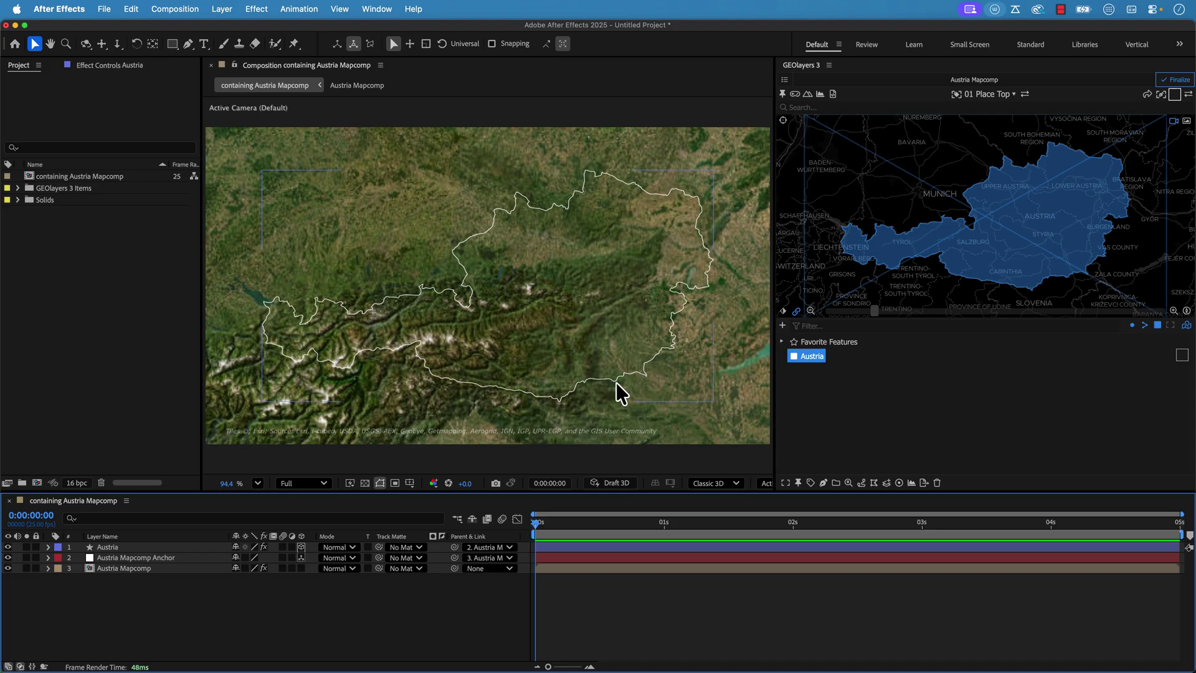
{"action": "left_click", "coordinate": [835, 416]}
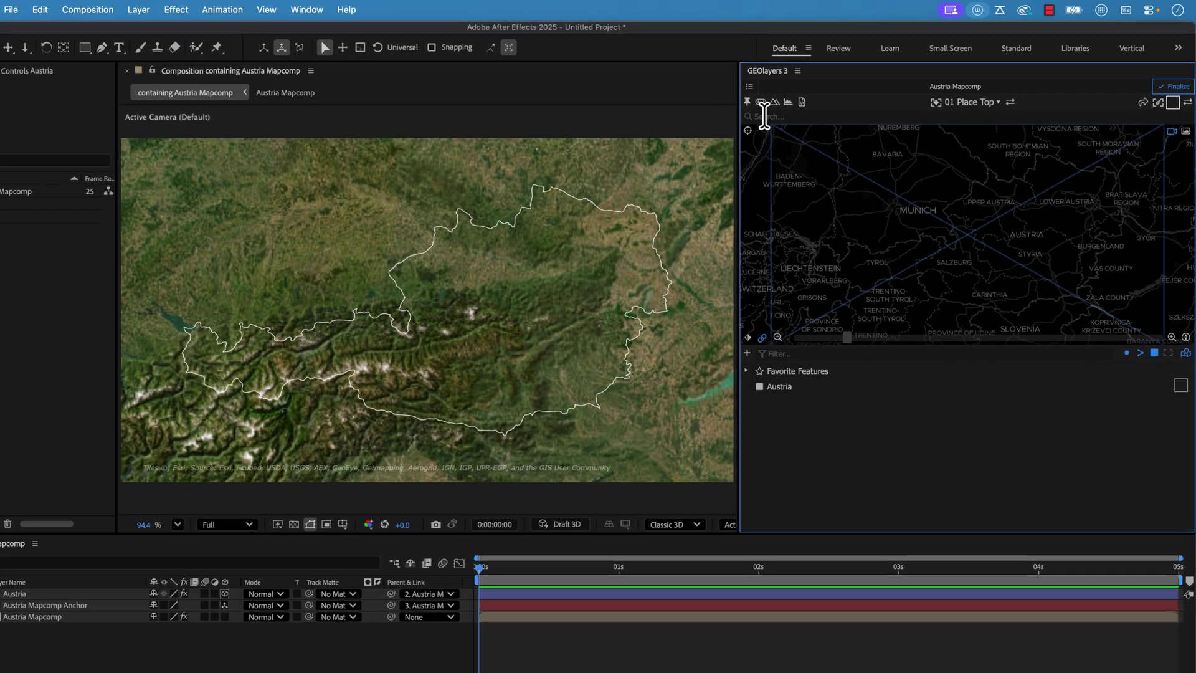
Step: Search the map features for "vienna" and add the Austrian state feature Vienna to the browser
{"action": "left_click", "coordinate": [764, 115]}
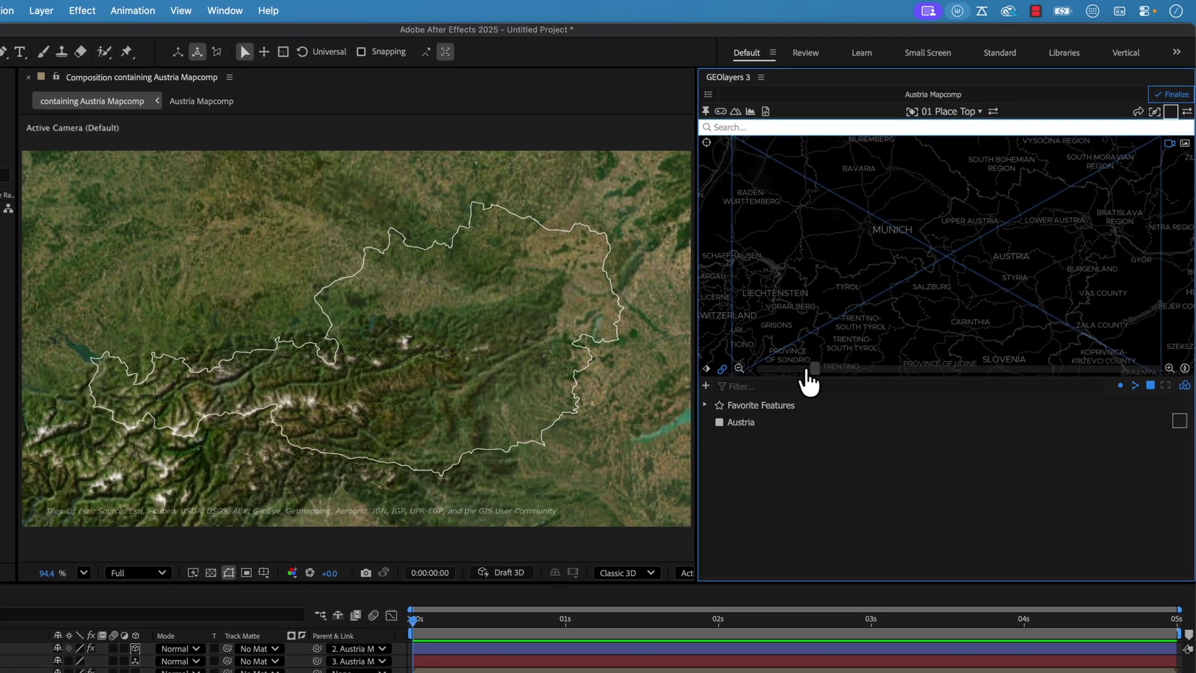
{"action": "type", "text": "vienna"}
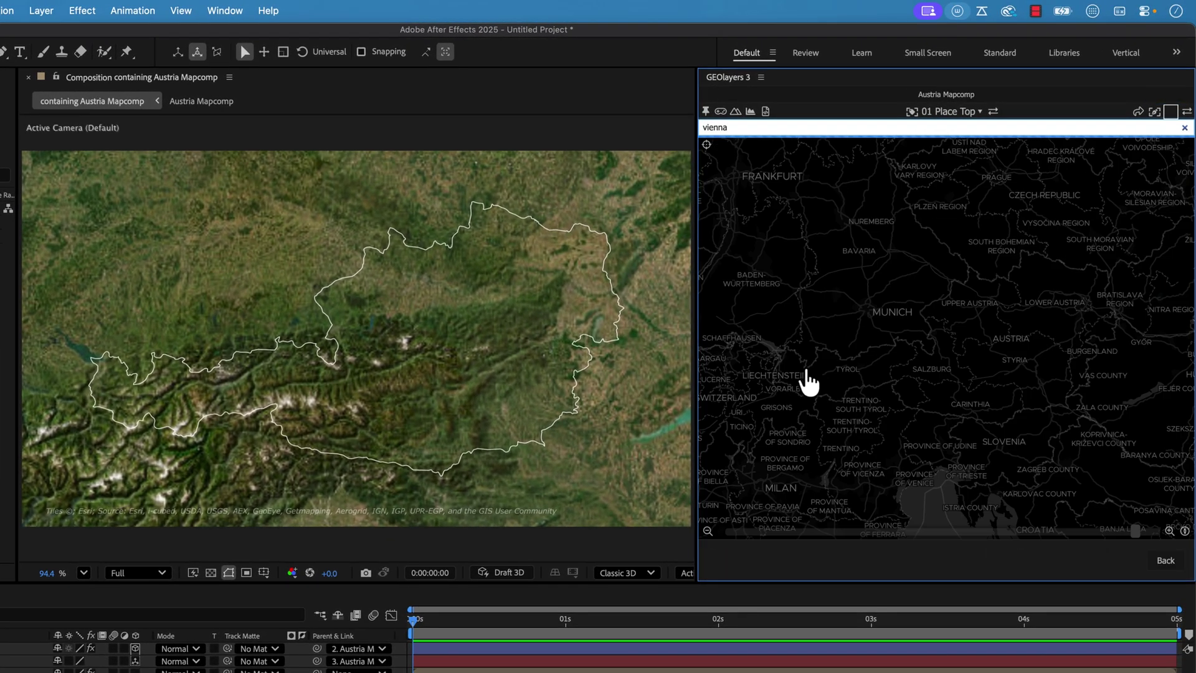
{"action": "key", "text": "Return"}
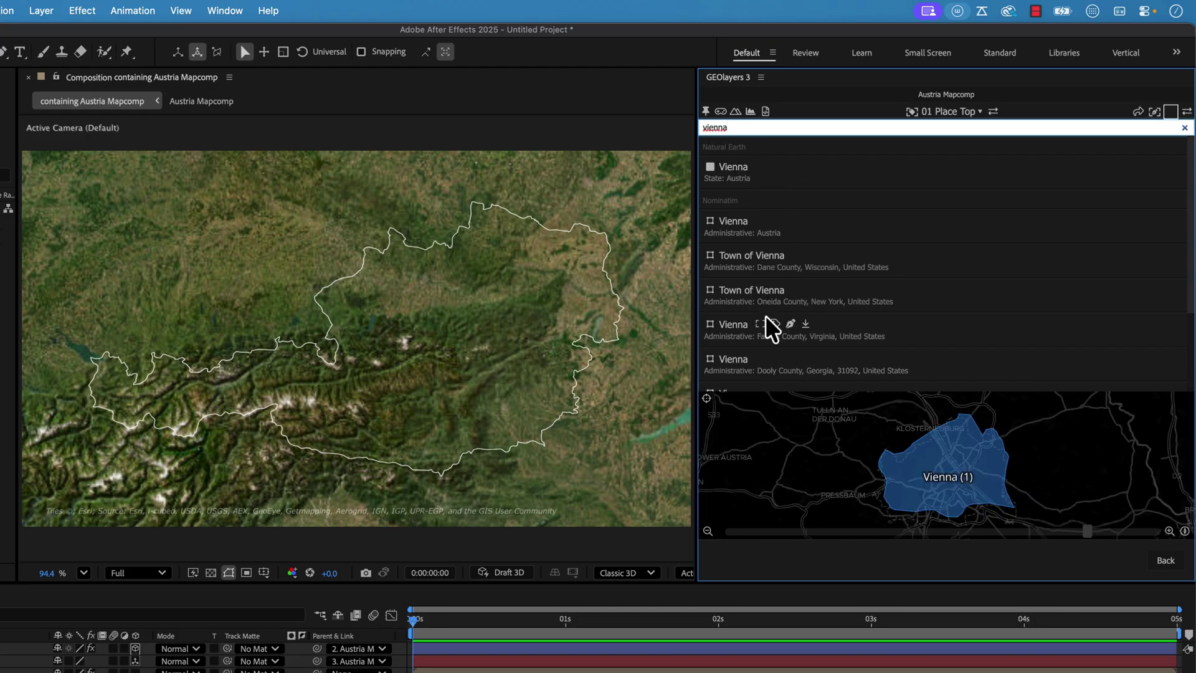
{"action": "mouse_move", "coordinate": [732, 186]}
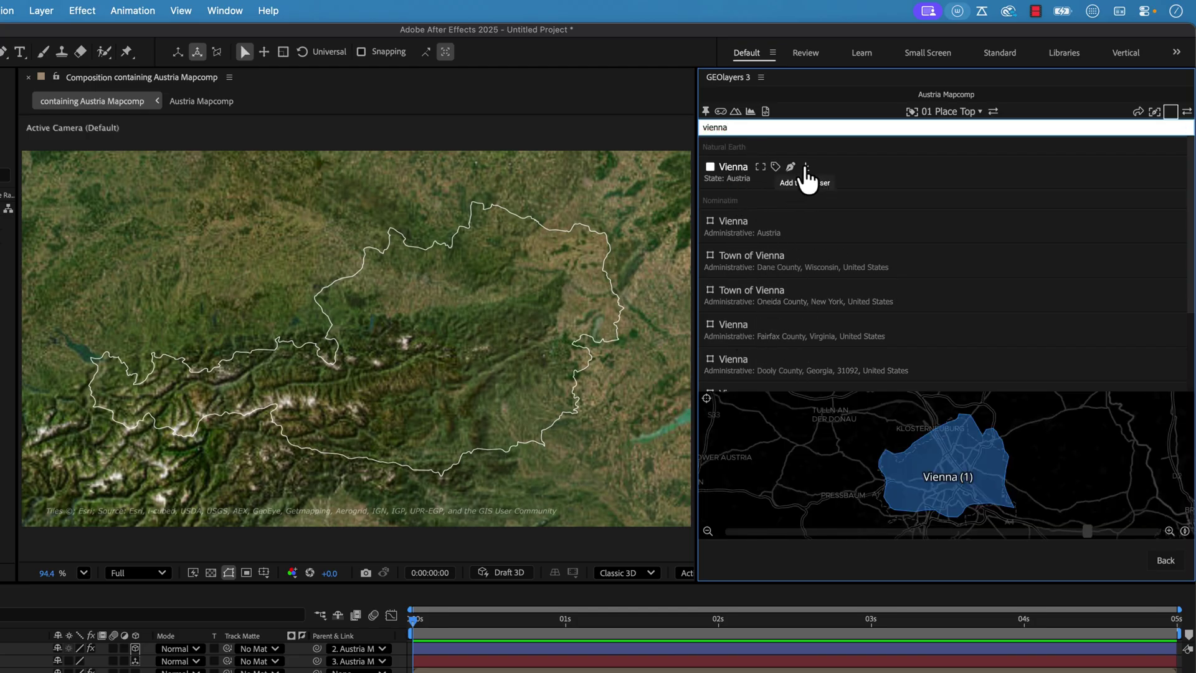
{"action": "left_click", "coordinate": [806, 168]}
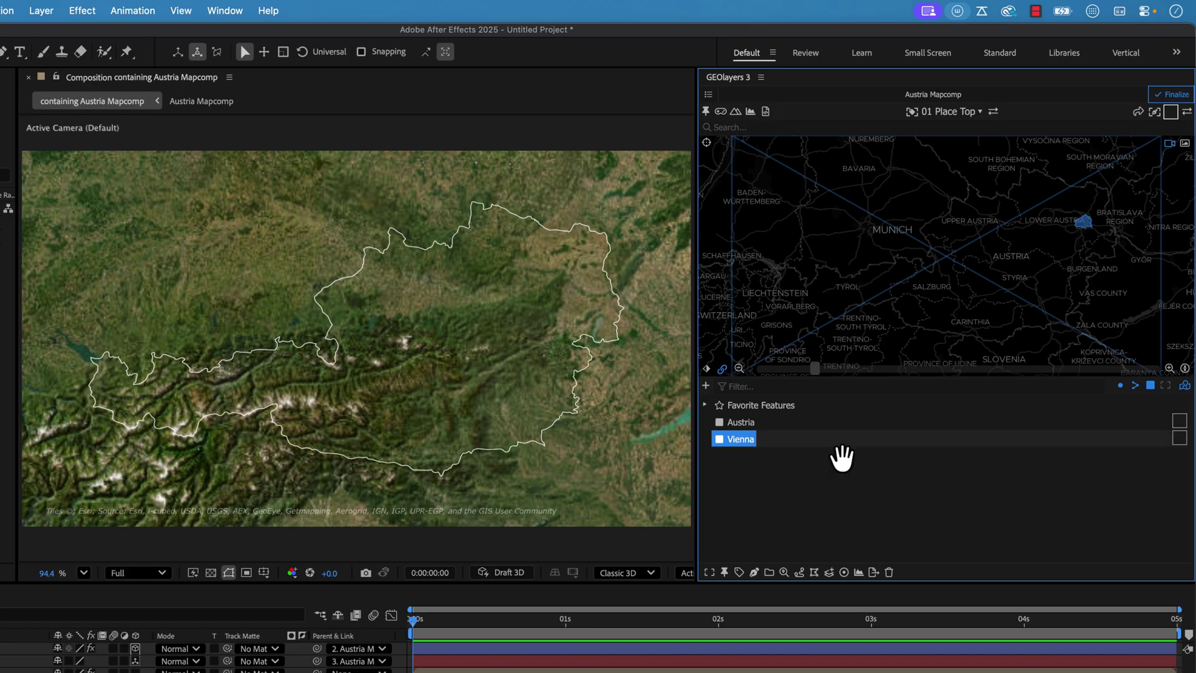
Step: Review the label templates, keep 01 Place Top, and add a label for the Vienna feature
{"action": "left_click", "coordinate": [953, 113]}
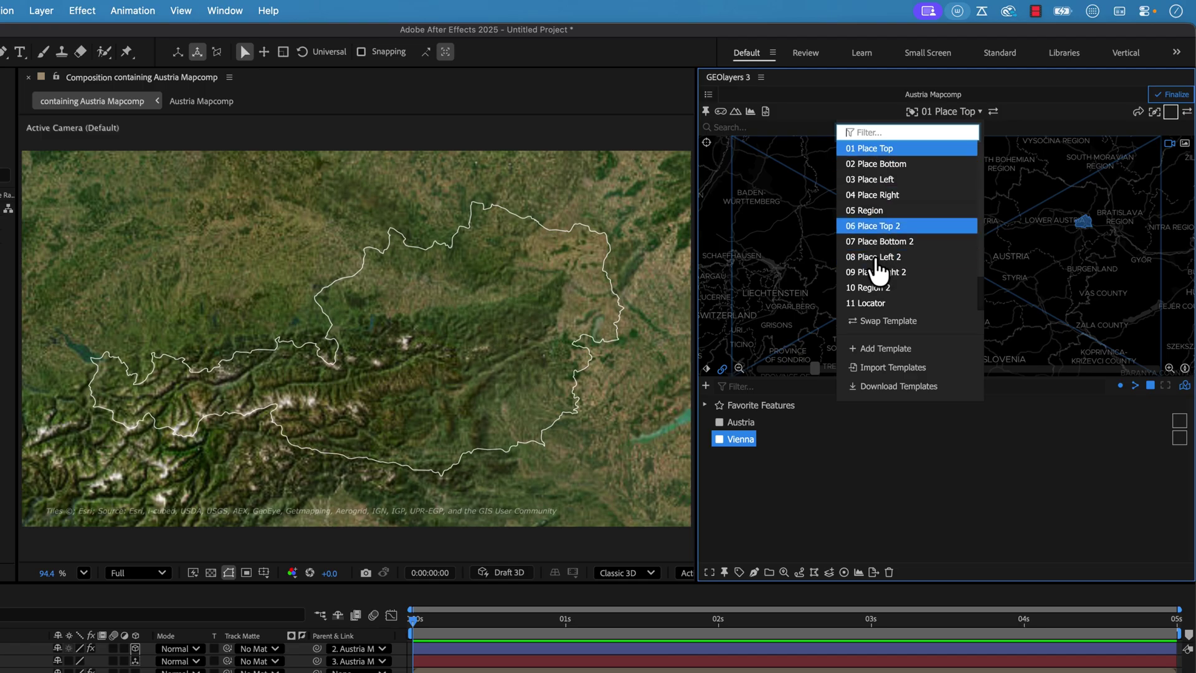
{"action": "left_click", "coordinate": [824, 478]}
{"action": "left_click", "coordinate": [741, 441]}
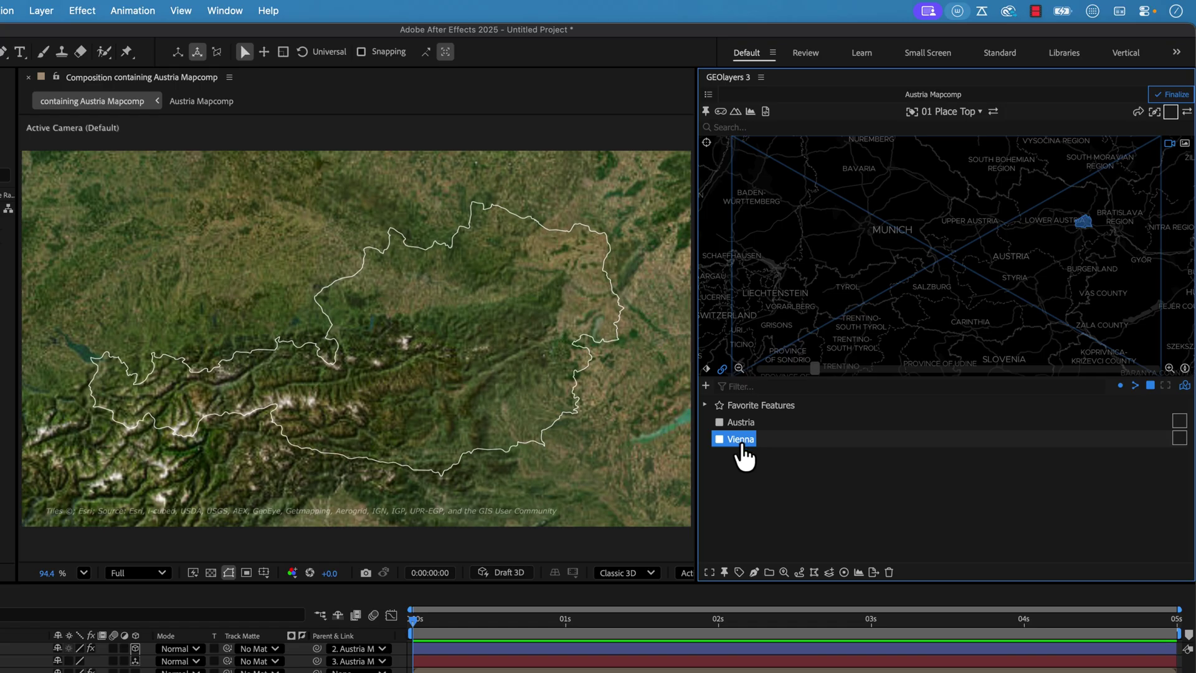
{"action": "left_click", "coordinate": [739, 572]}
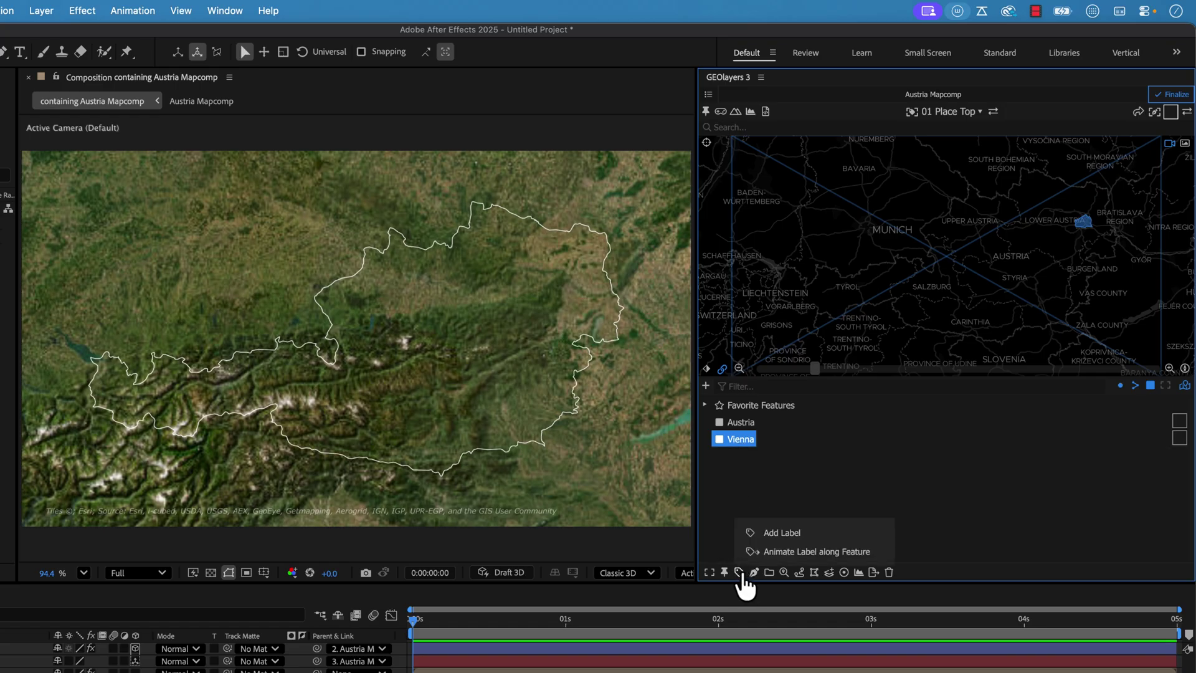
{"action": "left_click", "coordinate": [779, 529]}
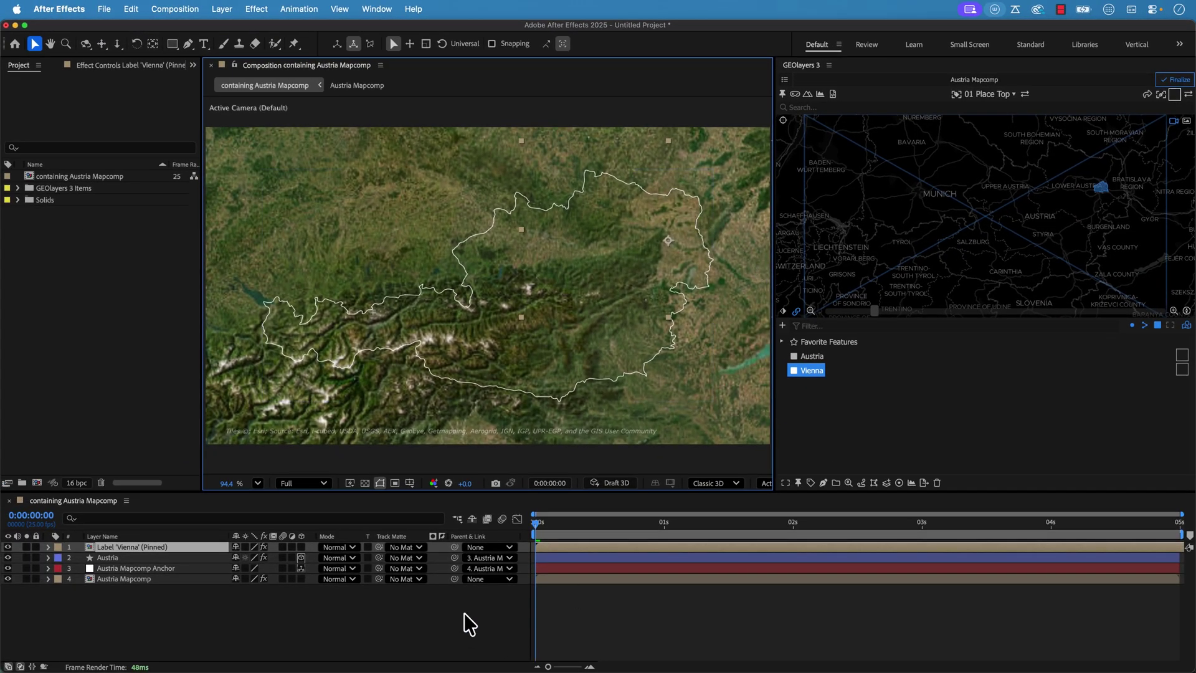
Step: Play the composition from its start to preview the Vienna label's animation, and stop the playback
{"action": "left_click_drag", "start_coordinate": [539, 522], "coordinate": [482, 534]}
{"action": "left_click", "coordinate": [502, 592]}
{"action": "key", "text": "h"}
{"action": "key", "text": "space"}
{"action": "key", "text": "space"}
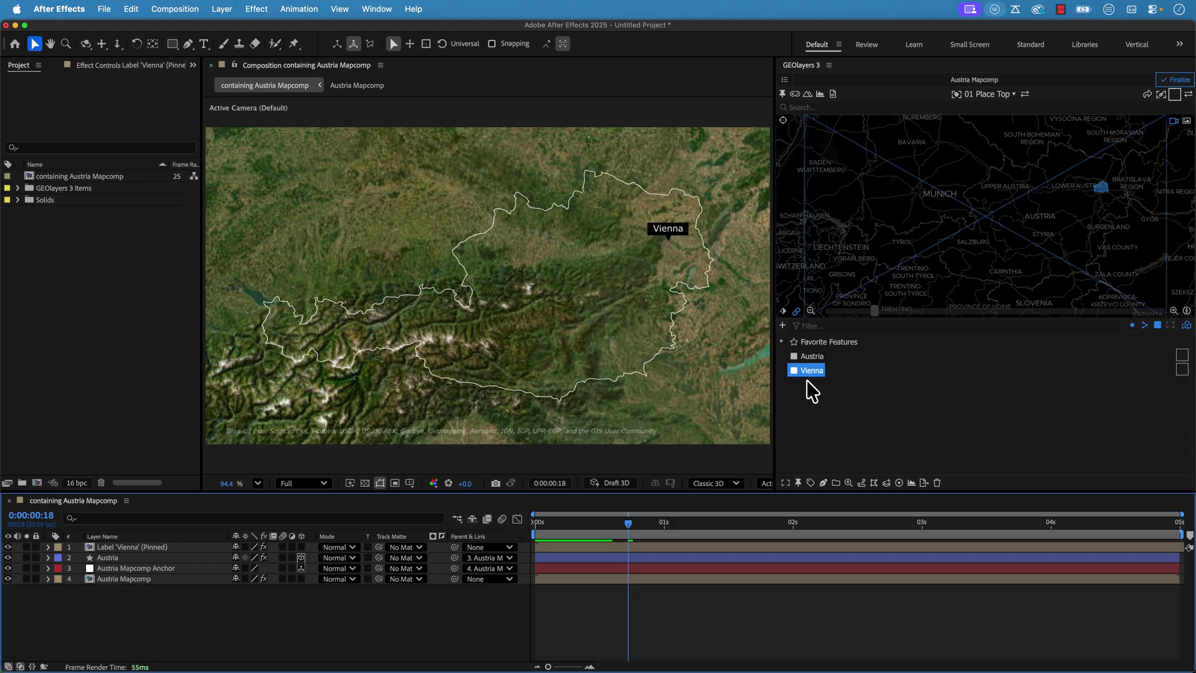
Step: Show the Preview settings and check the frame skip and the playback resolution options
{"action": "left_click", "coordinate": [381, 8]}
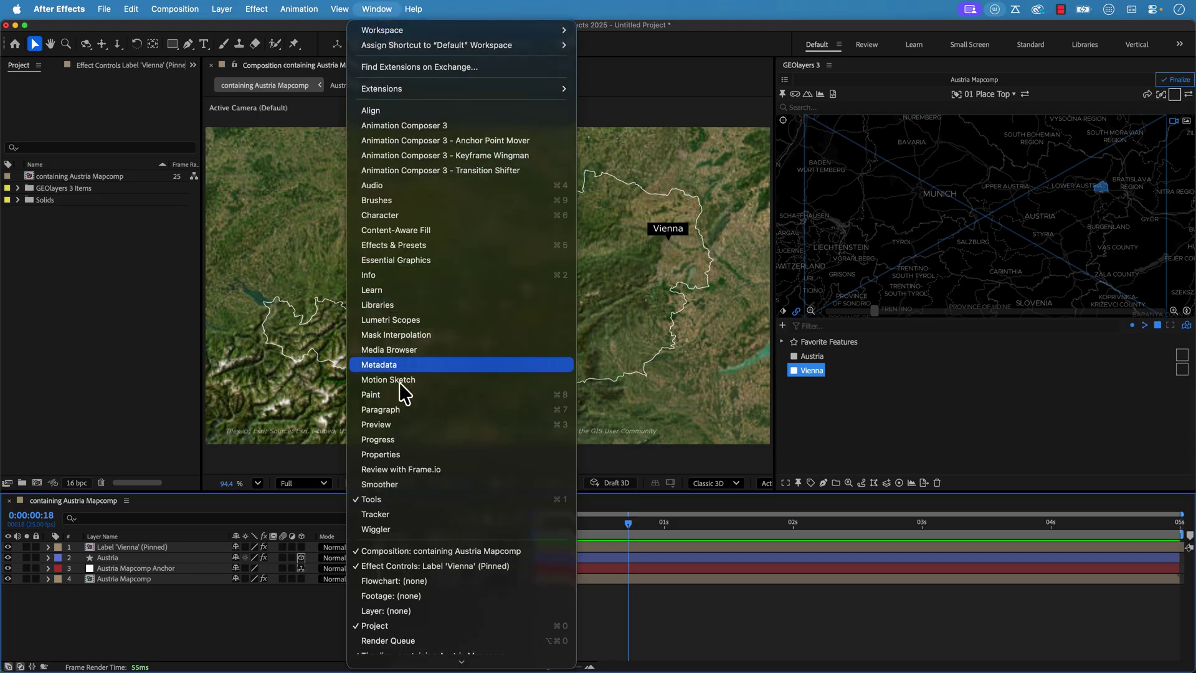
{"action": "left_click", "coordinate": [391, 424]}
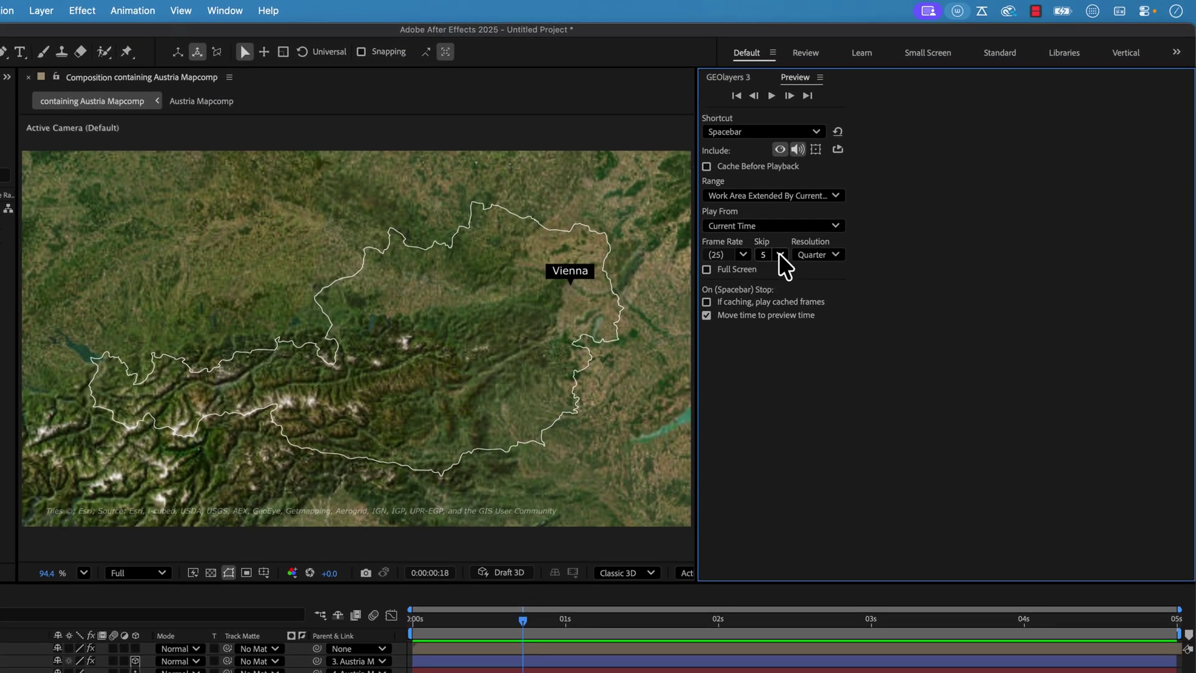
{"action": "left_click", "coordinate": [780, 254]}
{"action": "left_click", "coordinate": [836, 255]}
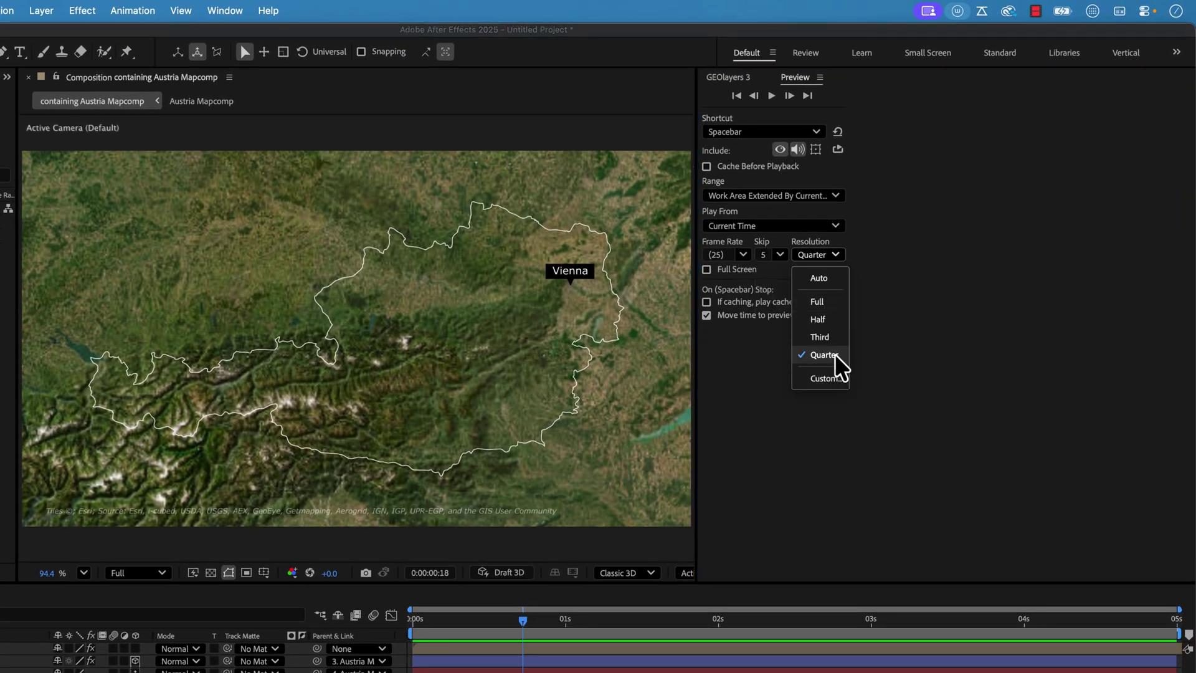
{"action": "left_click", "coordinate": [892, 459]}
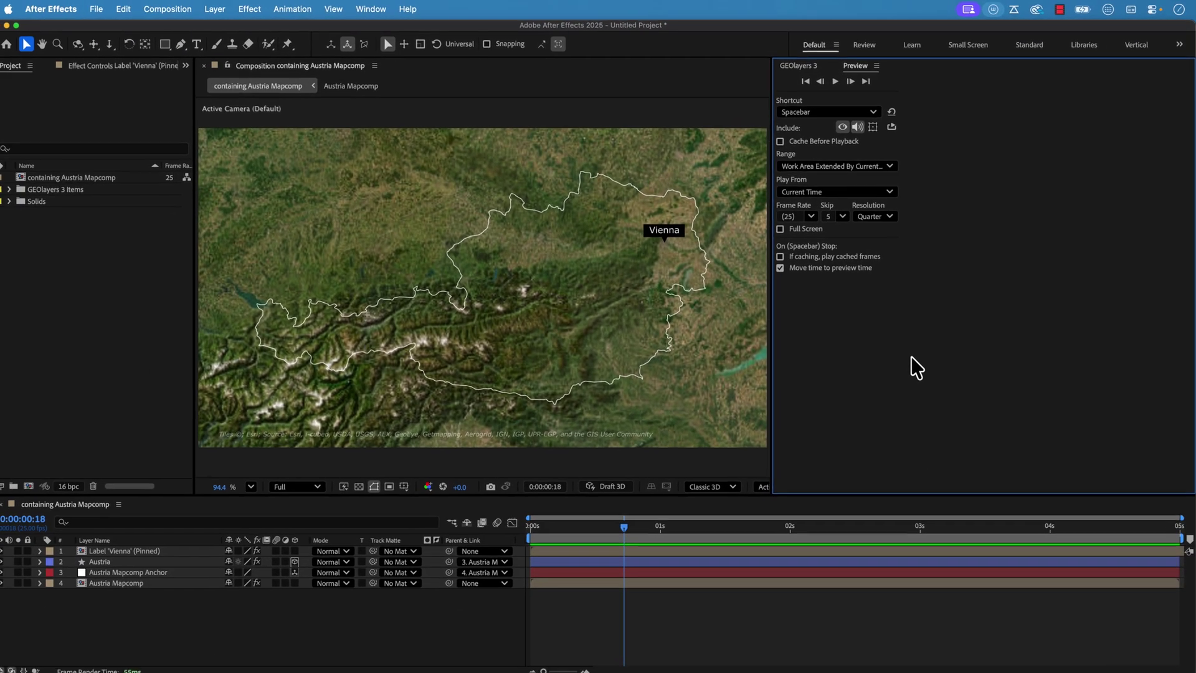
Step: Return to the first frame, play the composition with the reduced preview settings, and stop the playback
{"action": "left_click_drag", "start_coordinate": [624, 525], "coordinate": [428, 607]}
{"action": "key", "text": "space"}
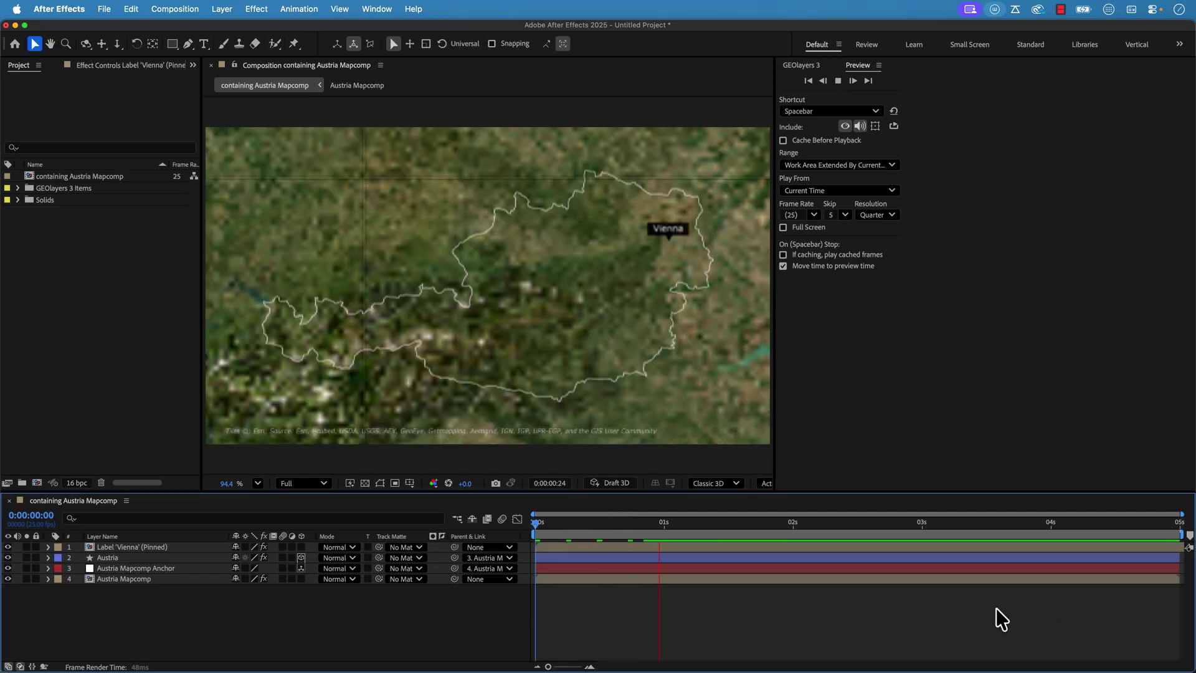
{"action": "key", "text": "space"}
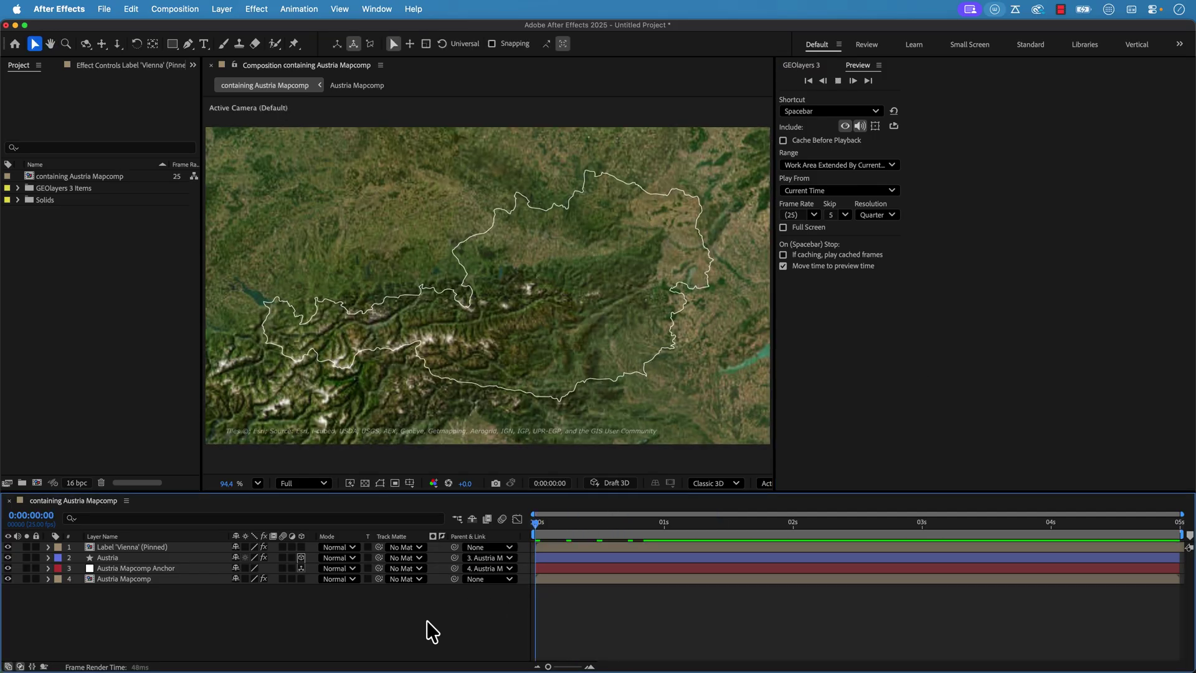
Step: Replay the composition from its first frame to review the Vienna label's appearance, and stop the playback
{"action": "key", "text": "space"}
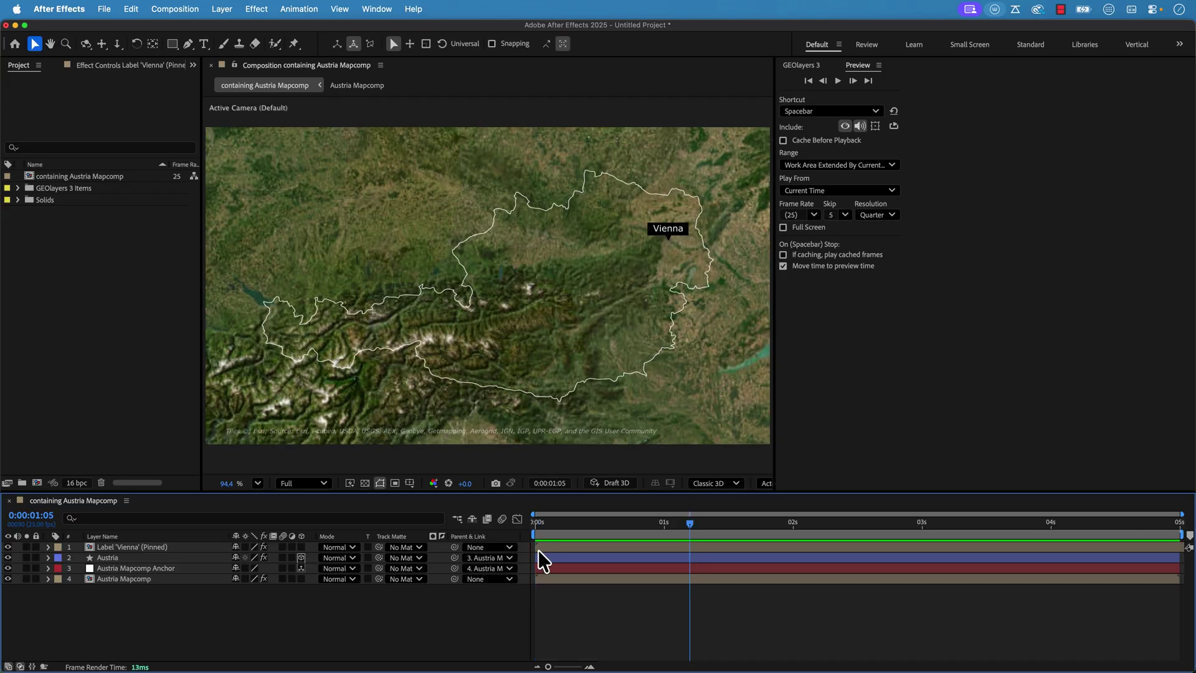
{"action": "left_click", "coordinate": [533, 525]}
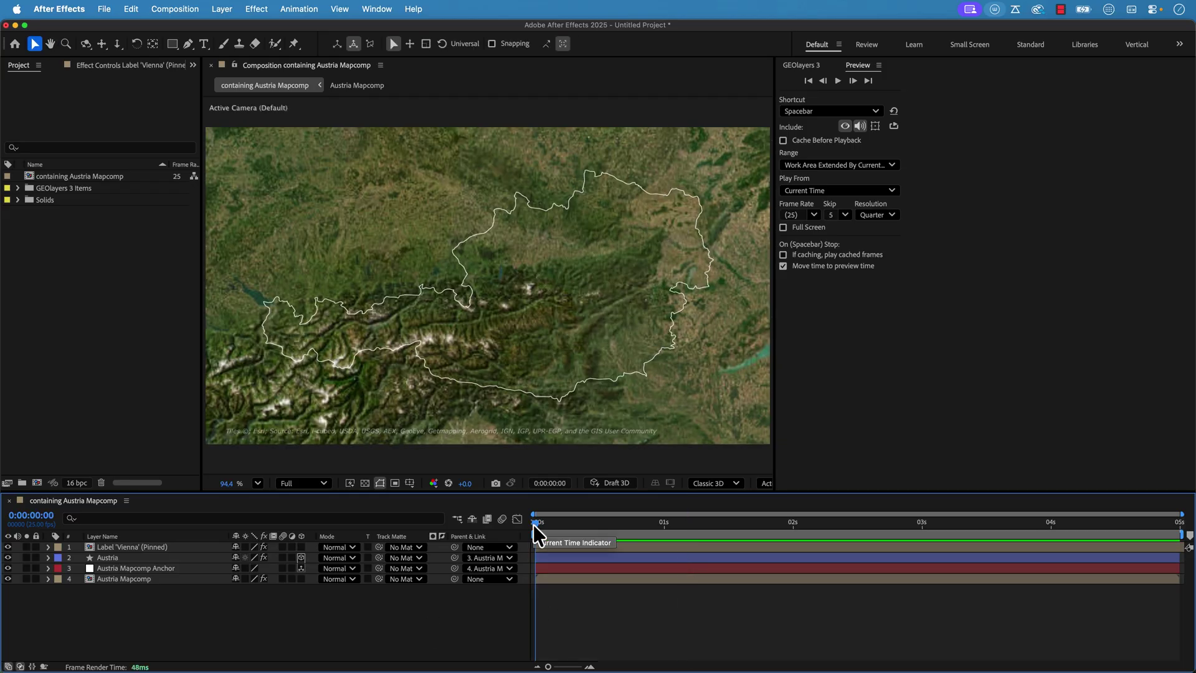
{"action": "key", "text": "space"}
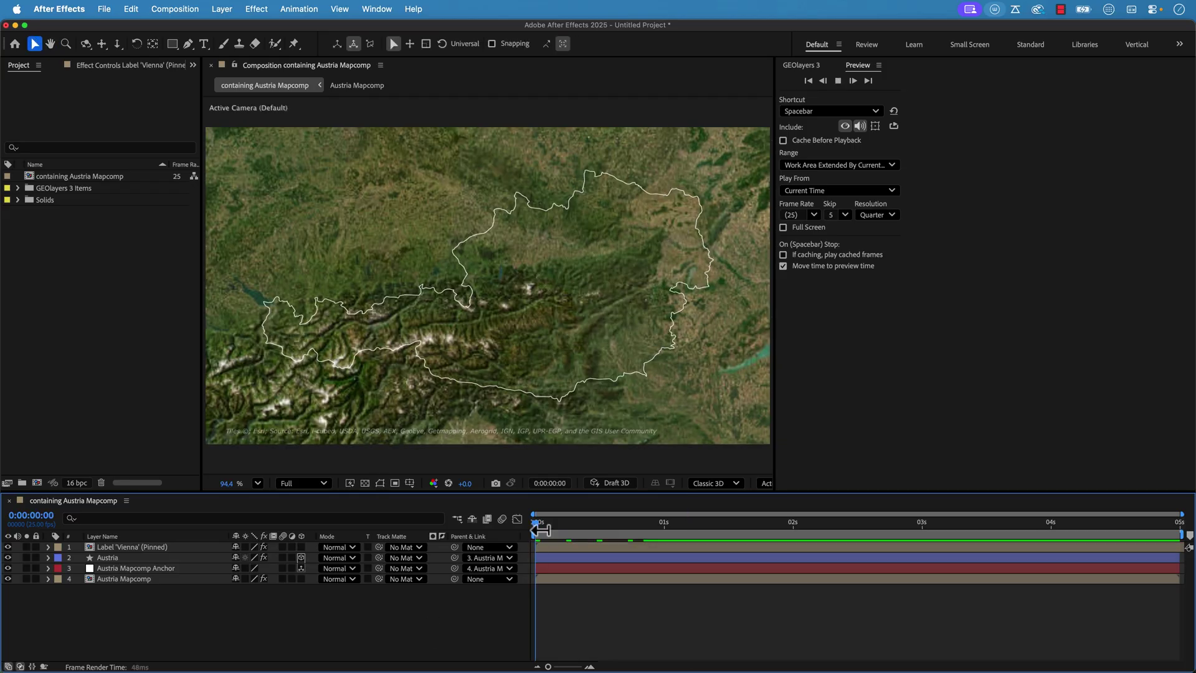
{"action": "key", "text": "space"}
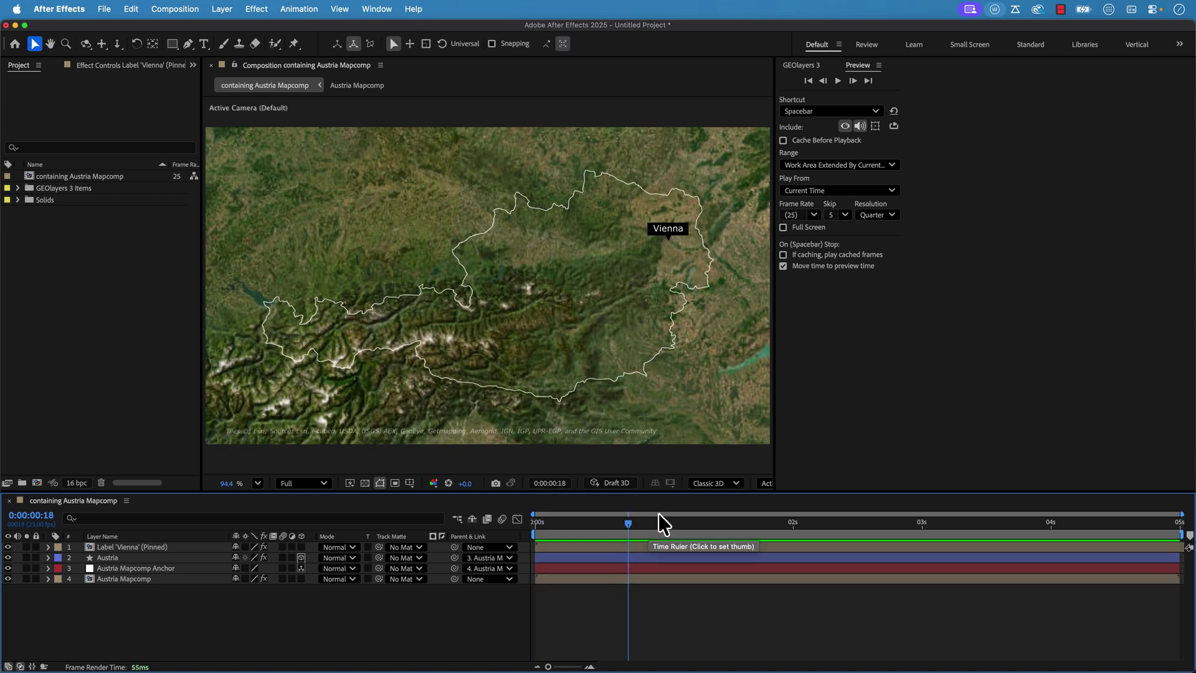
Step: Add a white AUSTRIA text layer over the middle of the country and reduce its font size to 98 px
{"action": "left_click", "coordinate": [205, 44]}
{"action": "left_click", "coordinate": [515, 305]}
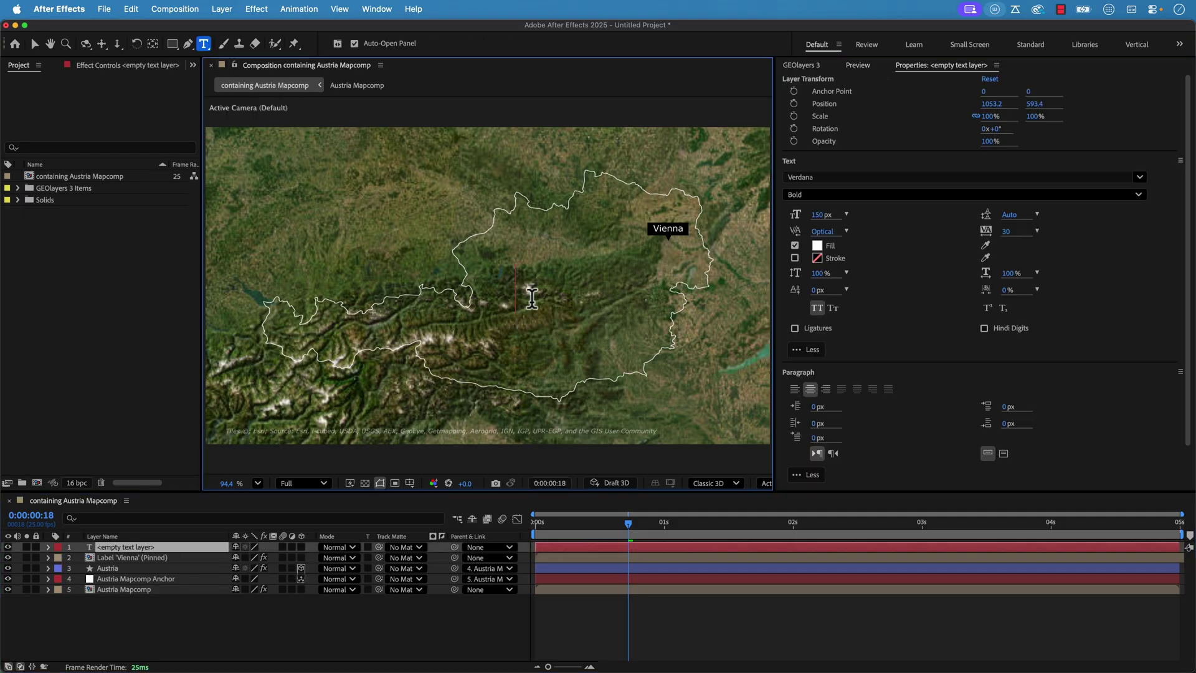
{"action": "type", "text": "austria"}
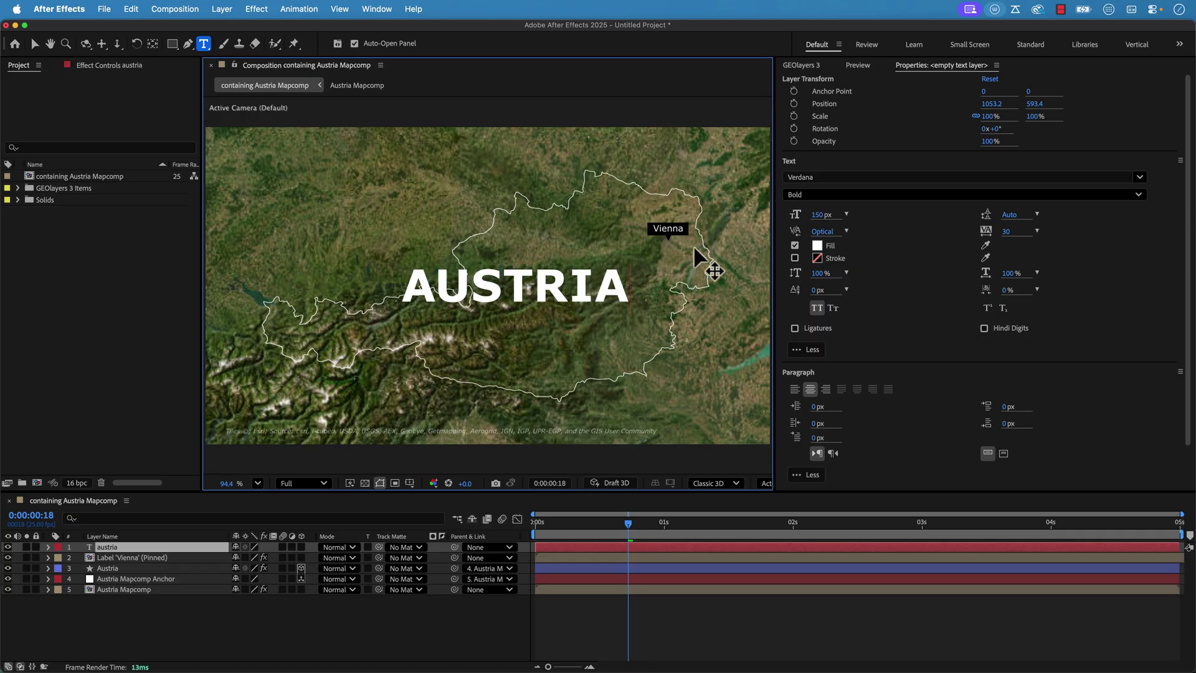
{"action": "key", "text": "super+a"}
{"action": "left_click_drag", "start_coordinate": [822, 215], "coordinate": [794, 214]}
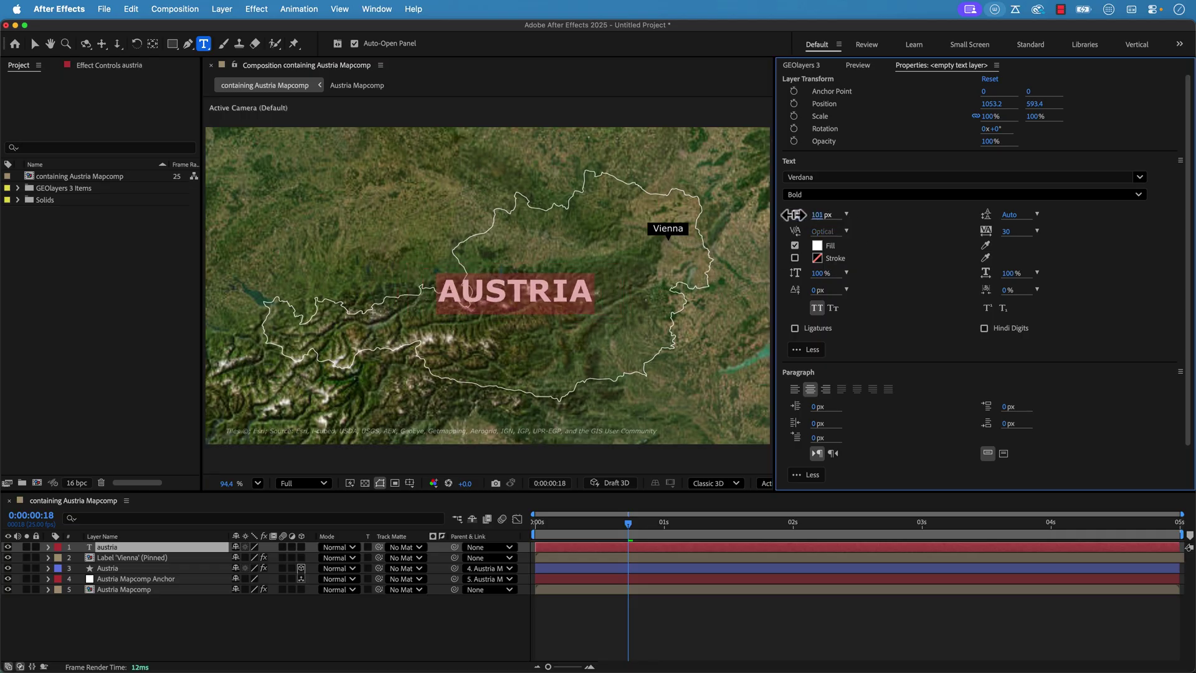
{"action": "left_click", "coordinate": [182, 613]}
{"action": "left_click", "coordinate": [115, 548]}
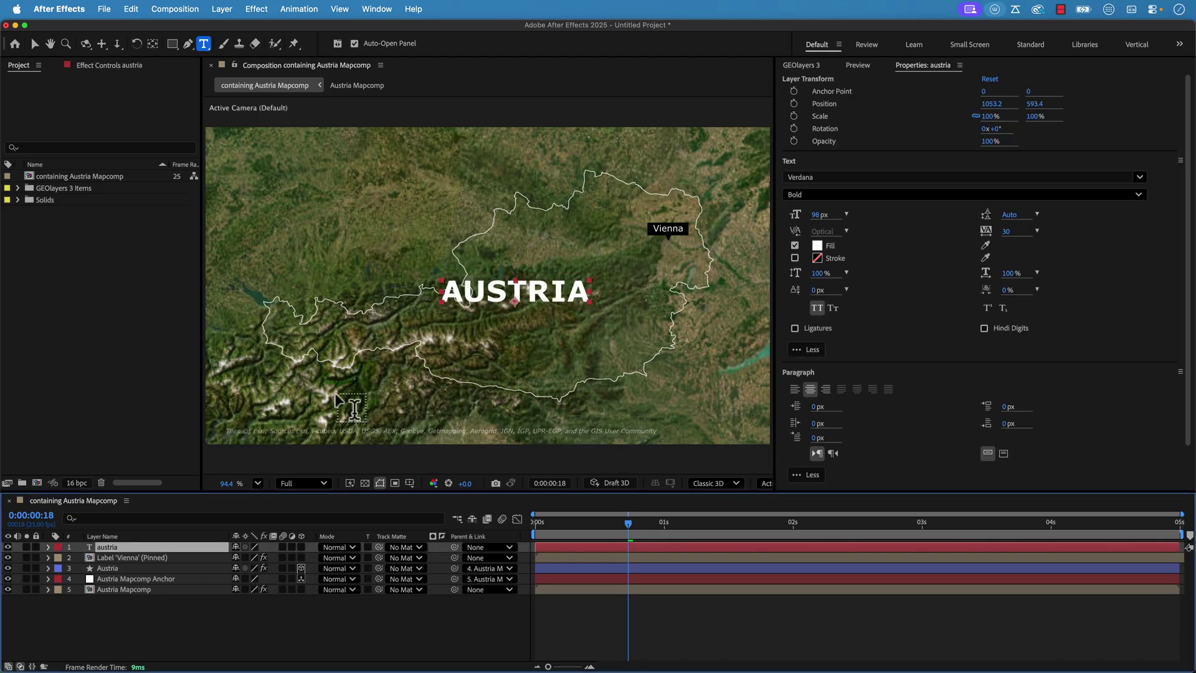
Step: Set the AUSTRIA text's font size to 75 px and move it east inside the outline, to about 1246.1, 606.1
{"action": "key", "text": "v"}
{"action": "left_click_drag", "start_coordinate": [542, 306], "coordinate": [594, 310]}
{"action": "left_click", "coordinate": [824, 215]}
{"action": "type", "text": "75"}
{"action": "key", "text": "Return"}
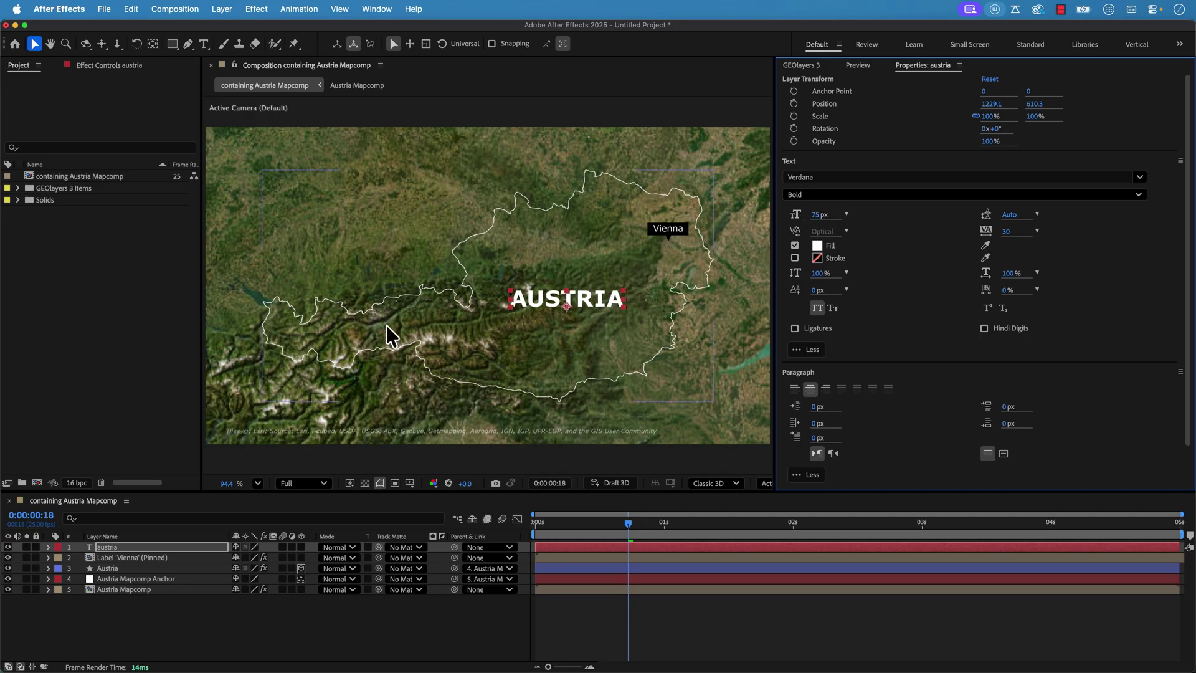
{"action": "left_click_drag", "start_coordinate": [578, 297], "coordinate": [582, 297]}
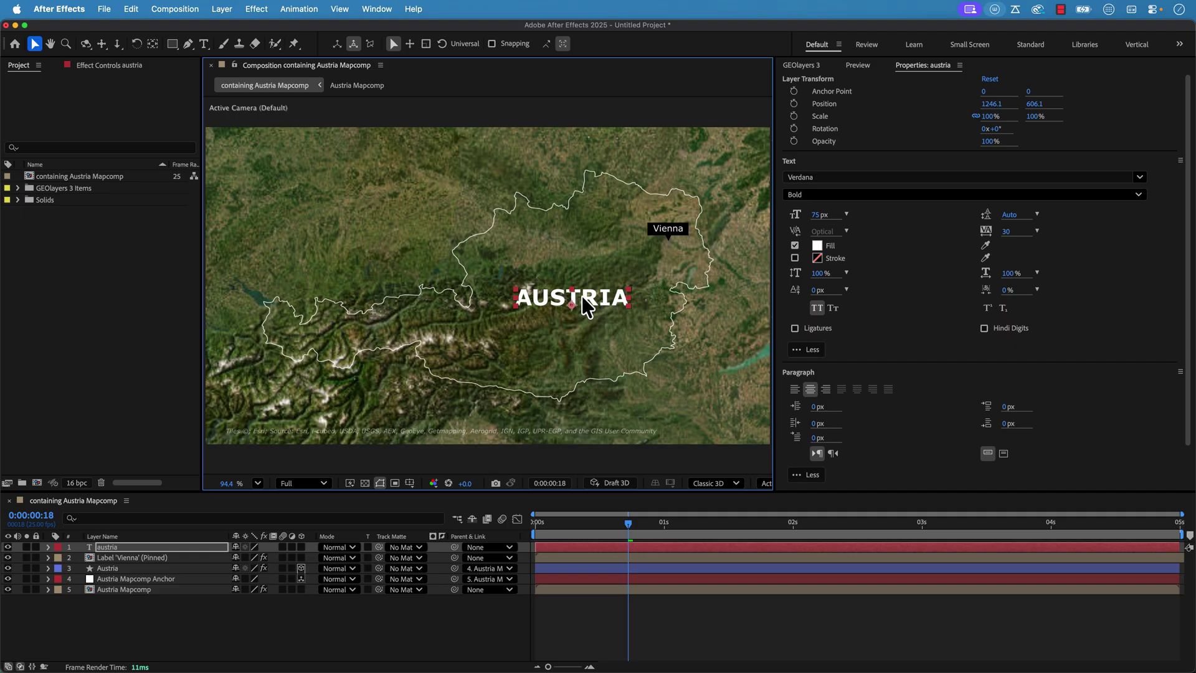
Step: Parent the austria text layer to the Austria Mapcomp Anchor layer
{"action": "left_click", "coordinate": [814, 67]}
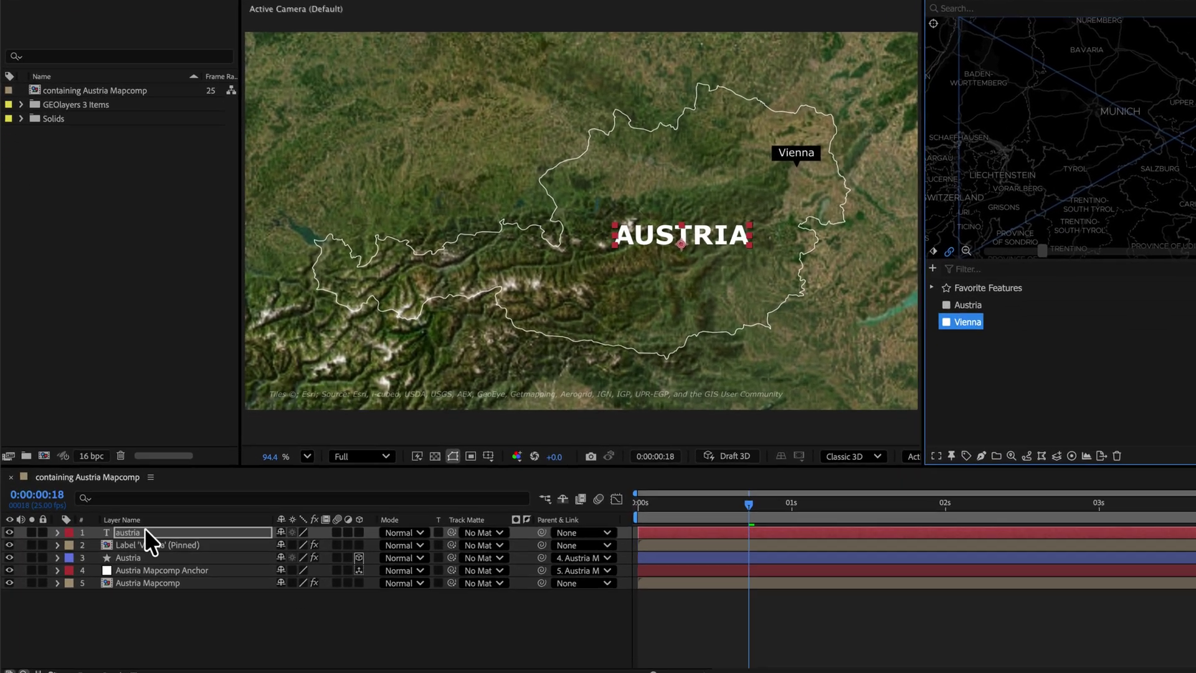
{"action": "left_click", "coordinate": [144, 532]}
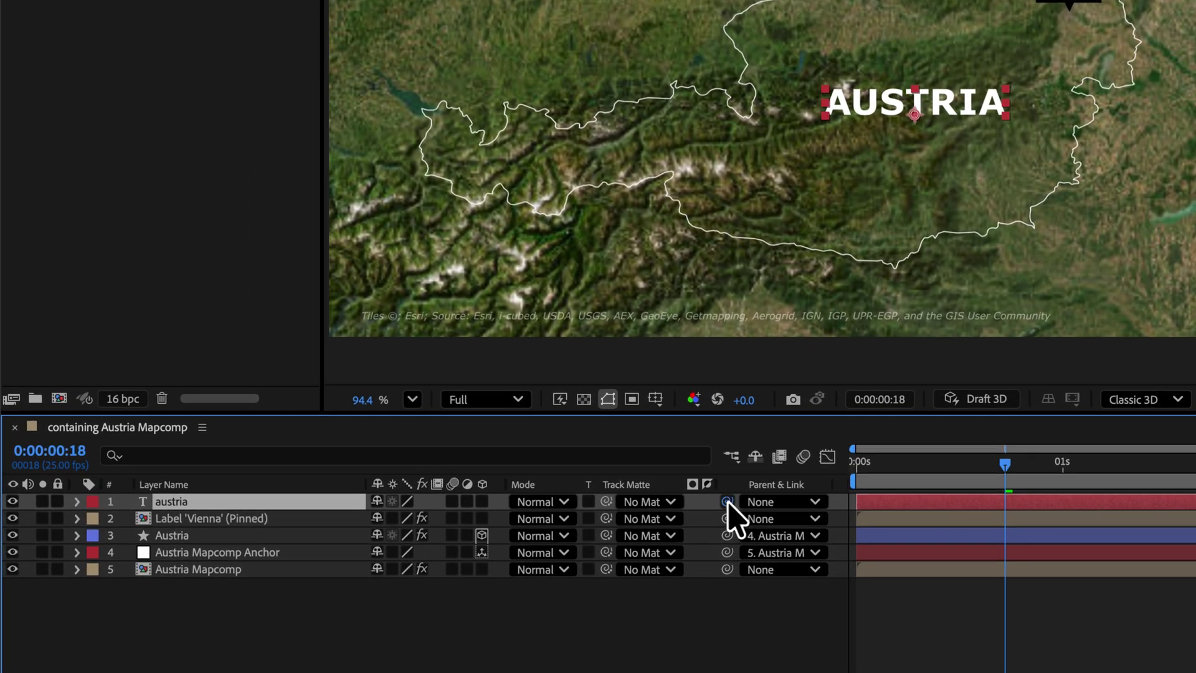
{"action": "left_click_drag", "start_coordinate": [727, 501], "coordinate": [240, 558]}
{"action": "left_click", "coordinate": [243, 632]}
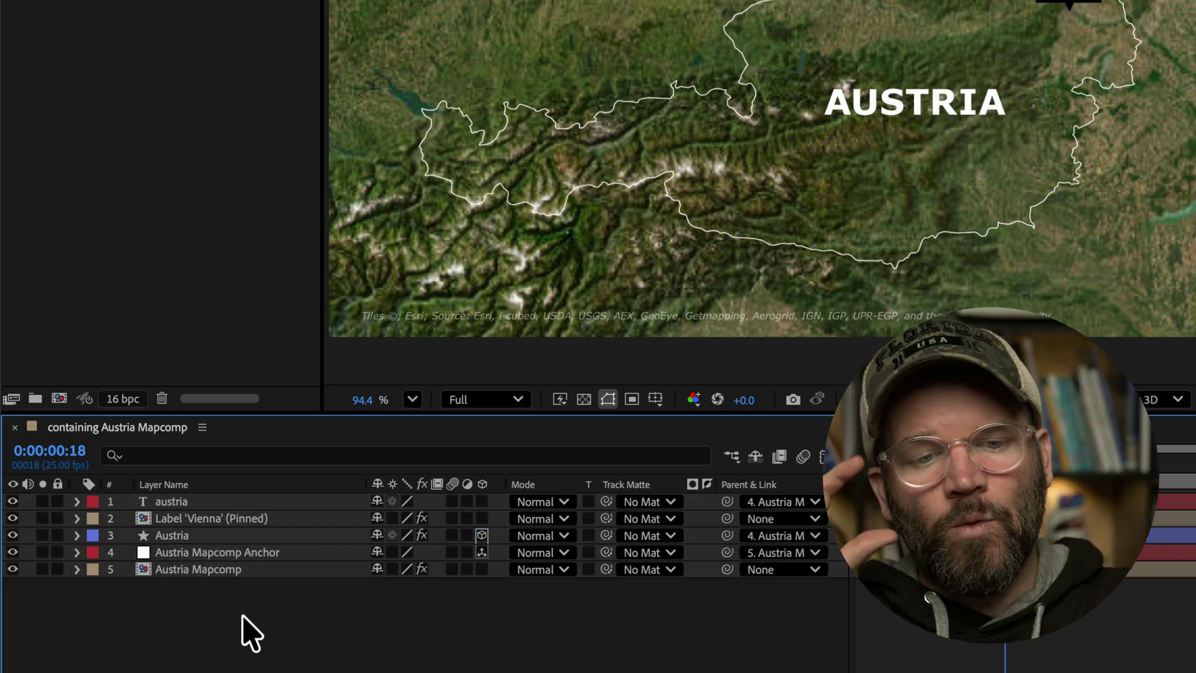
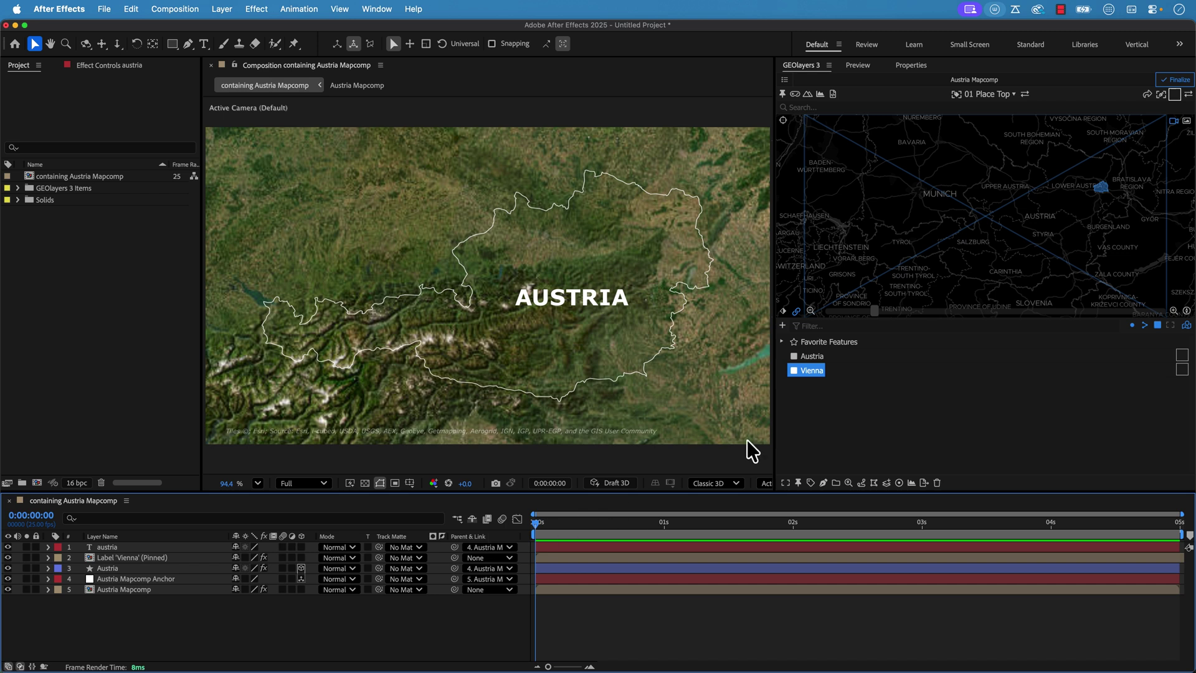
Step: Zoom the GEOlayers map view out at the first frame until most of Europe is in the picture
{"action": "left_click", "coordinate": [811, 311]}
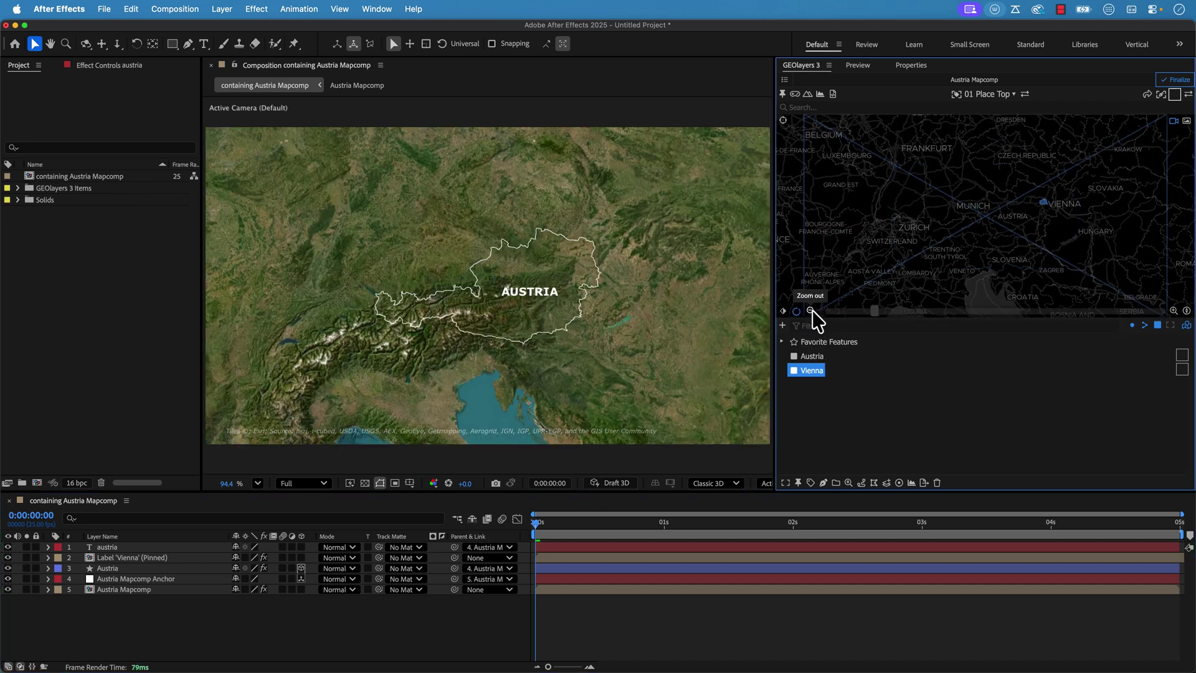
{"action": "left_click", "coordinate": [811, 310]}
{"action": "left_click", "coordinate": [811, 311]}
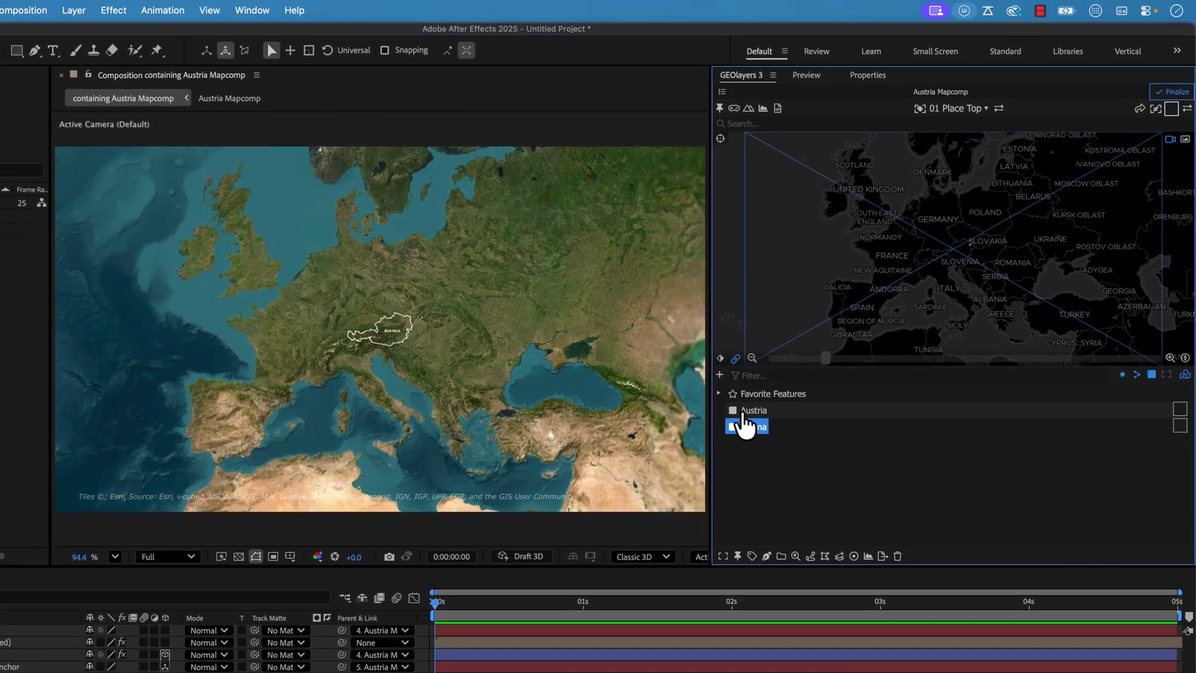
Step: Animate the map view to the Austria feature with a duration of 3 seconds
{"action": "left_click", "coordinate": [750, 411]}
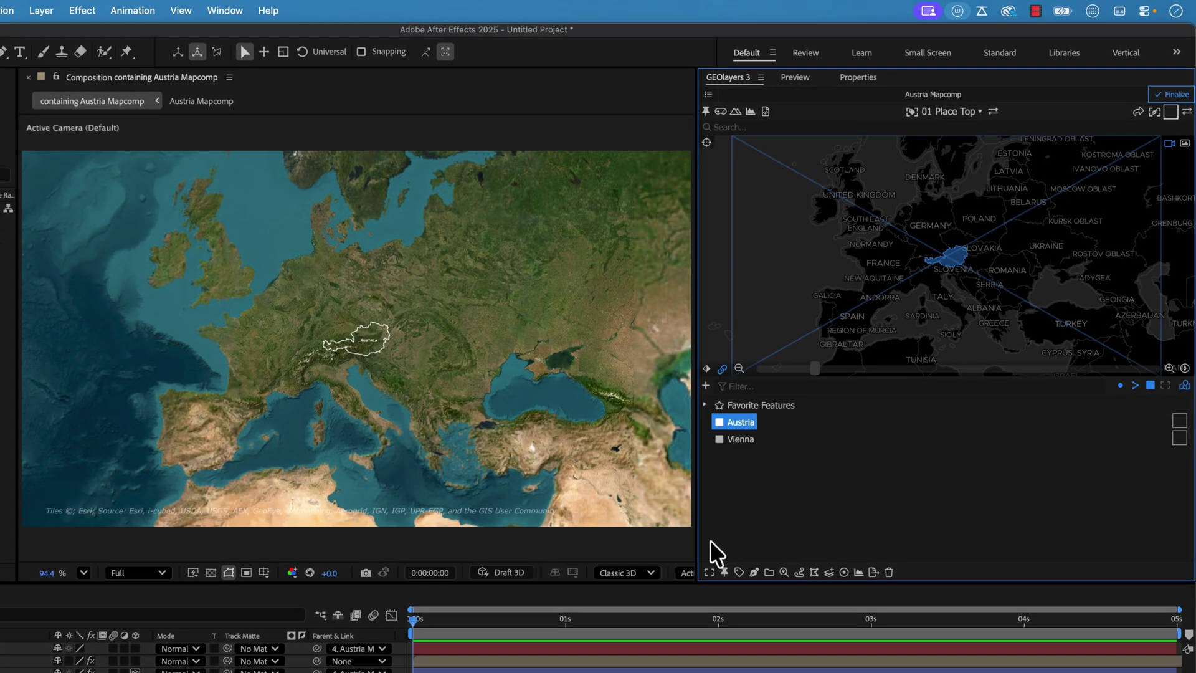
{"action": "mouse_move", "coordinate": [711, 576]}
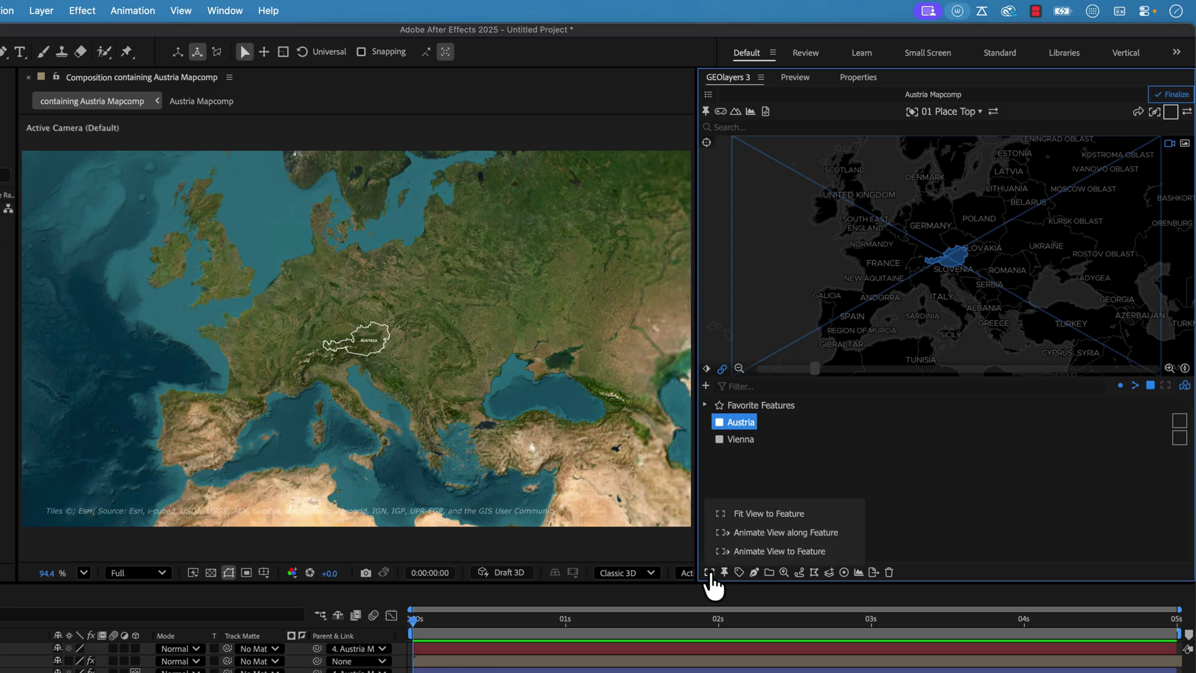
{"action": "left_click", "coordinate": [760, 551]}
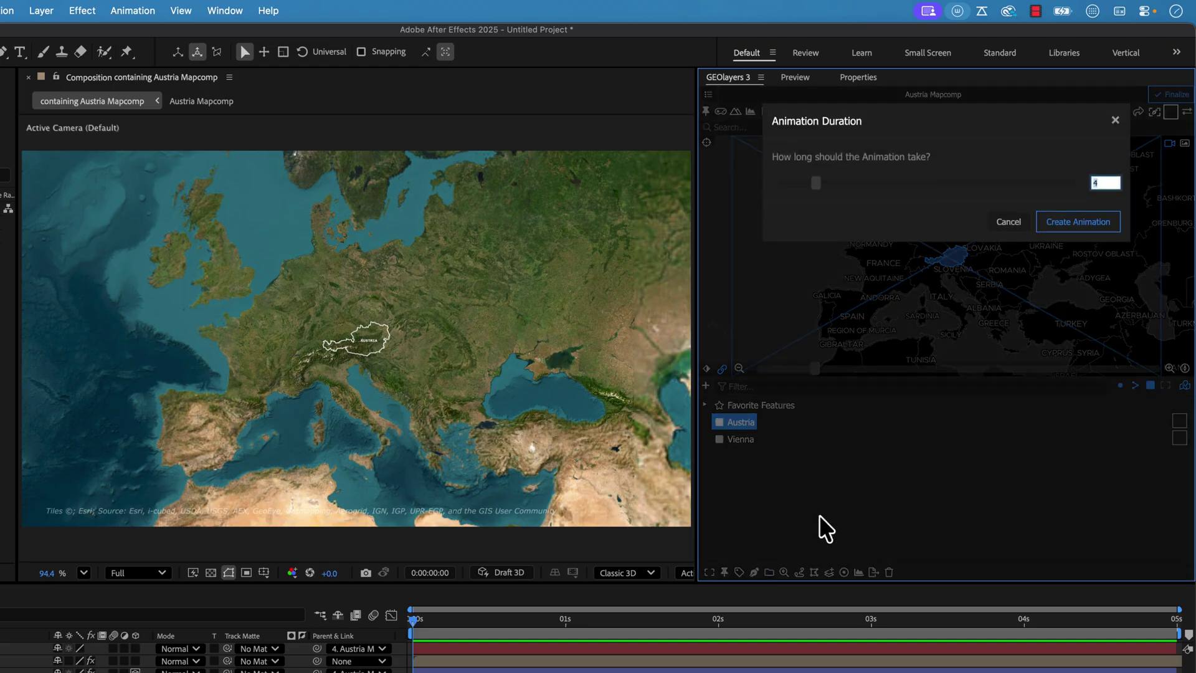
{"action": "type", "text": "3"}
{"action": "left_click", "coordinate": [1046, 187]}
{"action": "left_click", "coordinate": [1066, 221]}
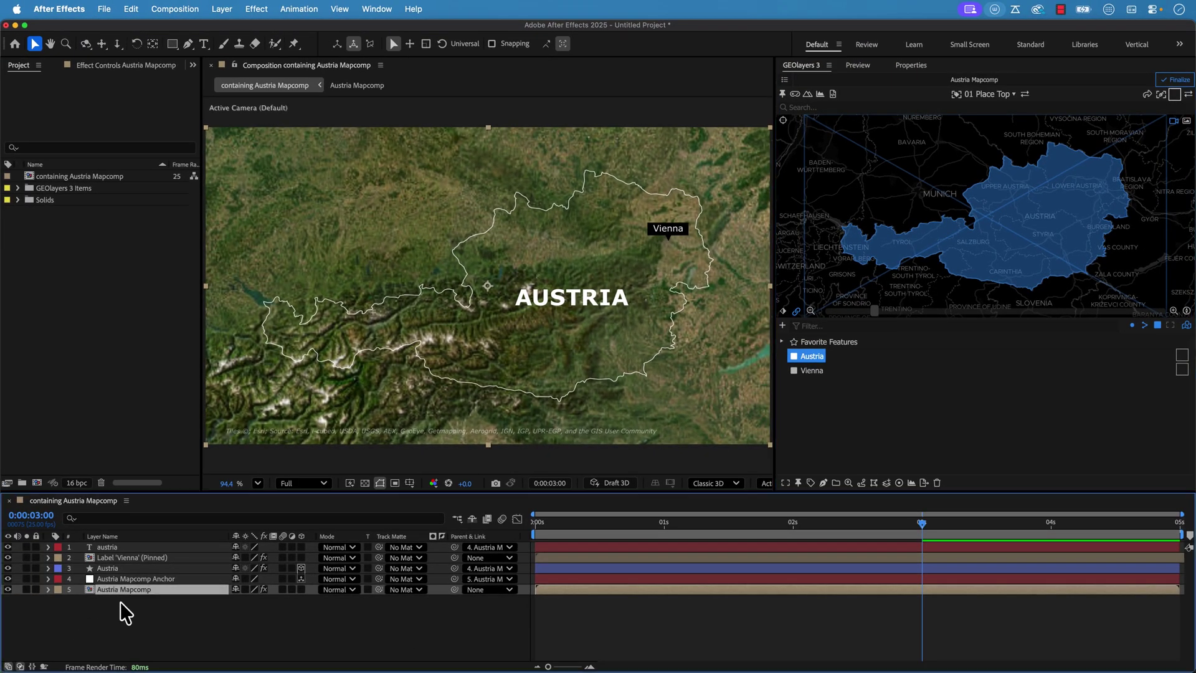
Step: Reveal the Austria Mapcomp layer's keyframes and scrub through the timeline to review the zoom-in
{"action": "key", "text": "u"}
{"action": "scroll", "coordinate": [691, 626], "scroll_direction": "down", "scroll_amount": 3}
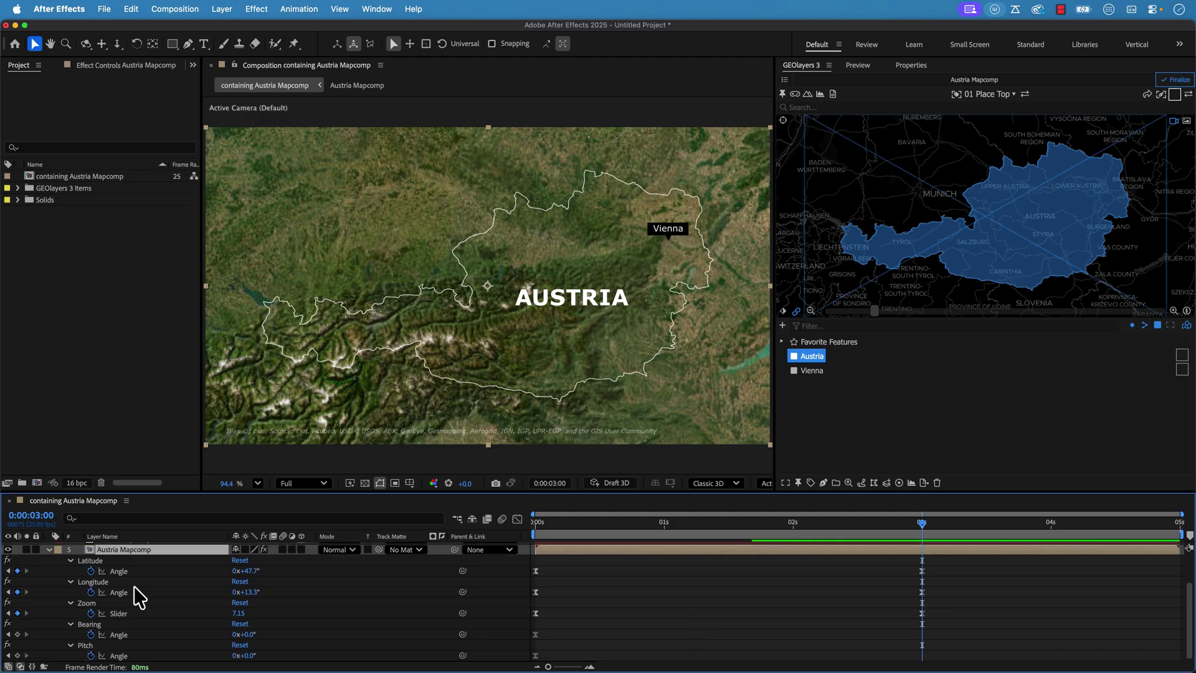
{"action": "left_click", "coordinate": [731, 597]}
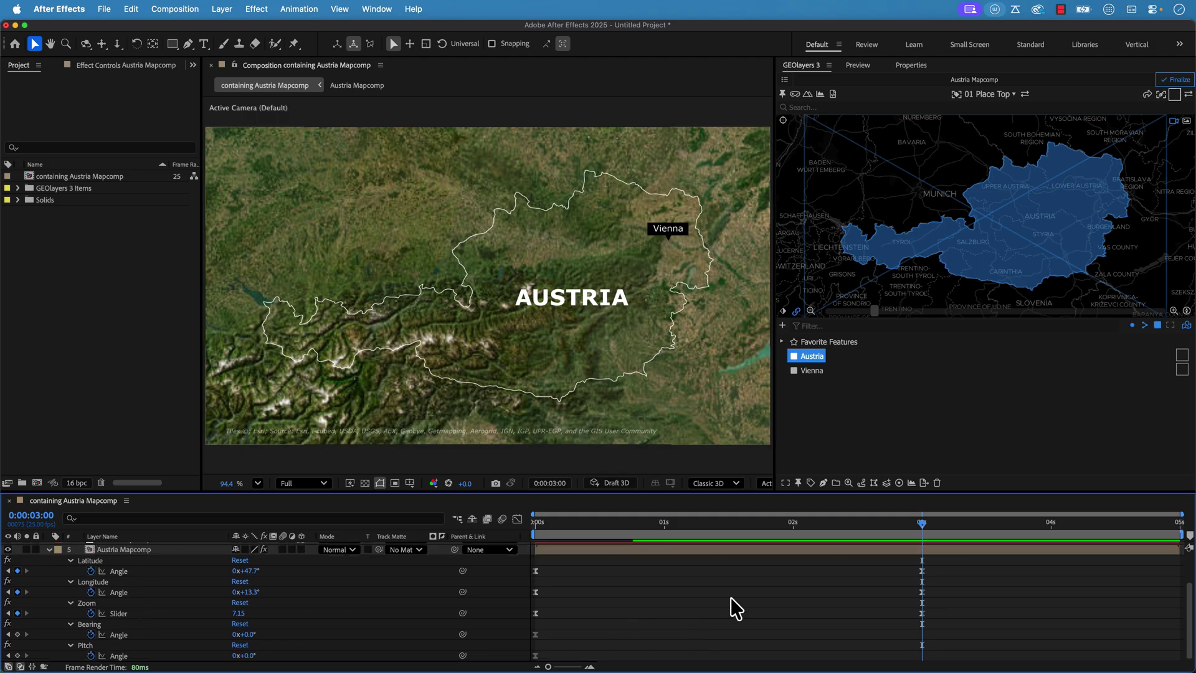
{"action": "left_click_drag", "start_coordinate": [675, 531], "coordinate": [920, 520]}
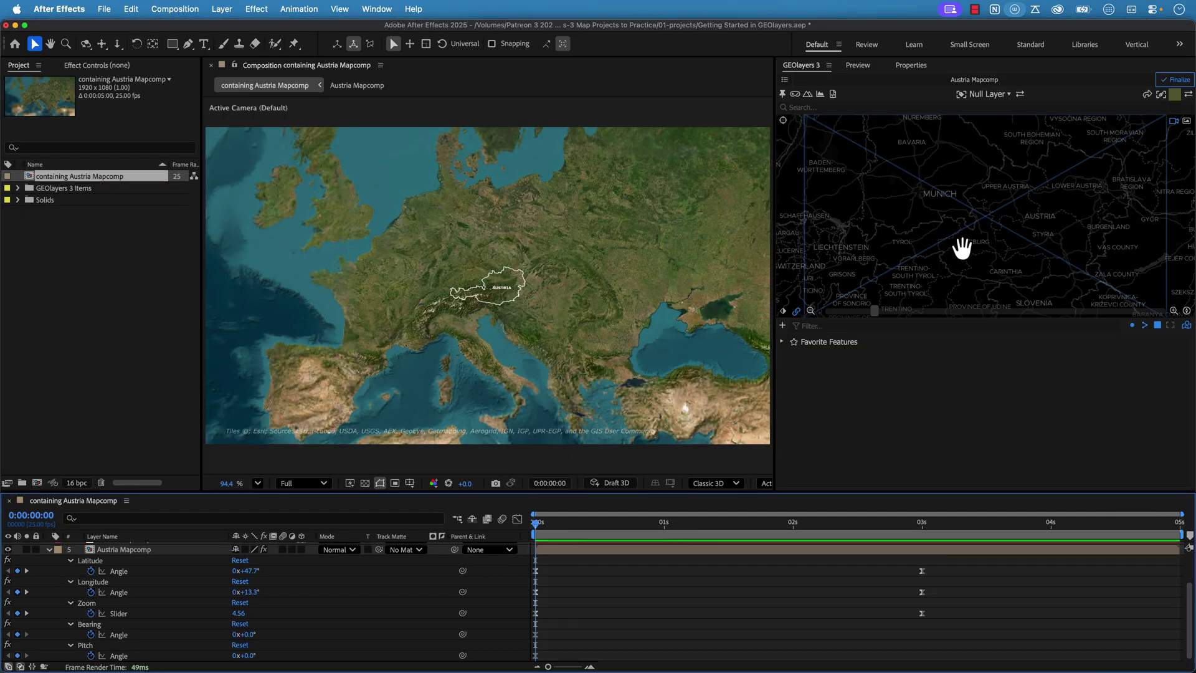
Step: Rotate and tilt the map at the first frame to bearing -23.2° and pitch 41.0°, and reset both to 0° at three seconds
{"action": "scroll", "coordinate": [991, 235], "scroll_direction": "down", "scroll_amount": 5}
{"action": "mouse_move", "coordinate": [991, 236]}
{"action": "left_mouse_down"}
{"action": "mouse_move", "coordinate": [979, 258]}
{"action": "mouse_move", "coordinate": [986, 239]}
{"action": "mouse_move", "coordinate": [972, 235]}
{"action": "left_mouse_up"}
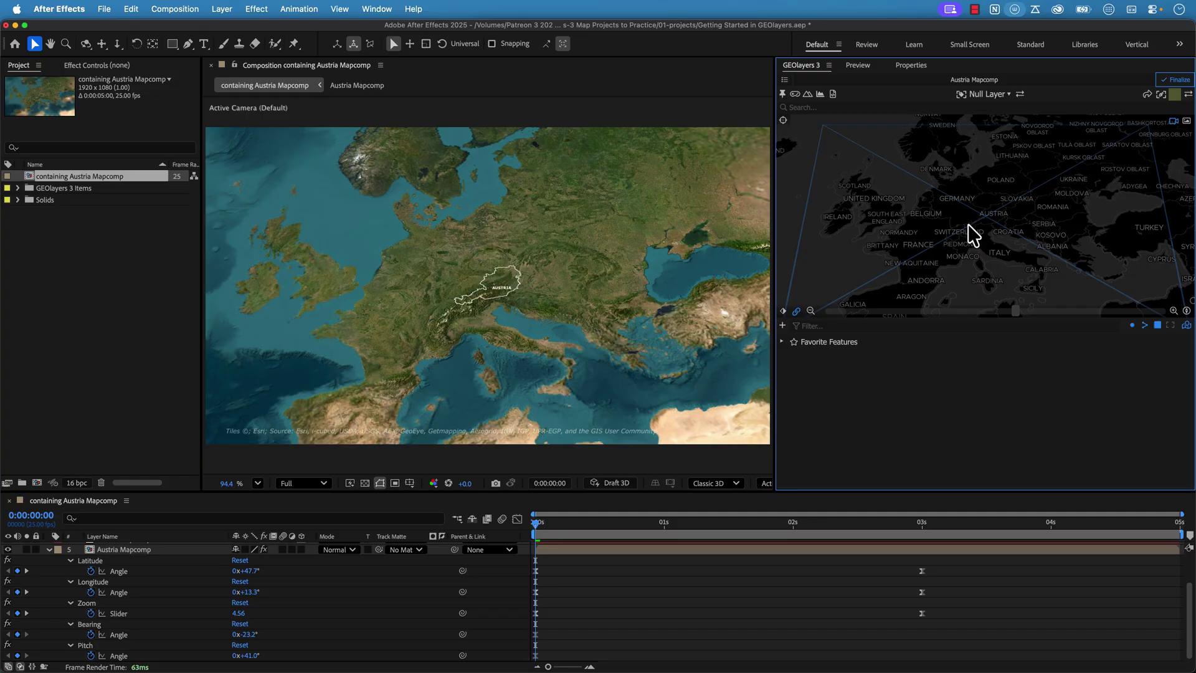
{"action": "key", "text": "space"}
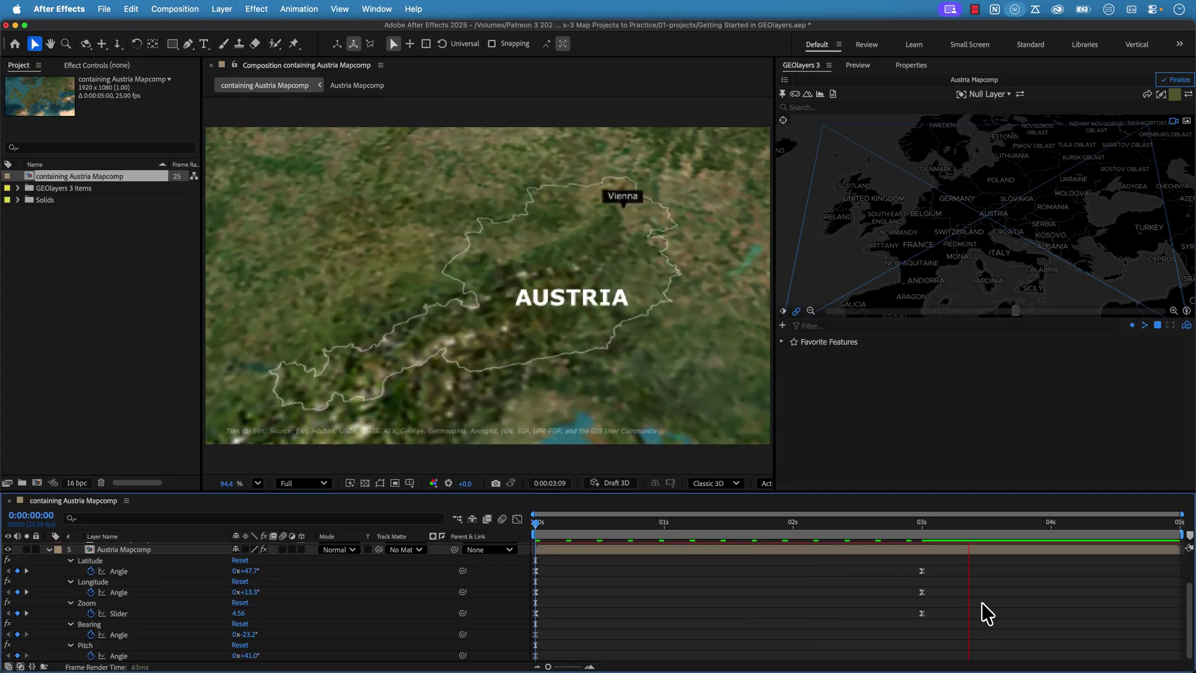
{"action": "left_click", "coordinate": [925, 525]}
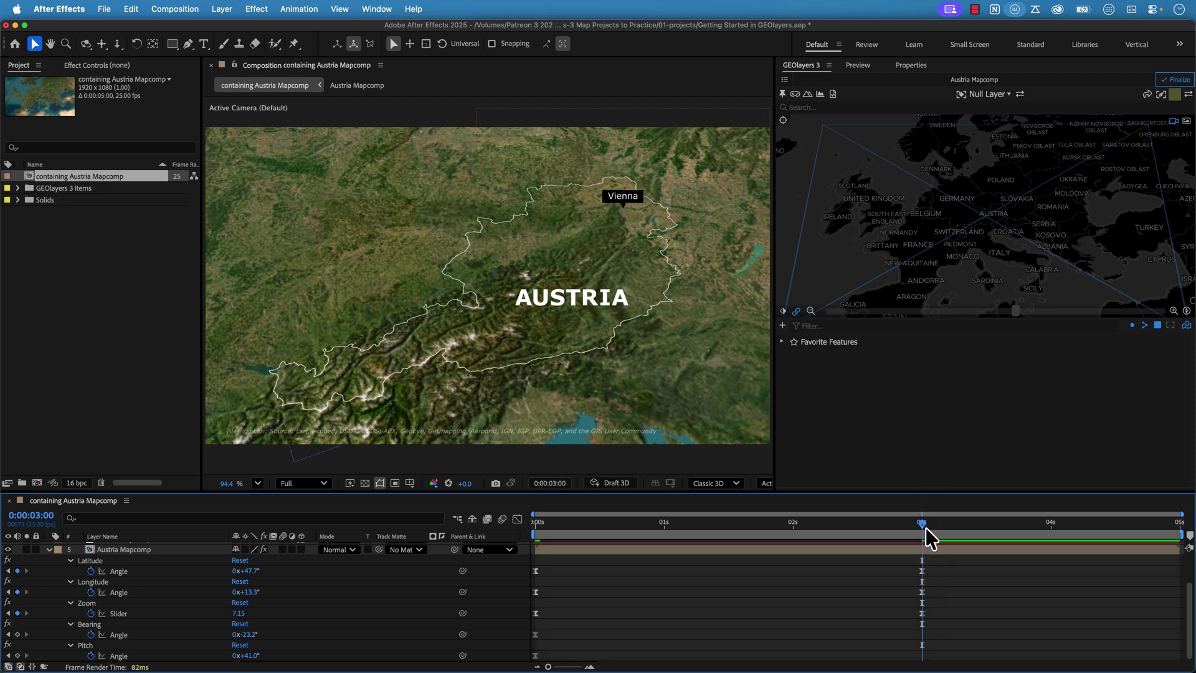
{"action": "left_click", "coordinate": [1187, 310]}
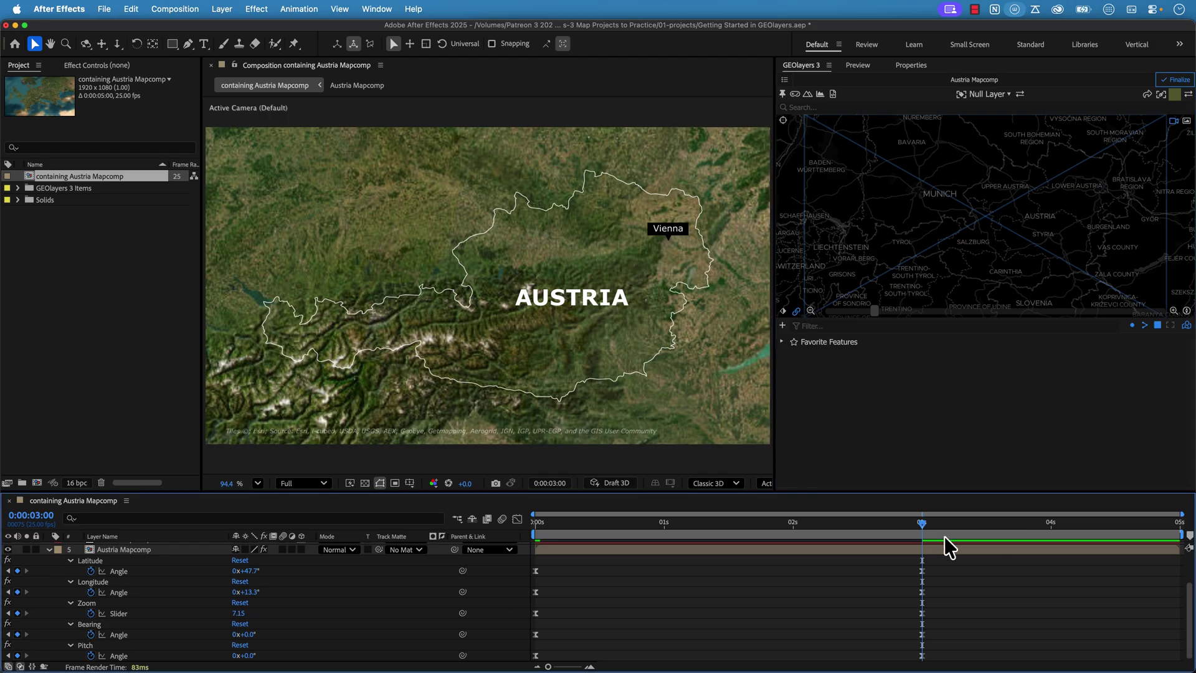
Step: Play the camera move from the start, and scrub around its first second to check the AUSTRIA text against the tilted map
{"action": "left_click_drag", "start_coordinate": [923, 524], "coordinate": [511, 582]}
{"action": "key", "text": "space"}
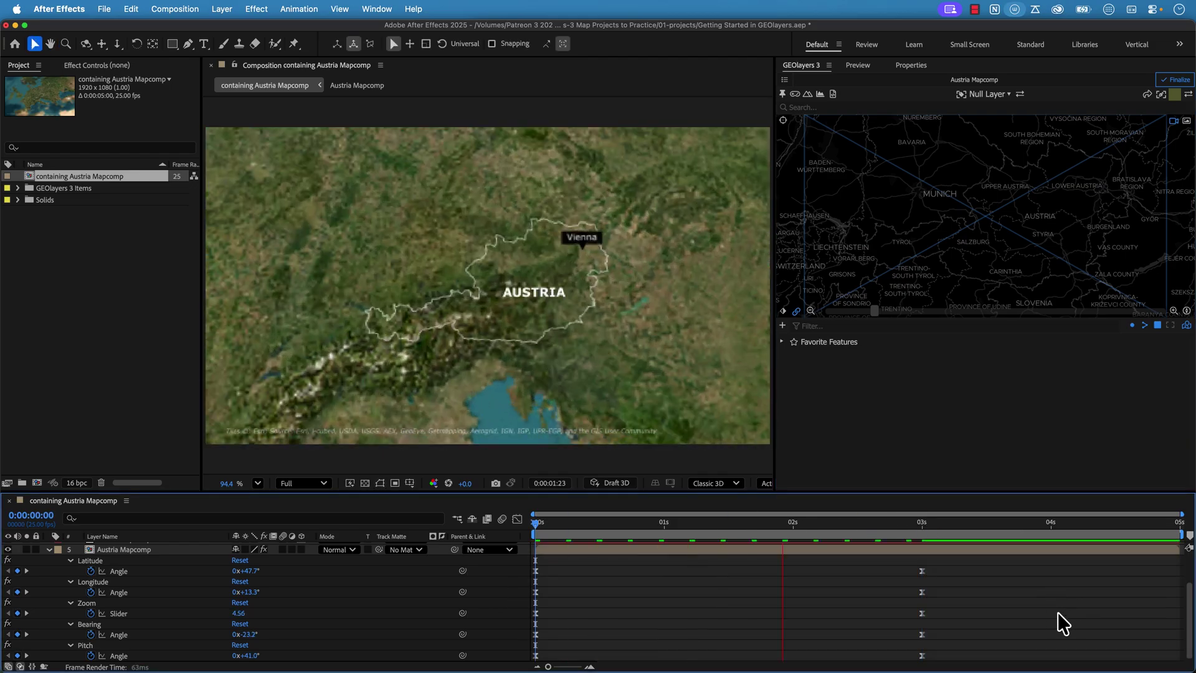
{"action": "key", "text": "space"}
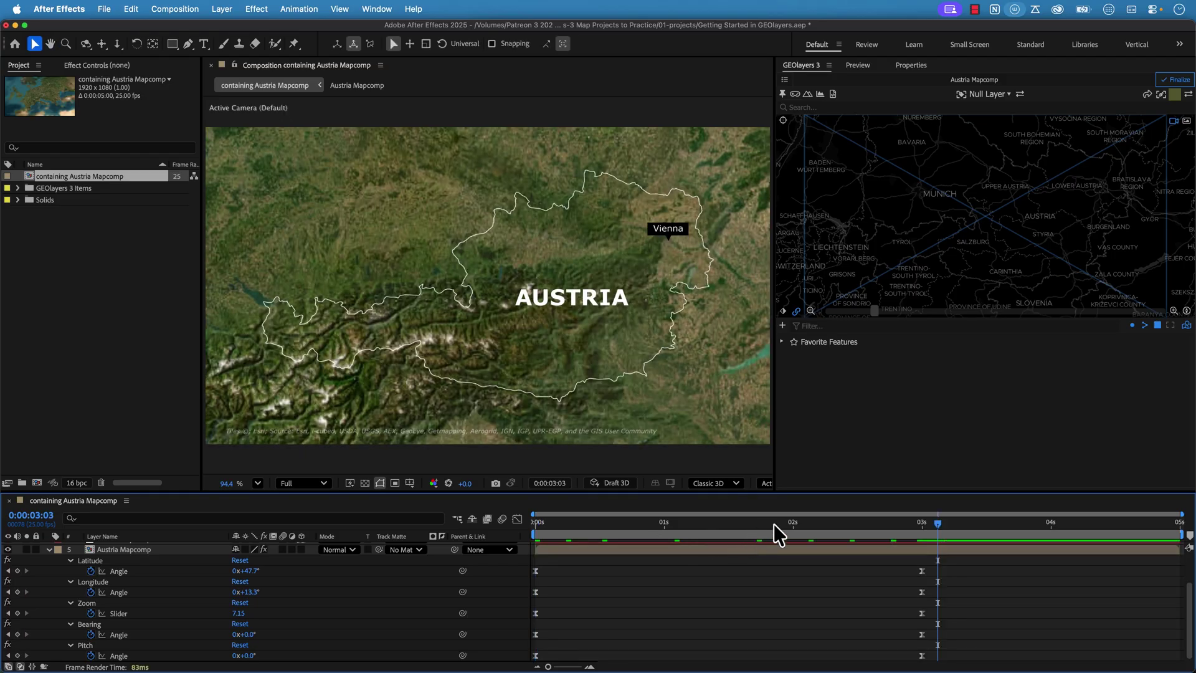
{"action": "left_click", "coordinate": [731, 524]}
{"action": "left_click_drag", "start_coordinate": [723, 528], "coordinate": [633, 525]}
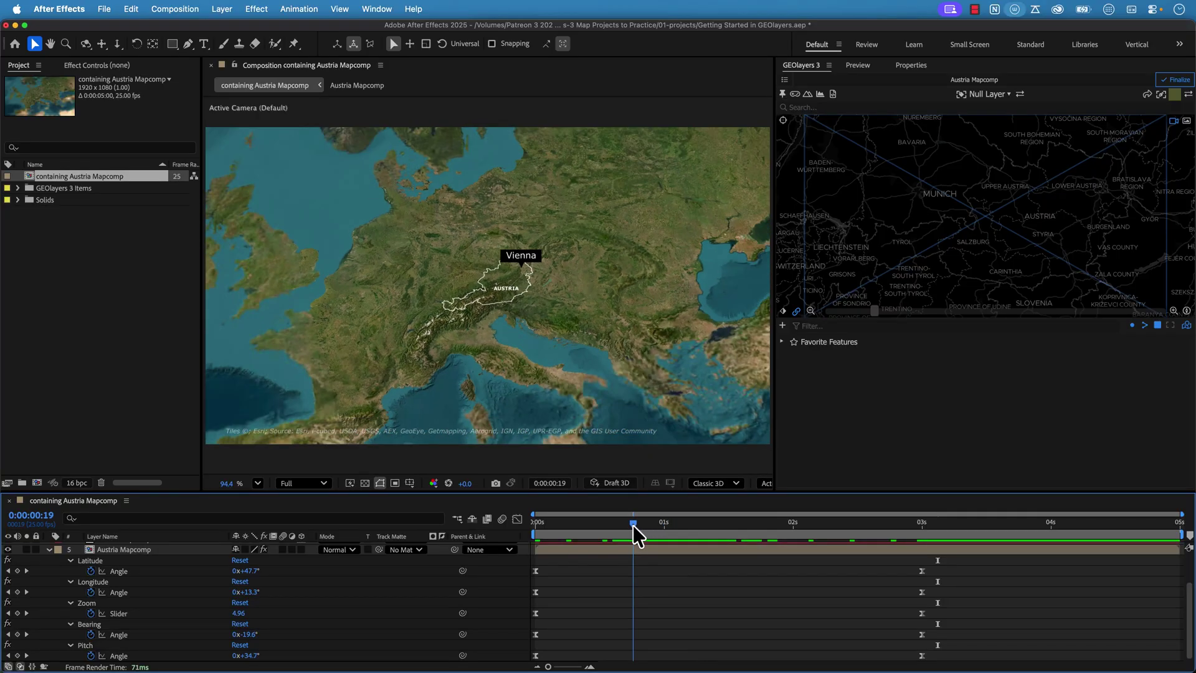
{"action": "left_click_drag", "start_coordinate": [686, 527], "coordinate": [645, 530]}
Step: Make the austria text layer 3D and scrub around the first second to check its alignment with the map
{"action": "scroll", "coordinate": [96, 590], "scroll_direction": "up", "scroll_amount": 2}
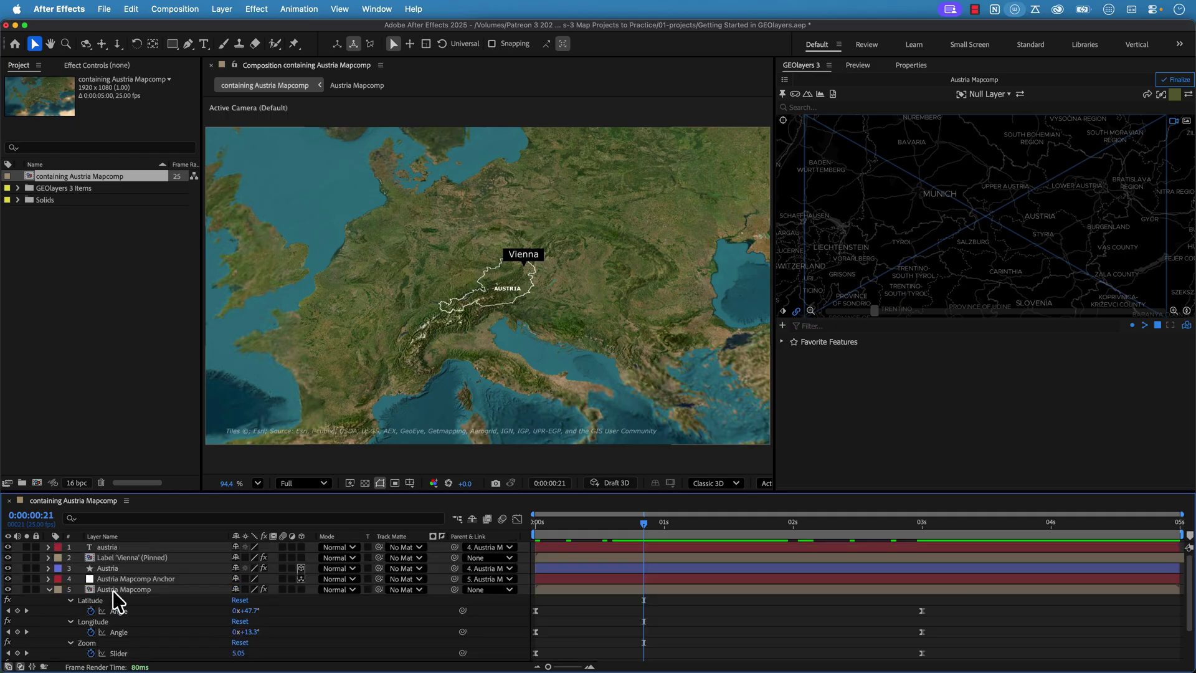
{"action": "left_click", "coordinate": [114, 548]}
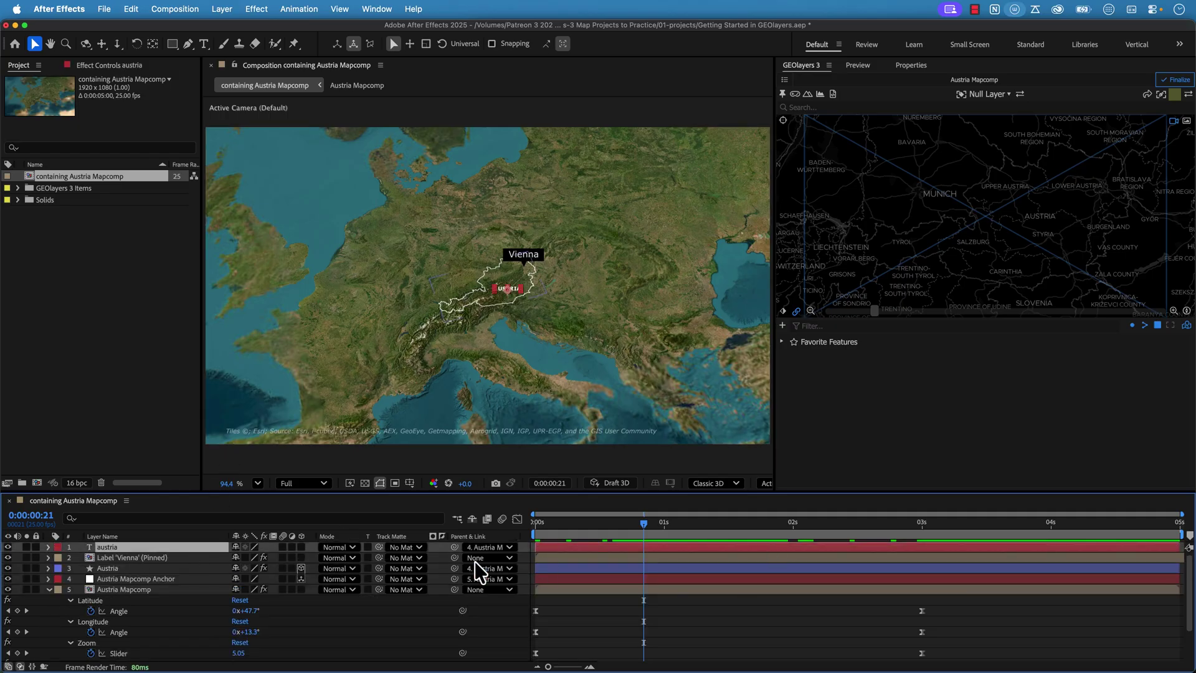
{"action": "left_click", "coordinate": [301, 547]}
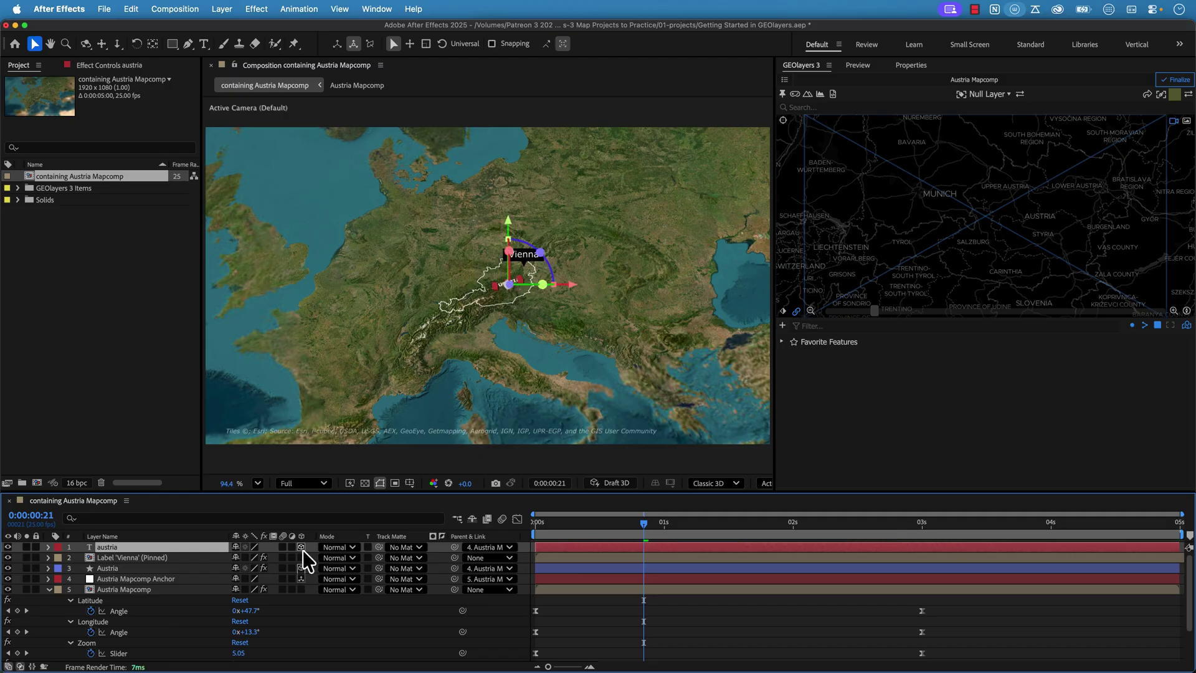
{"action": "left_click", "coordinate": [695, 609]}
{"action": "left_click_drag", "start_coordinate": [685, 524], "coordinate": [652, 528]}
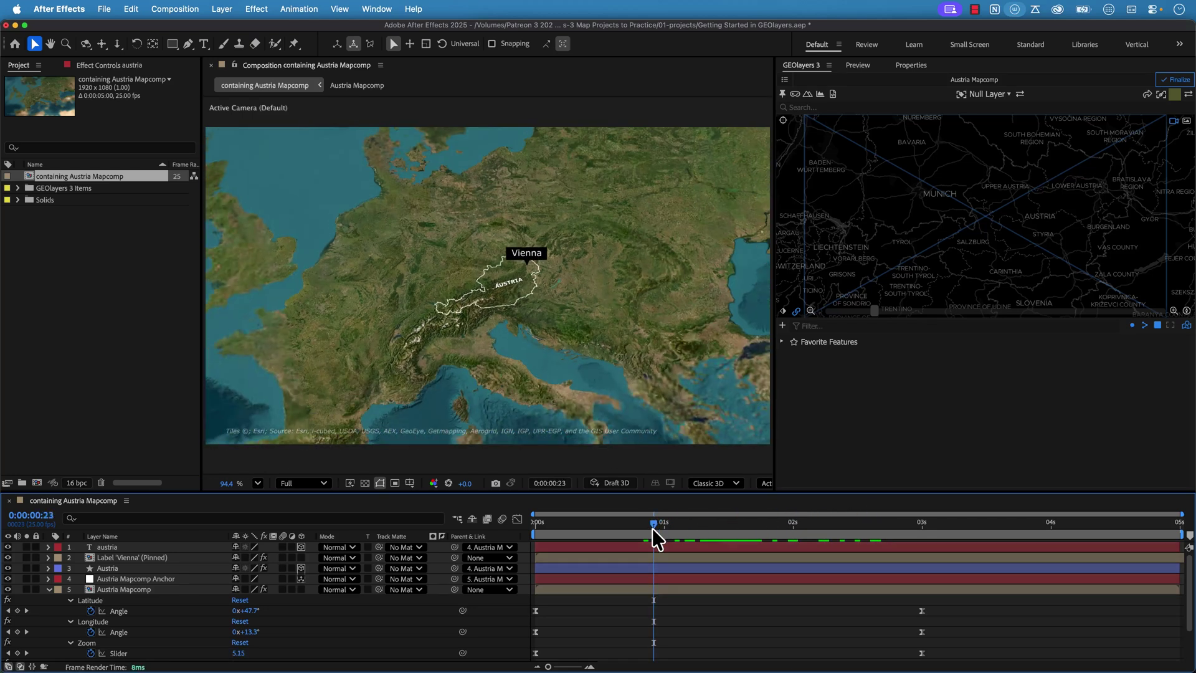
Step: Enable Scale with Map on the pinned Vienna label and scrub between one and two seconds to check its size
{"action": "left_click", "coordinate": [114, 558]}
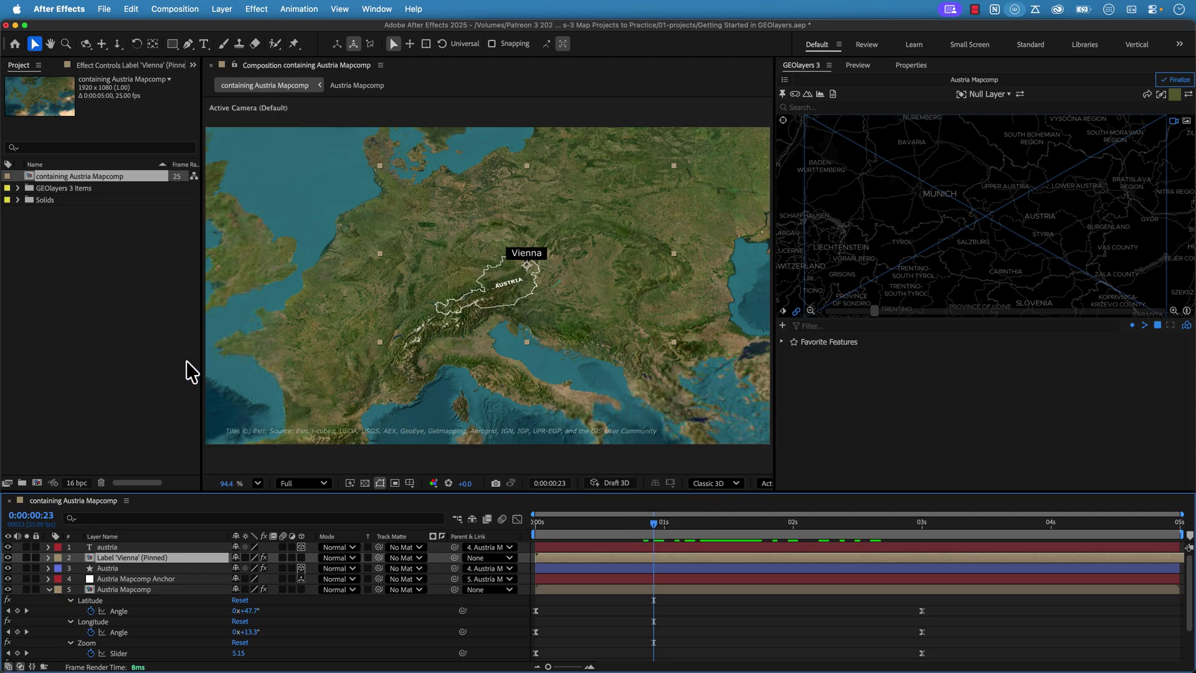
{"action": "left_click", "coordinate": [105, 66]}
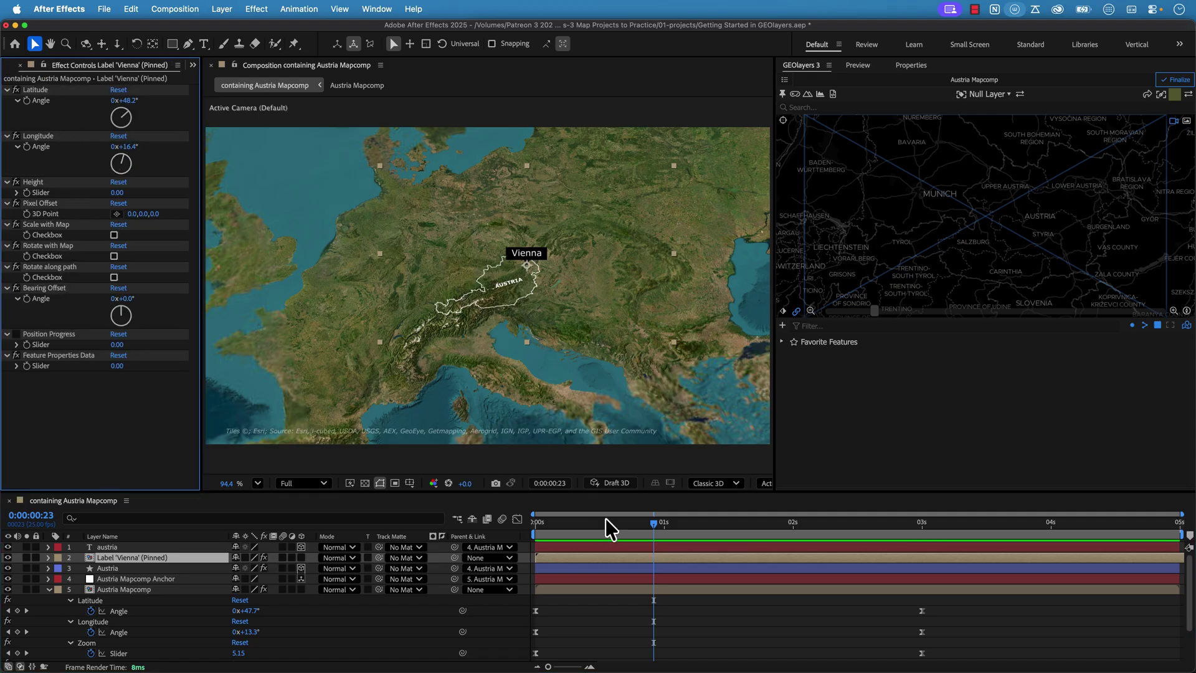
{"action": "left_click_drag", "start_coordinate": [667, 525], "coordinate": [741, 521]}
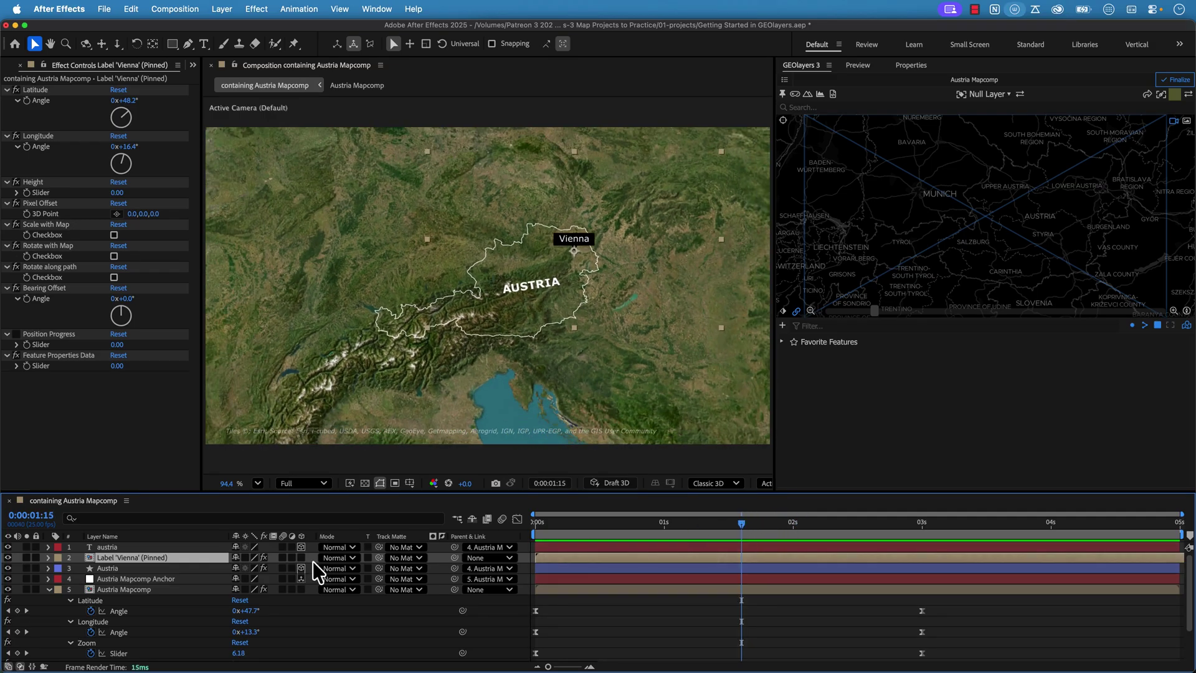
{"action": "left_click", "coordinate": [114, 235]}
{"action": "mouse_move", "coordinate": [706, 529]}
{"action": "left_mouse_down"}
{"action": "mouse_move", "coordinate": [610, 527]}
{"action": "mouse_move", "coordinate": [897, 520]}
{"action": "mouse_move", "coordinate": [701, 537]}
{"action": "mouse_move", "coordinate": [720, 534]}
{"action": "left_mouse_up"}
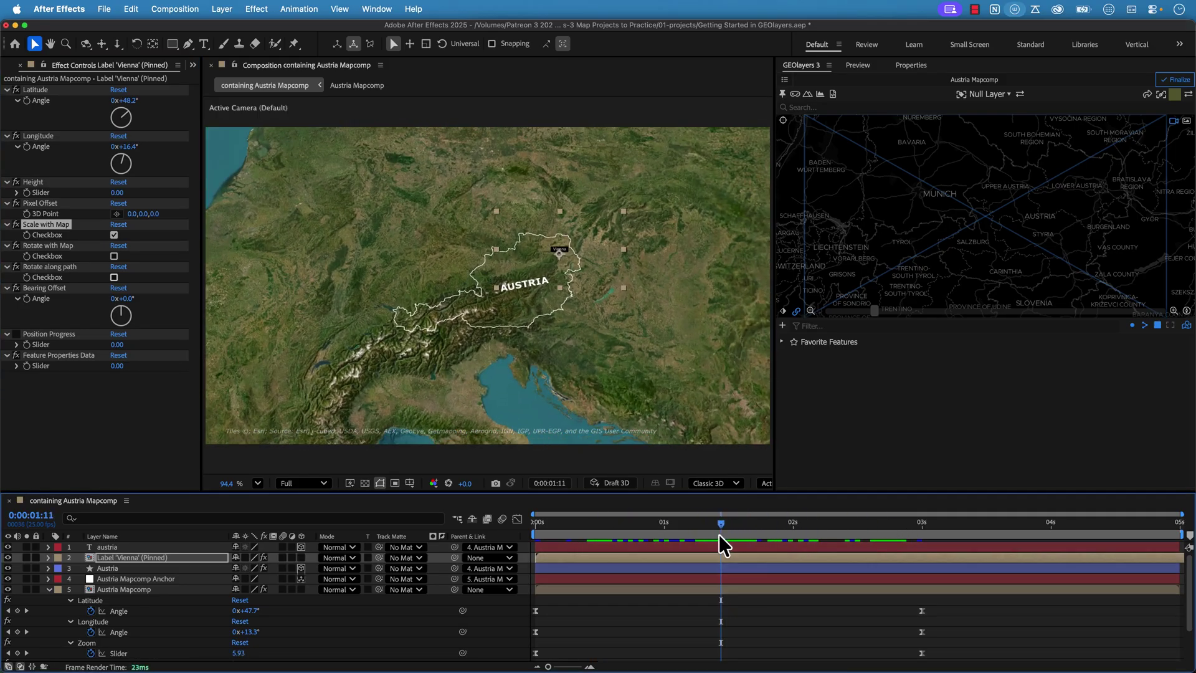
Step: Try making the Vienna label a 3D layer that rotates with the map, and scrub to check it
{"action": "left_click", "coordinate": [301, 558]}
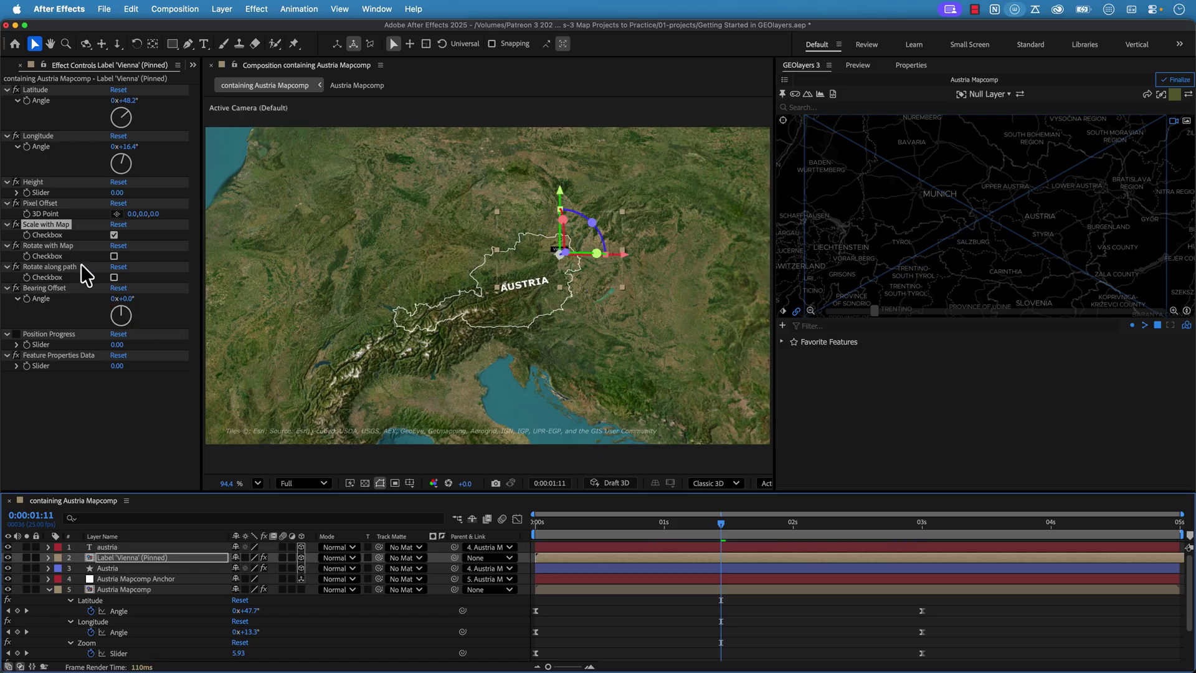
{"action": "left_click", "coordinate": [114, 256]}
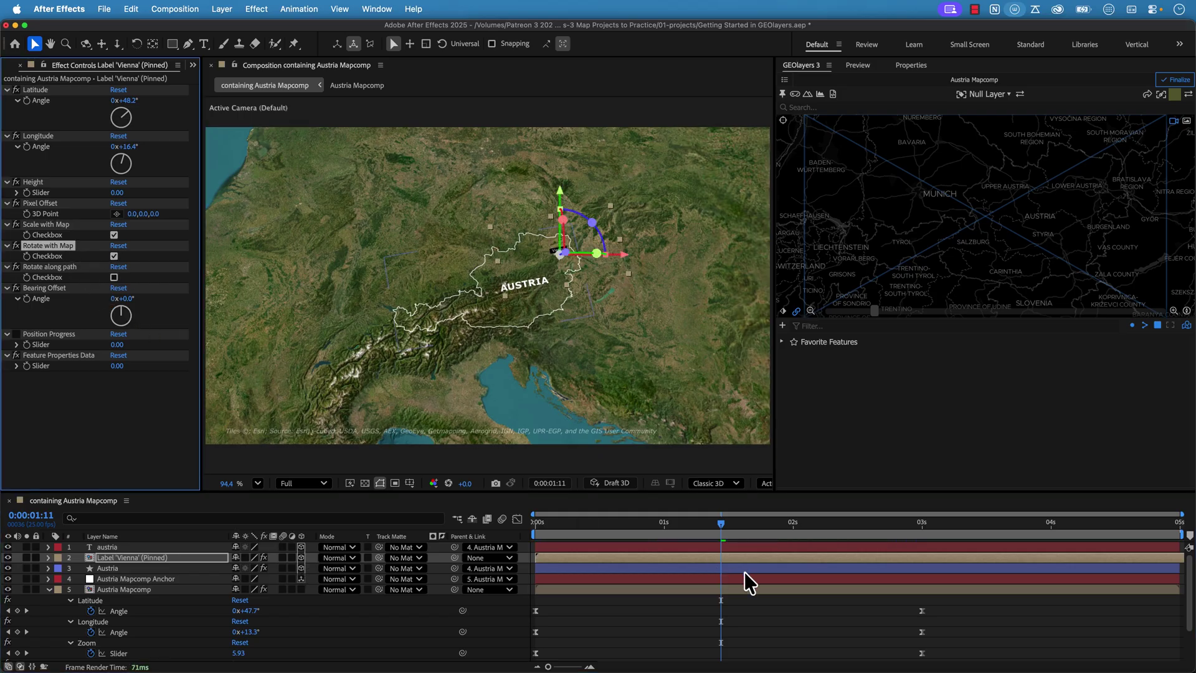
{"action": "left_click", "coordinate": [788, 608]}
{"action": "mouse_move", "coordinate": [739, 526]}
{"action": "left_mouse_down"}
{"action": "mouse_move", "coordinate": [791, 521]}
{"action": "mouse_move", "coordinate": [757, 521]}
{"action": "left_mouse_up"}
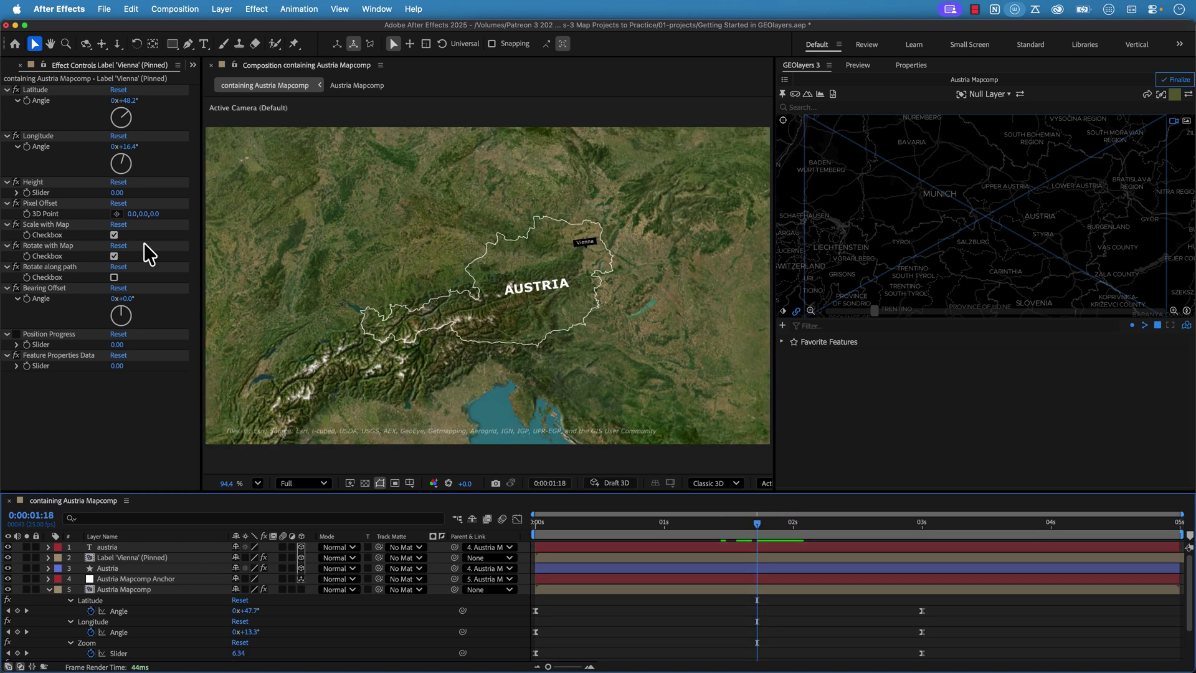
Step: Turn off Rotate with Map and the 3D option for the Vienna label, and scrub to check it
{"action": "left_click", "coordinate": [114, 256]}
{"action": "left_click", "coordinate": [301, 558]}
{"action": "left_click", "coordinate": [816, 622]}
{"action": "mouse_move", "coordinate": [756, 524]}
{"action": "left_mouse_down"}
{"action": "mouse_move", "coordinate": [708, 526]}
{"action": "mouse_move", "coordinate": [777, 525]}
{"action": "left_mouse_up"}
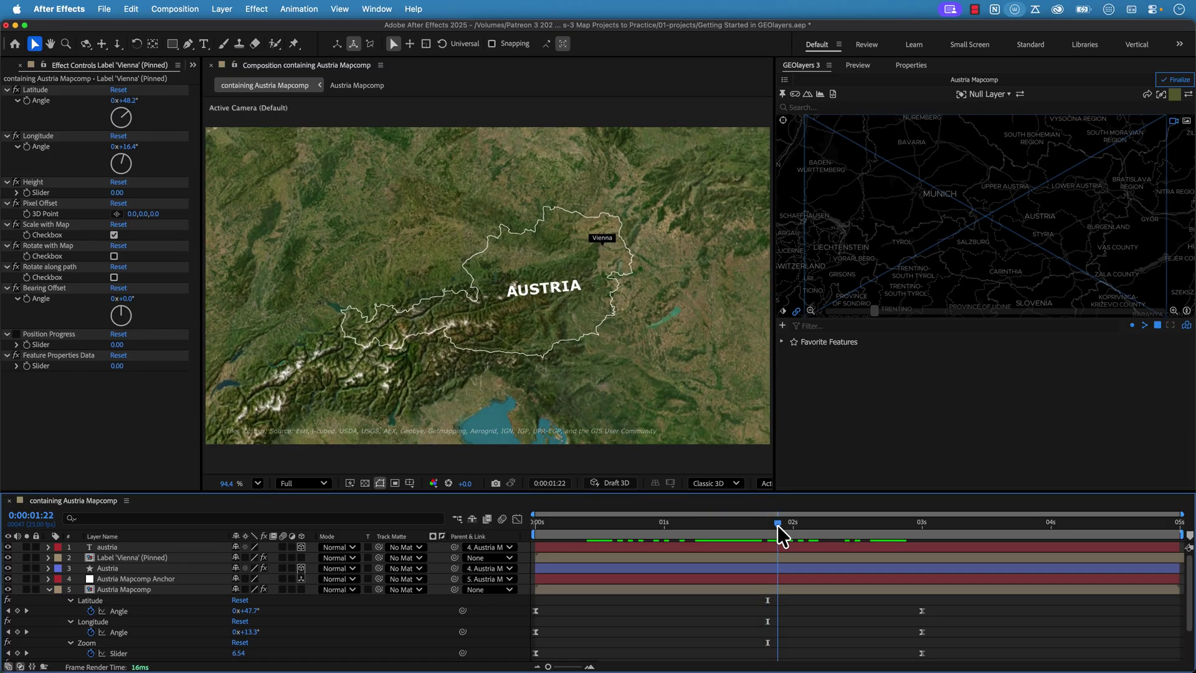
Step: Trim the start of the Vienna label layer to 0:00:01:22 and scrub across that point to check when it appears
{"action": "left_click", "coordinate": [129, 556]}
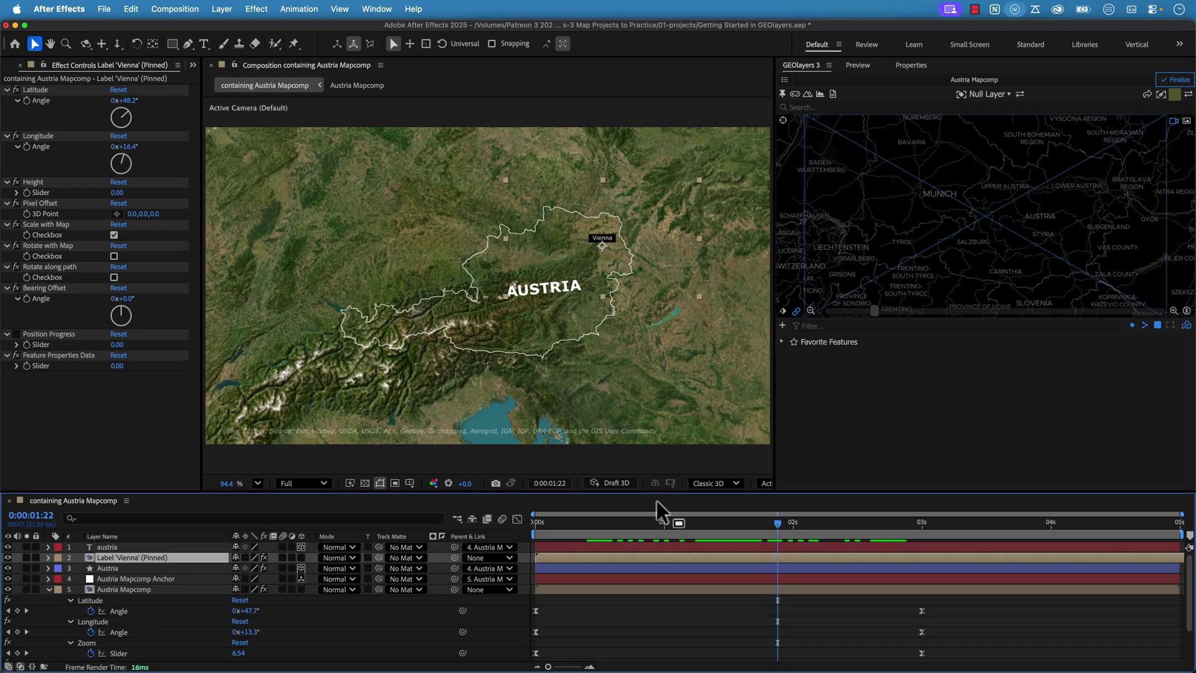
{"action": "key", "text": "alt+bracketleft"}
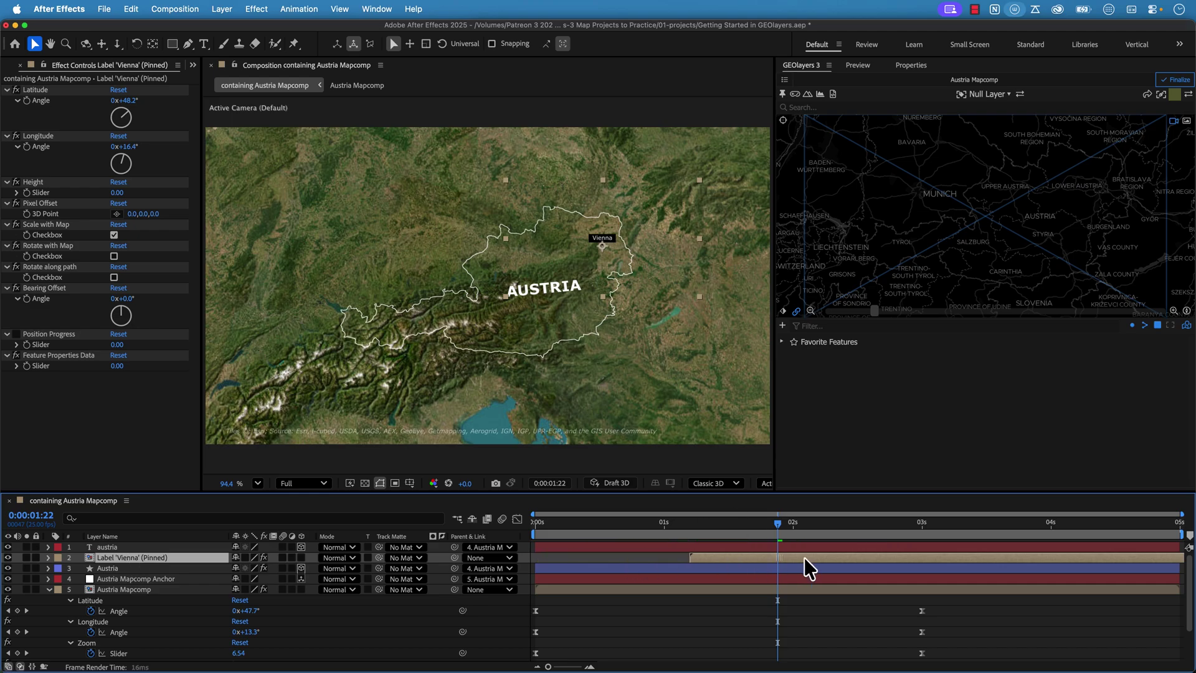
{"action": "left_click_drag", "start_coordinate": [801, 522], "coordinate": [607, 541]}
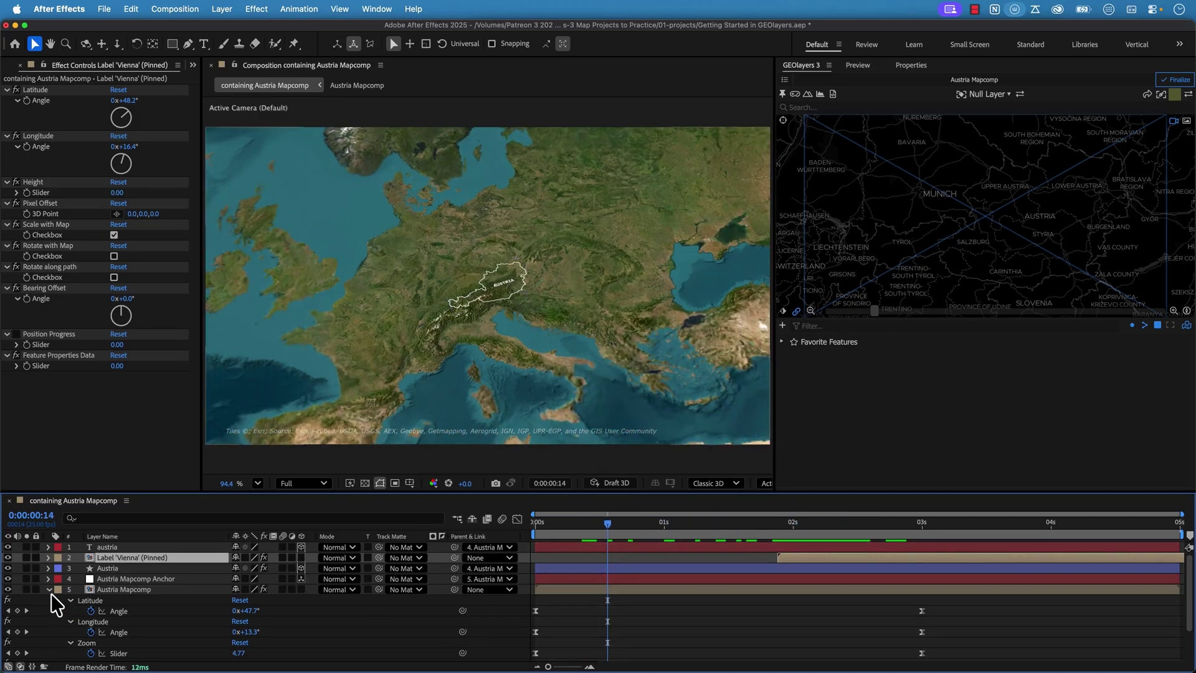
{"action": "left_click_drag", "start_coordinate": [657, 528], "coordinate": [784, 525]}
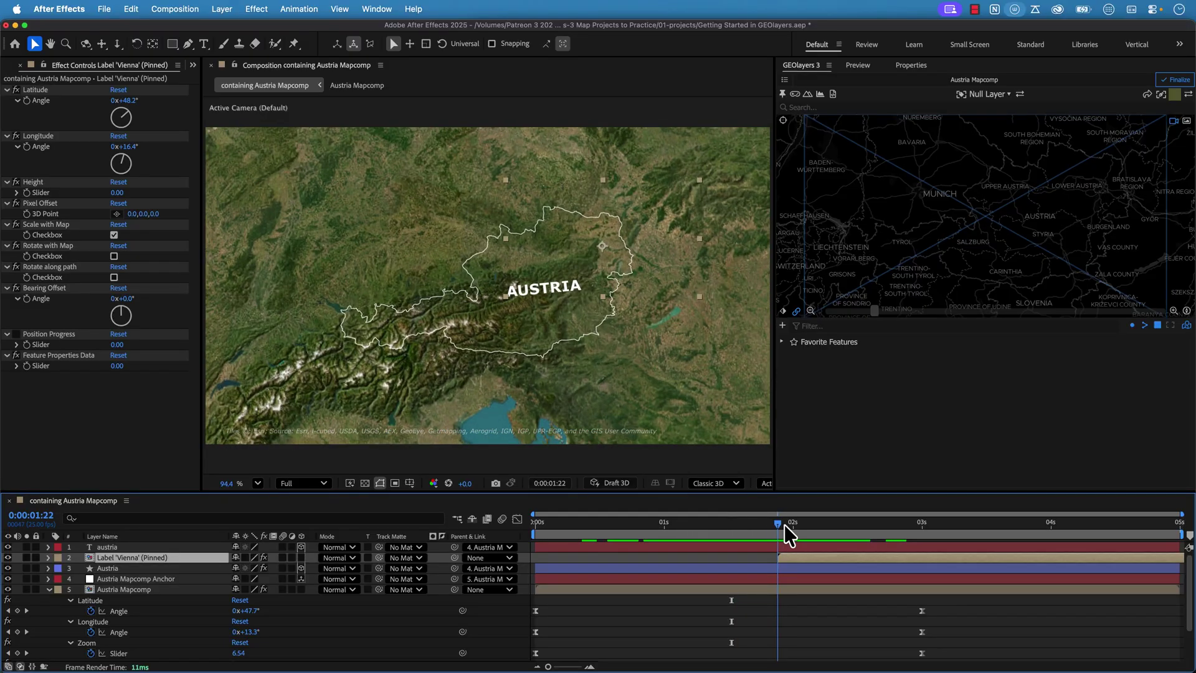
Step: Trim the austria text layer's start to 0:00:01:22 and keyframe its opacity from 0% there to 100% about 18 frames on
{"action": "left_click", "coordinate": [122, 547]}
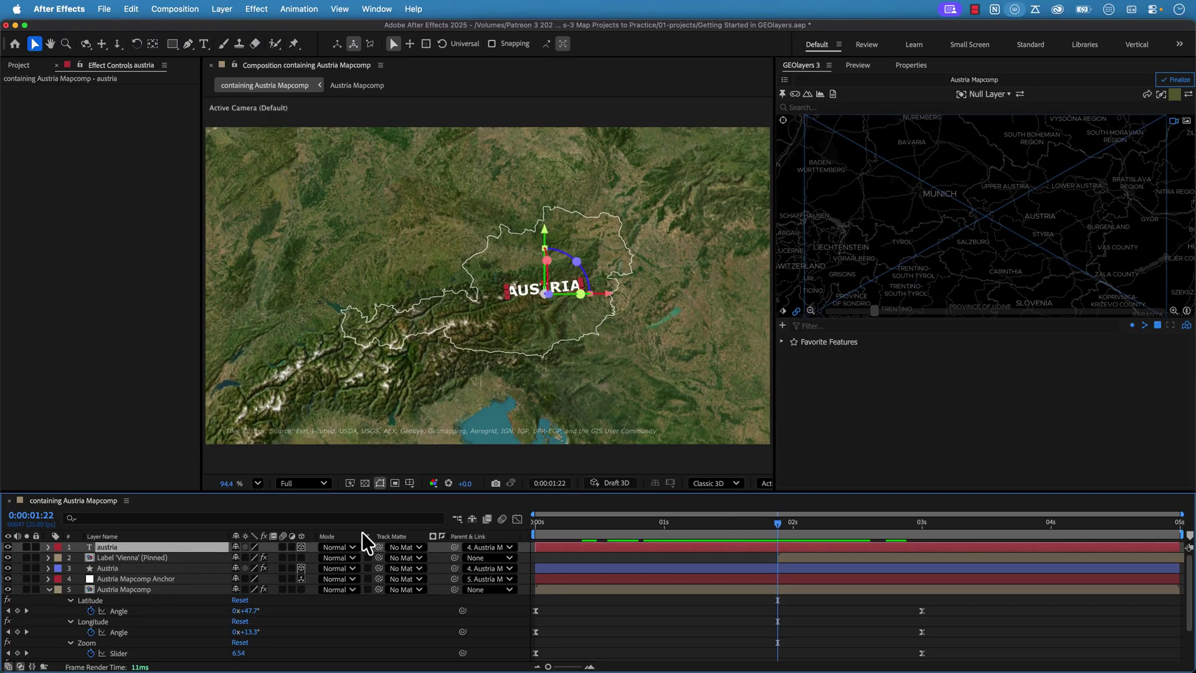
{"action": "left_click_drag", "start_coordinate": [535, 546], "coordinate": [779, 546]}
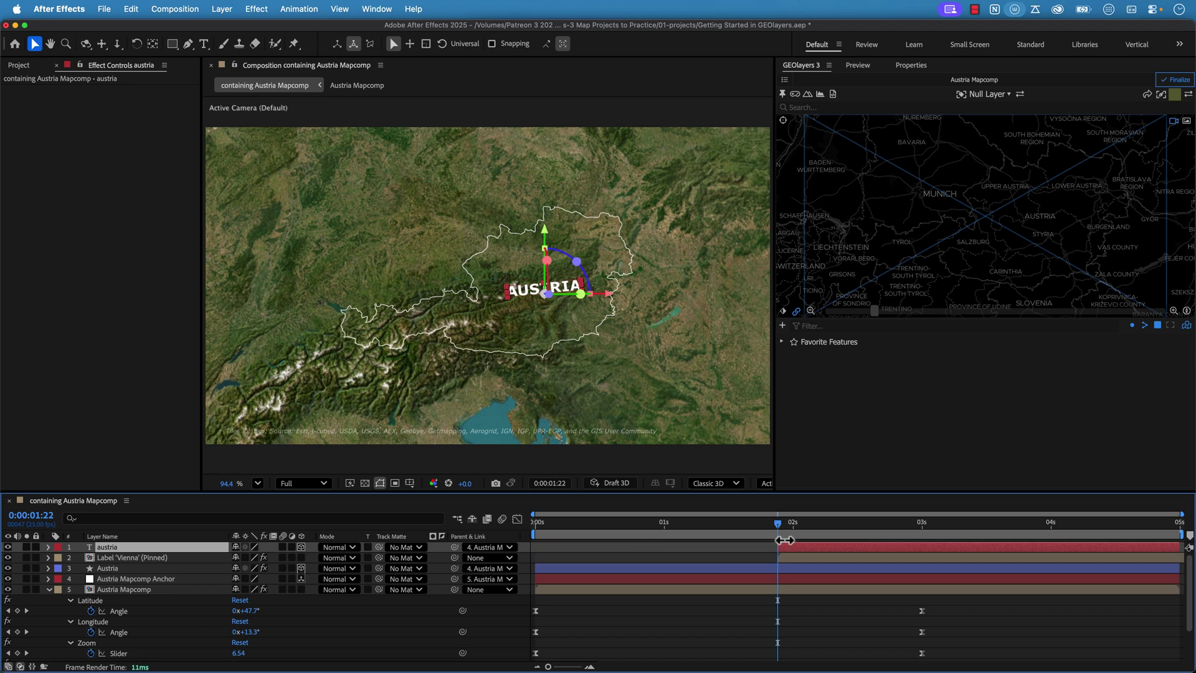
{"action": "key", "text": "t"}
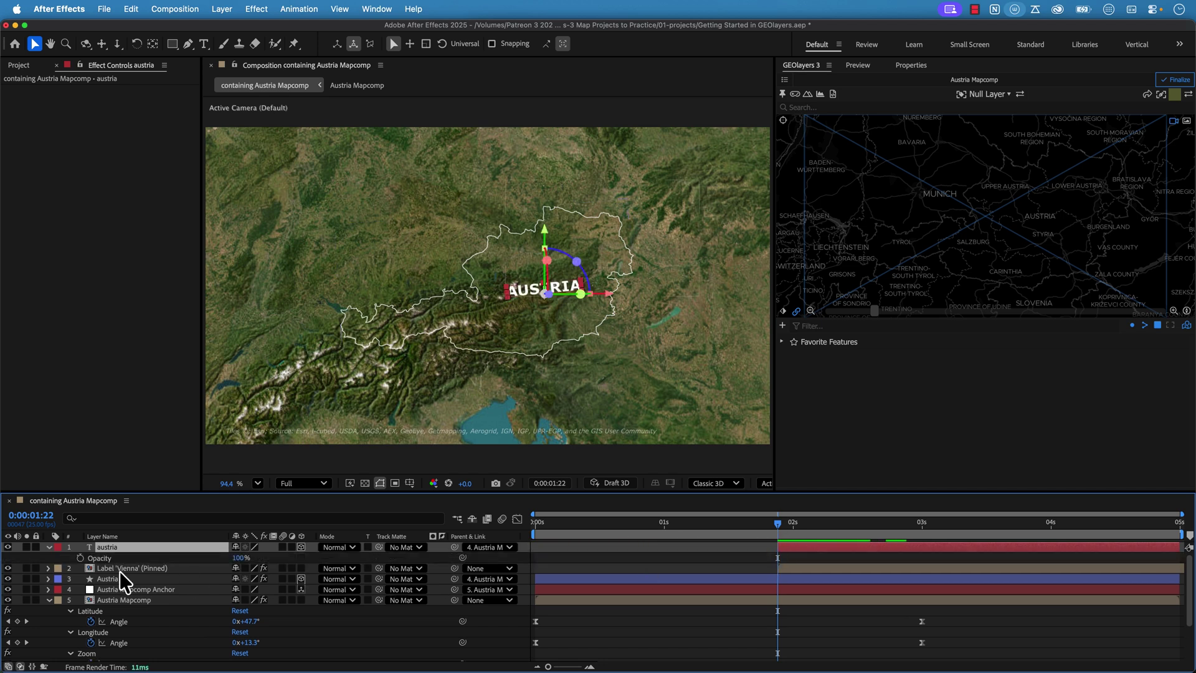
{"action": "left_click", "coordinate": [81, 558]}
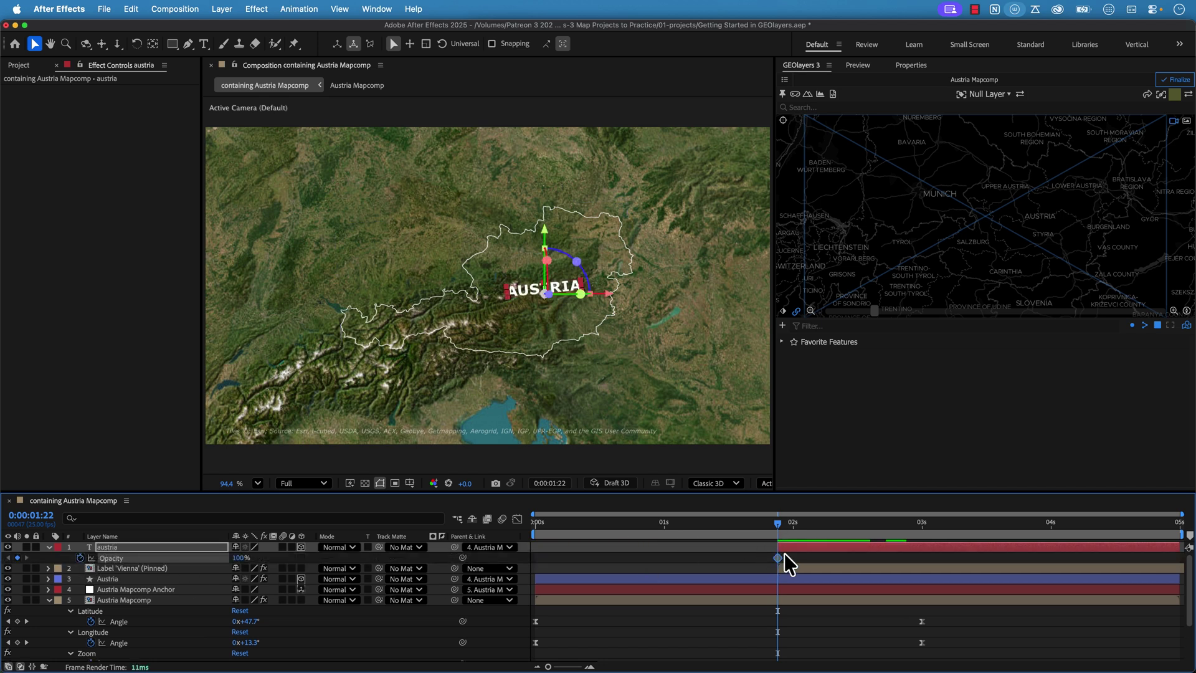
{"action": "left_click_drag", "start_coordinate": [777, 557], "coordinate": [870, 557]}
{"action": "left_click_drag", "start_coordinate": [243, 558], "coordinate": [50, 592]}
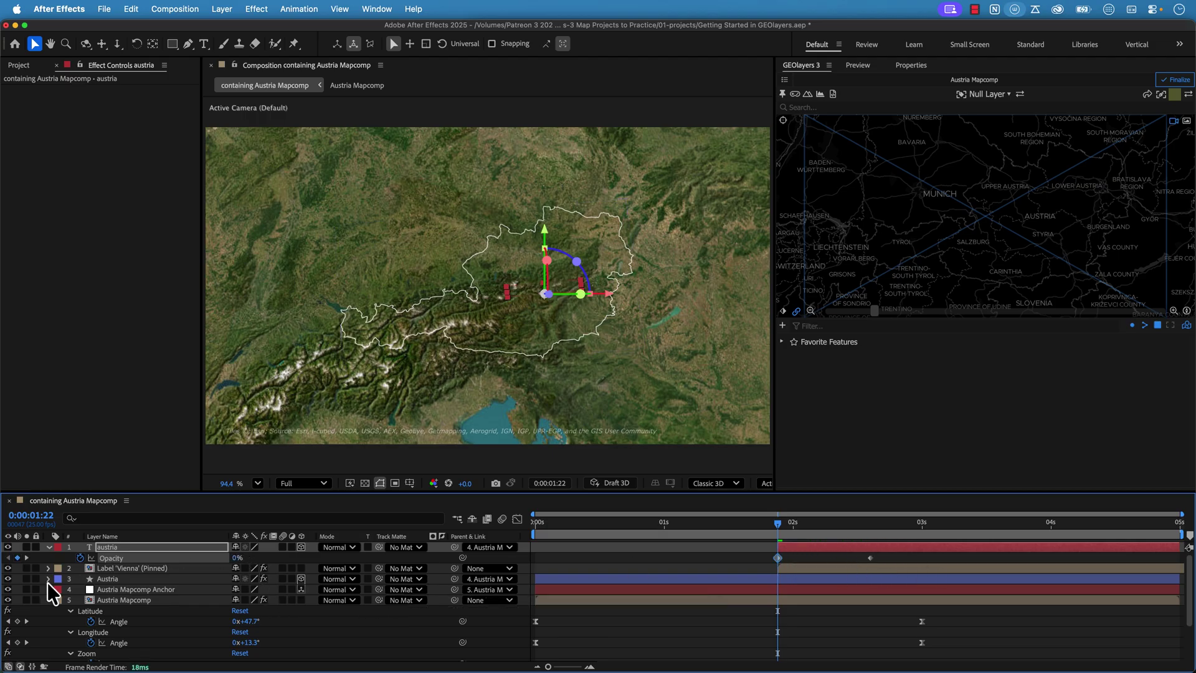
{"action": "key", "text": "space"}
{"action": "key", "text": "space"}
{"action": "left_click_drag", "start_coordinate": [875, 529], "coordinate": [805, 536]}
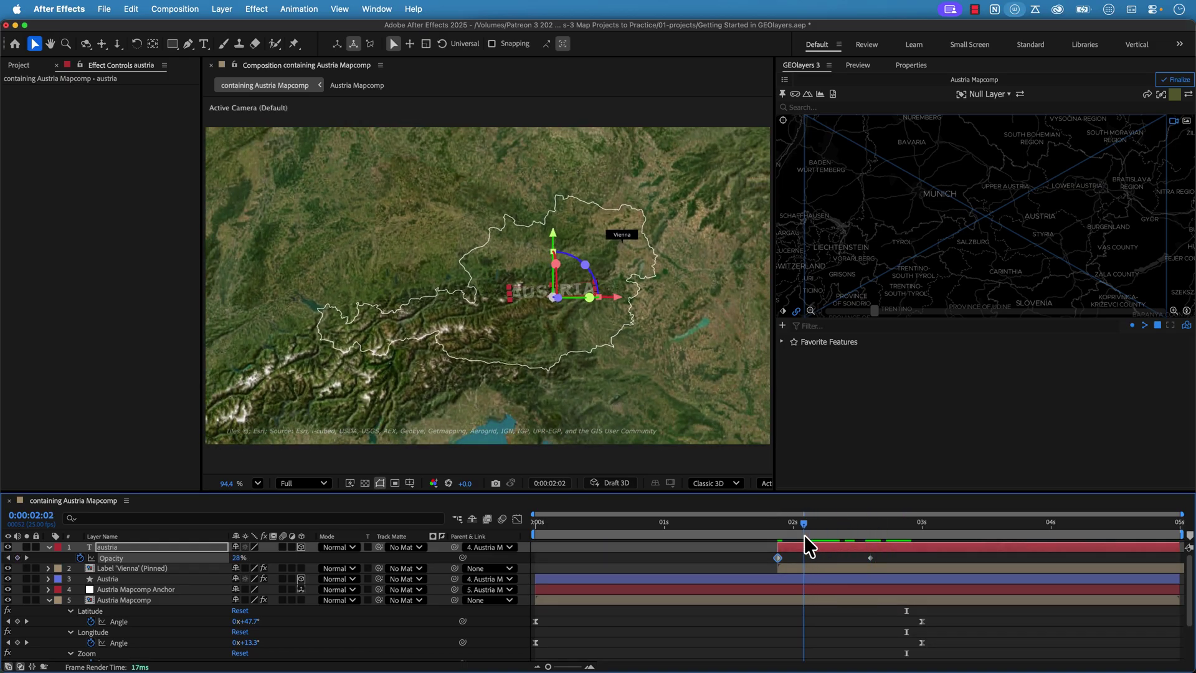
Step: Trim the Austria outline layer's start to 0:00:01:22 and copy the text layer's opacity keyframes onto it
{"action": "left_click", "coordinate": [104, 578]}
{"action": "left_click", "coordinate": [109, 557]}
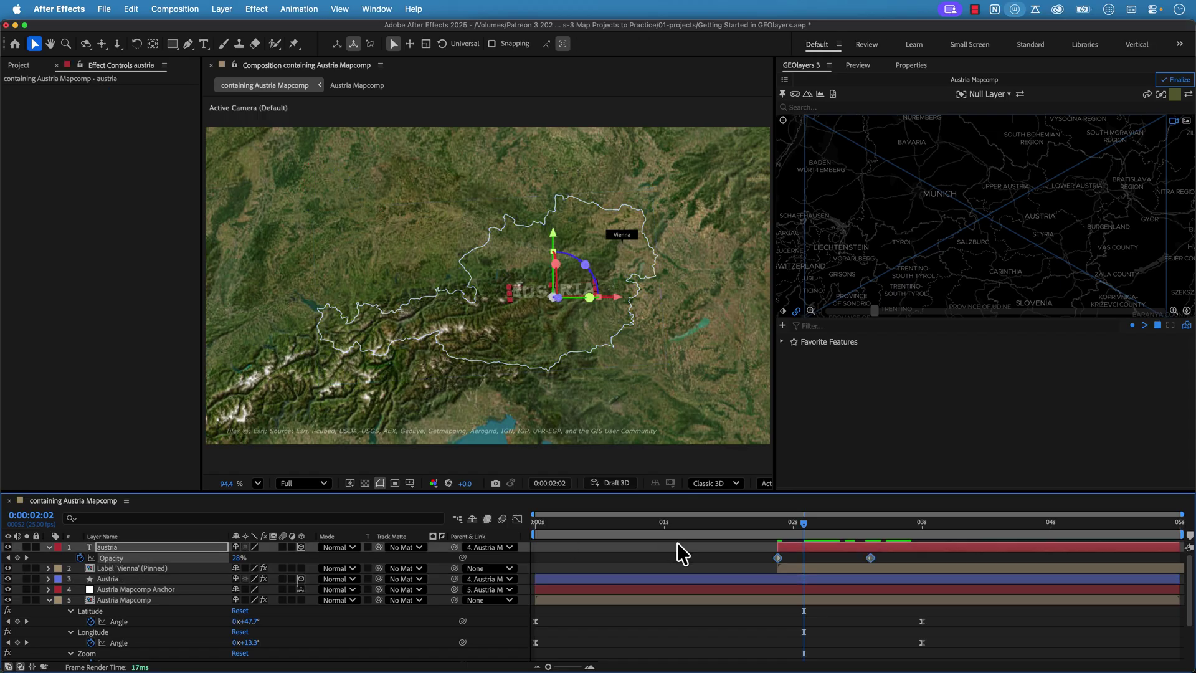
{"action": "left_click_drag", "start_coordinate": [810, 523], "coordinate": [777, 525]}
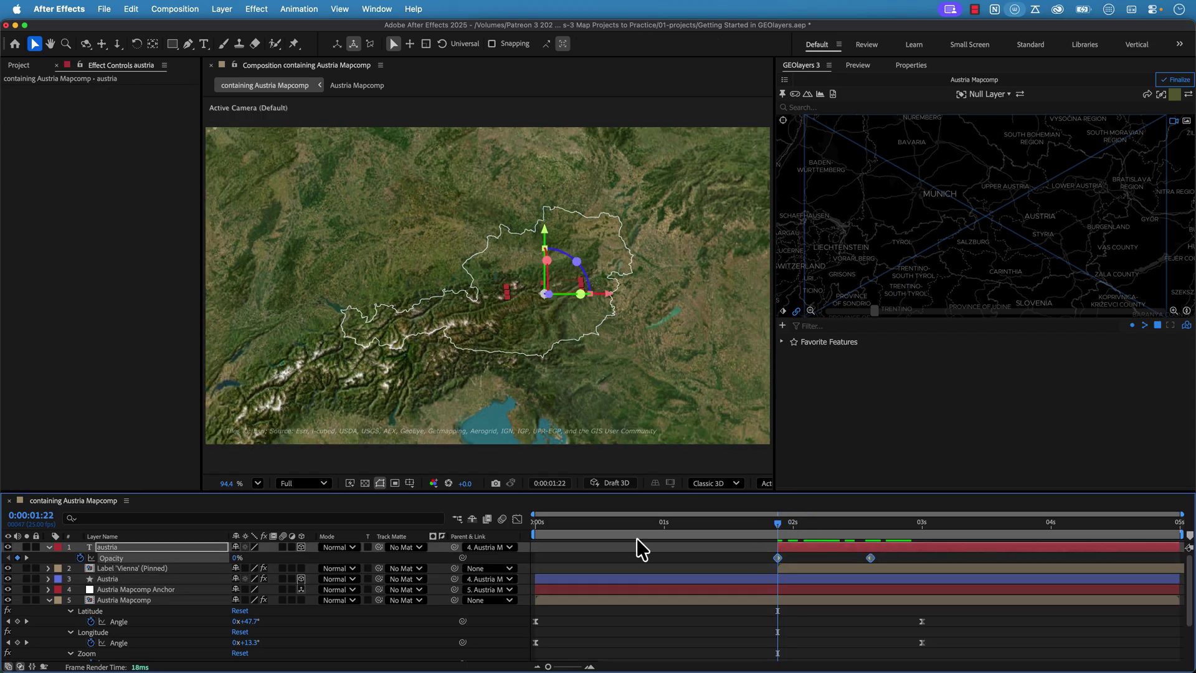
{"action": "left_click", "coordinate": [110, 578]}
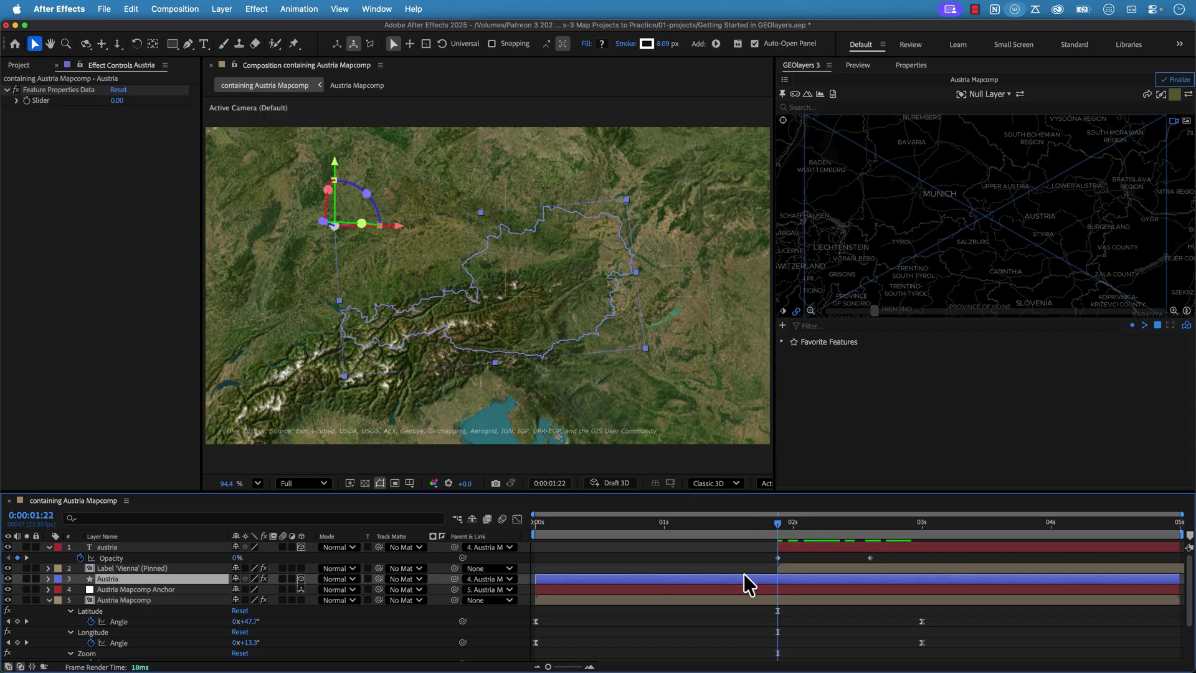
{"action": "key", "text": "Return"}
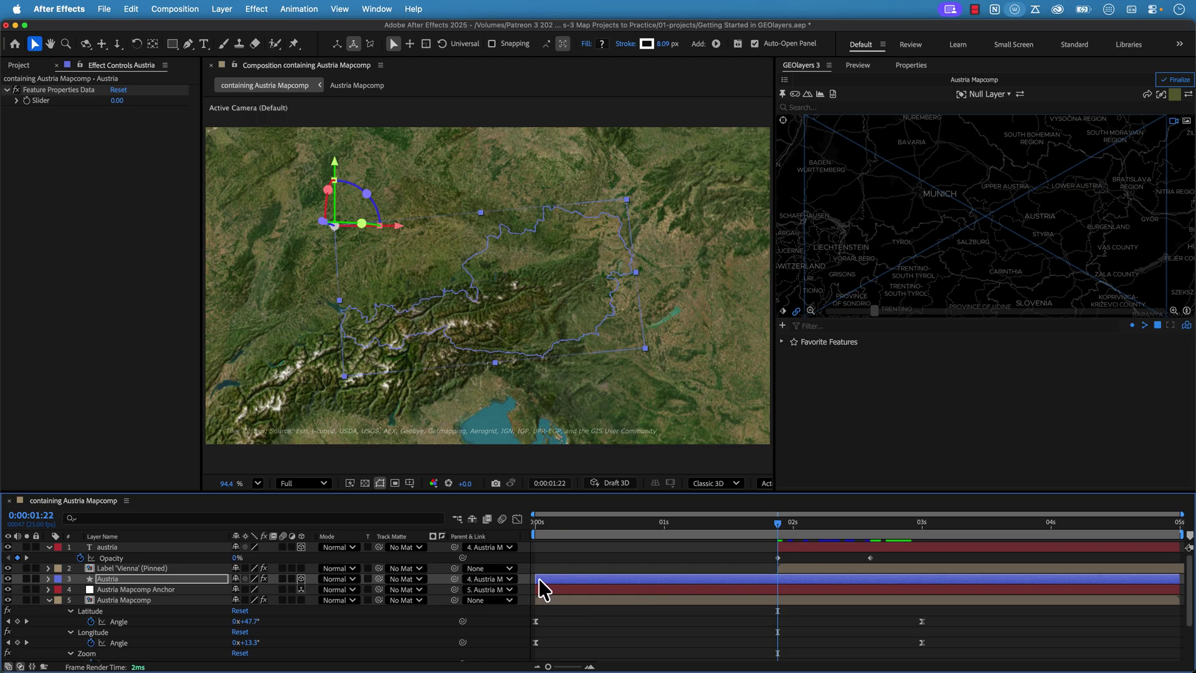
{"action": "left_click_drag", "start_coordinate": [540, 578], "coordinate": [770, 575]}
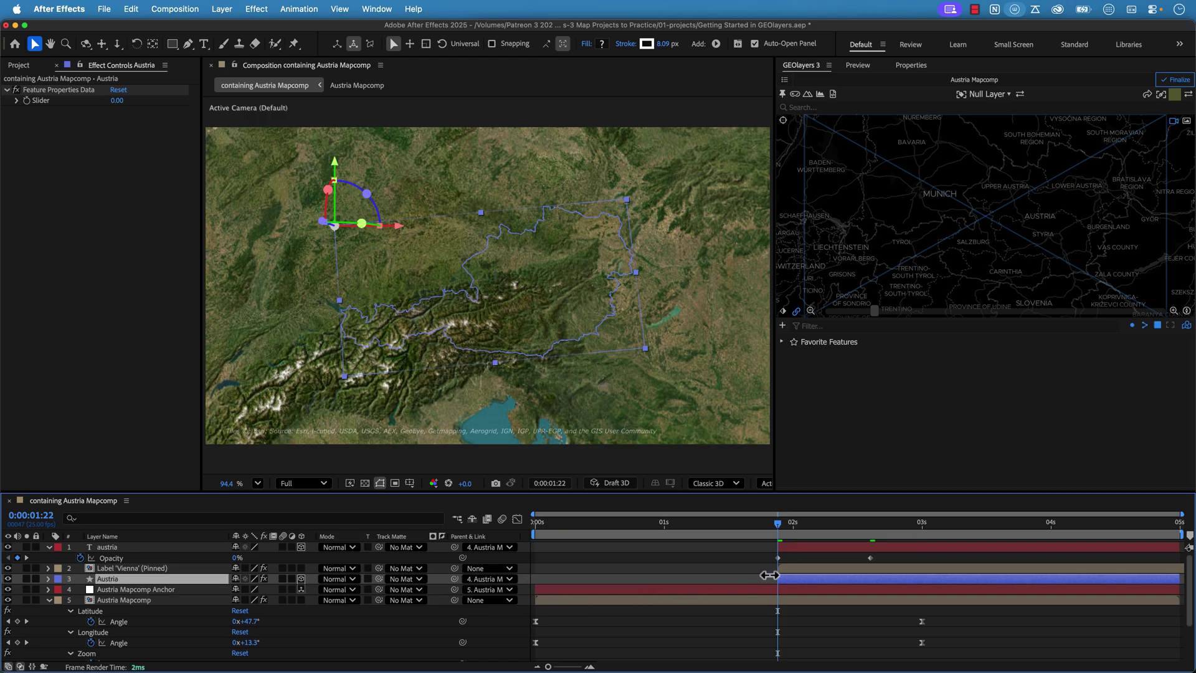
{"action": "key", "text": "ctrl+v"}
Step: Play and scrub the animation around two seconds to review the outline, text and label coming in
{"action": "key", "text": "space"}
{"action": "left_click_drag", "start_coordinate": [865, 519], "coordinate": [798, 533]}
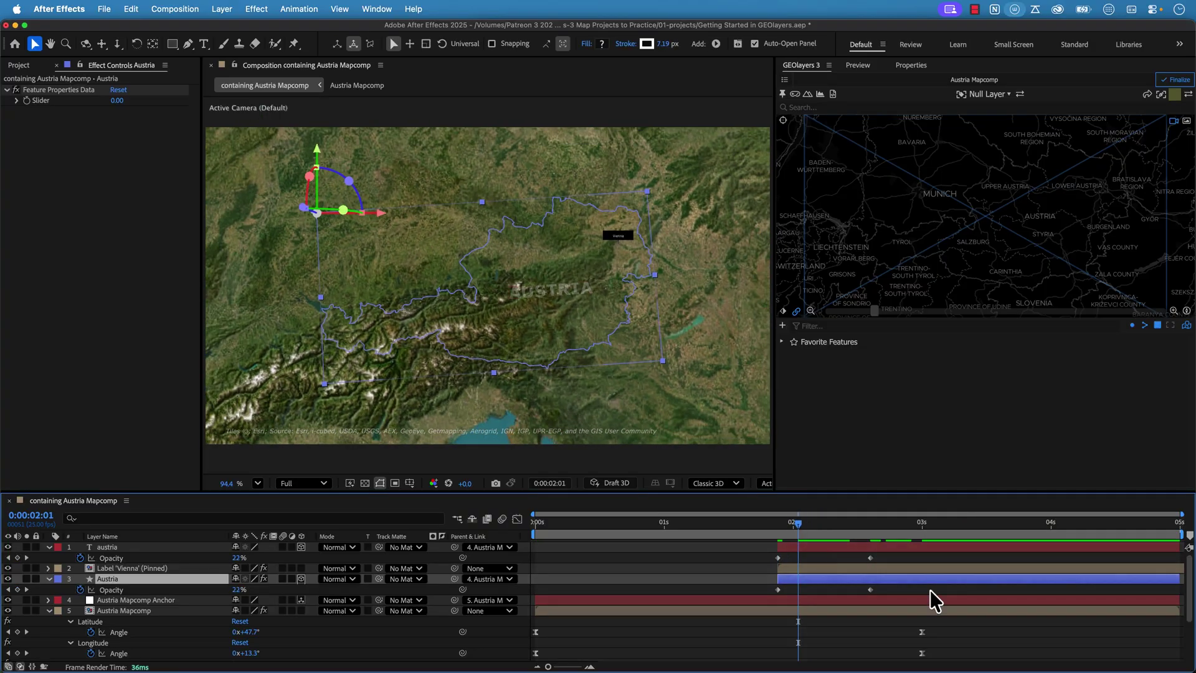
{"action": "left_click", "coordinate": [1014, 626]}
{"action": "key", "text": "space"}
{"action": "left_click_drag", "start_coordinate": [833, 521], "coordinate": [866, 524]}
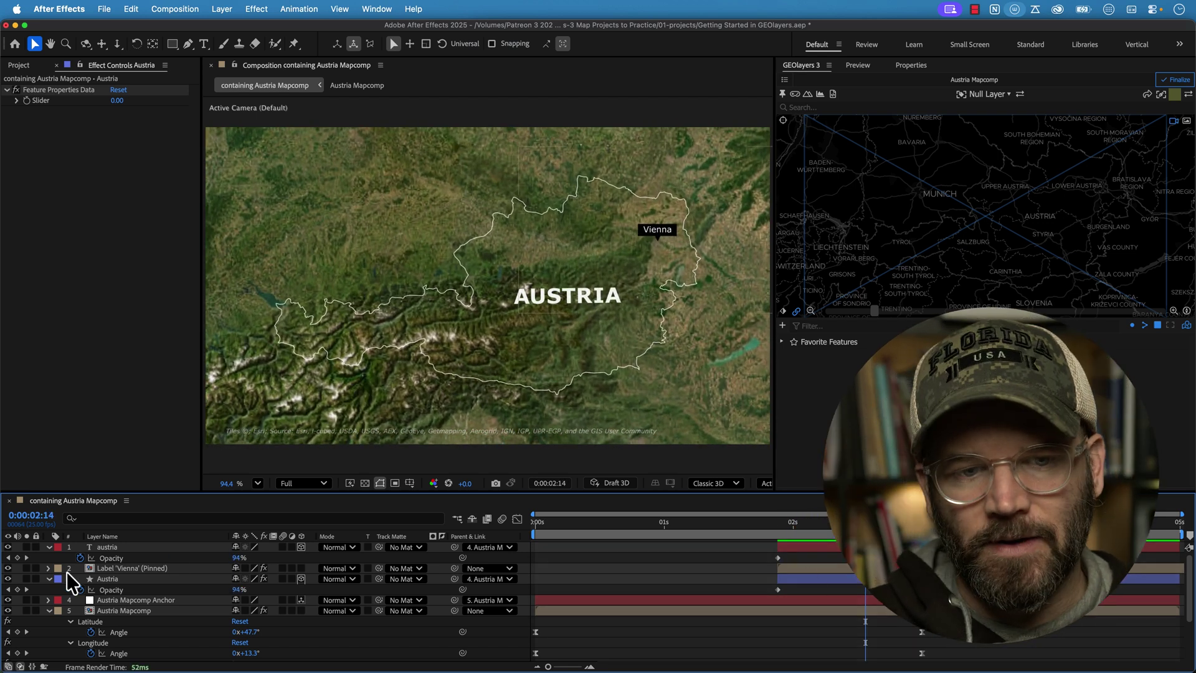
Step: Collapse the opacity properties of the austria text and Austria outline layers, and show the Austria Mapcomp's effect controls
{"action": "left_click", "coordinate": [104, 551]}
{"action": "key", "text": "t"}
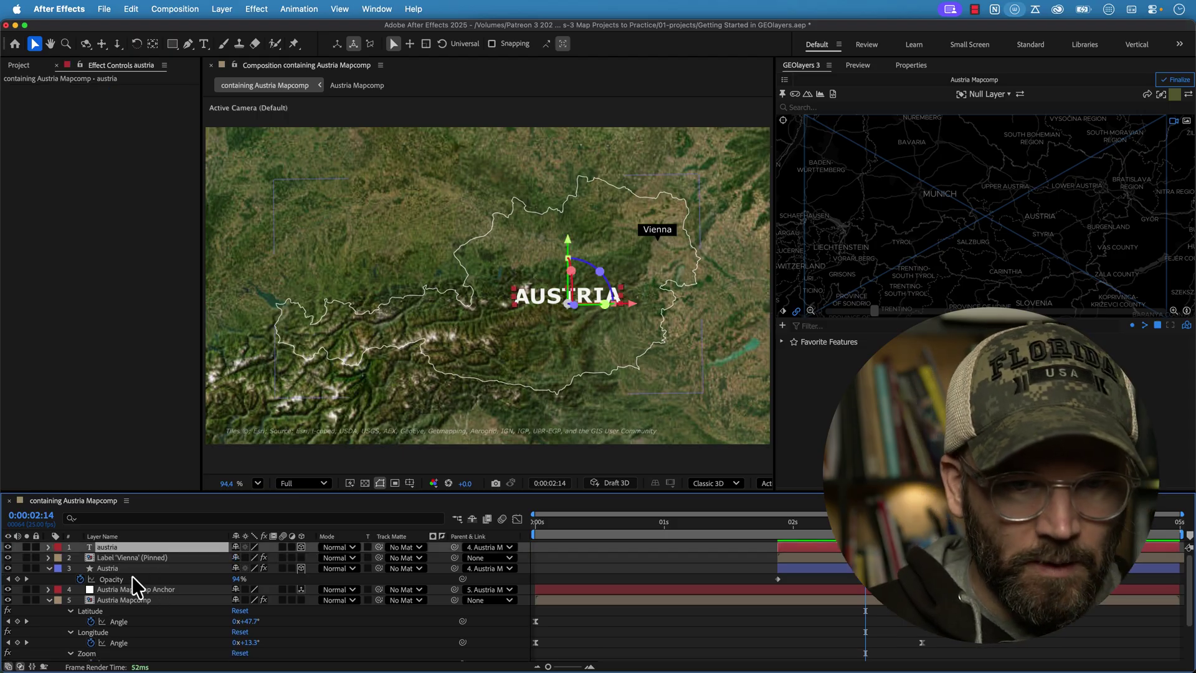
{"action": "left_click", "coordinate": [118, 568]}
{"action": "key", "text": "t"}
{"action": "left_click", "coordinate": [118, 588]}
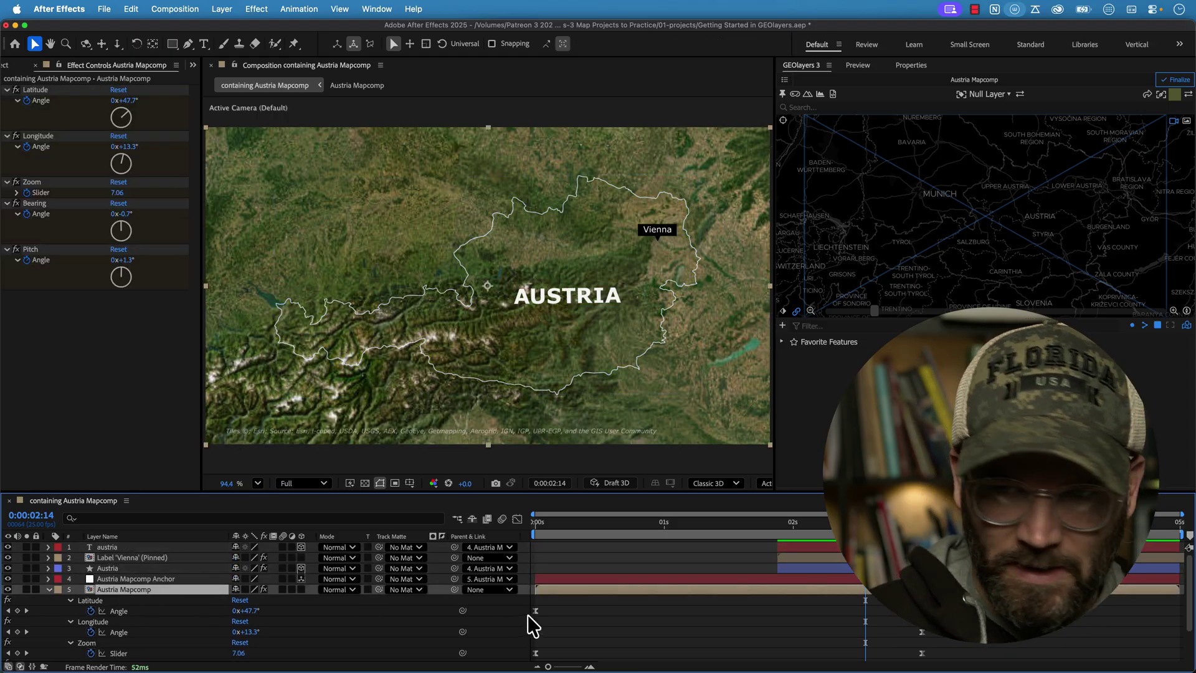
{"action": "left_click", "coordinate": [813, 616]}
Step: Step back and forth frame by frame between 0:00:02:10 and 0:00:02:19 to examine the map's motion and the fade-in
{"action": "key", "text": "Page_Down"}
{"action": "key", "text": "Page_Down"}
{"action": "key", "text": "Page_Down"}
{"action": "key", "text": "Page_Down"}
{"action": "key", "text": "Page_Down"}
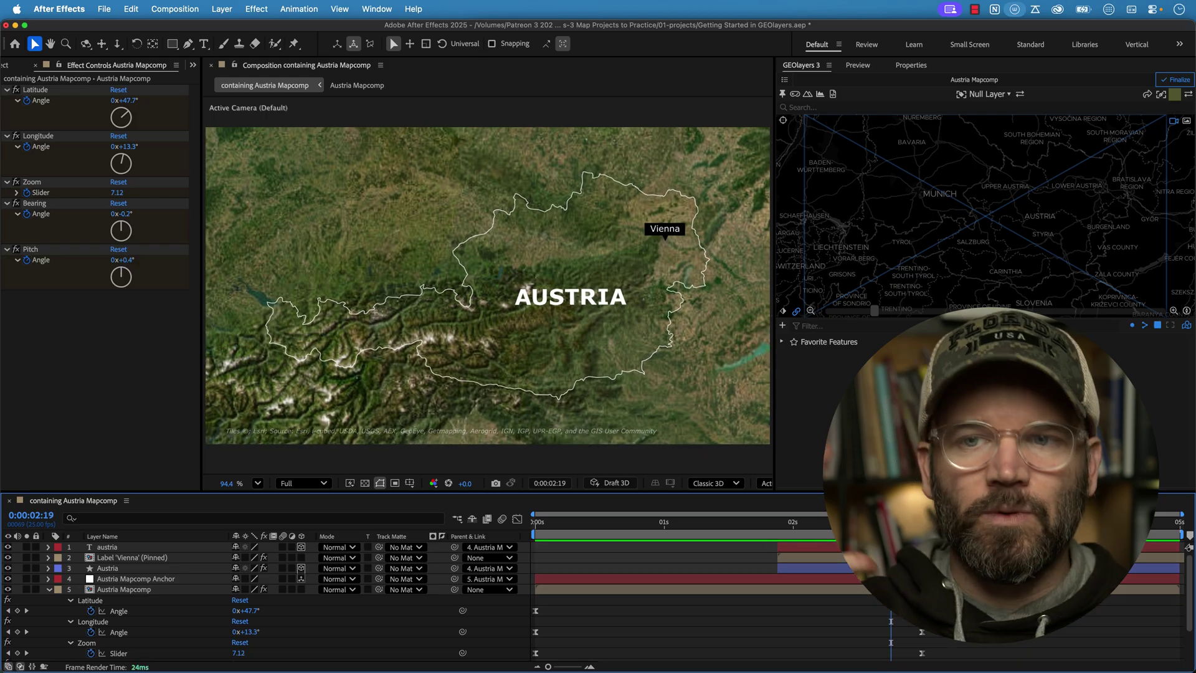
{"action": "key", "text": "Page_Up"}
{"action": "key", "text": "Page_Up"}
{"action": "key", "text": "Page_Up"}
{"action": "key", "text": "Page_Up"}
{"action": "key", "text": "Page_Up"}
{"action": "key", "text": "Page_Up"}
{"action": "key", "text": "Page_Up"}
{"action": "key", "text": "Page_Up"}
{"action": "key", "text": "Page_Up"}
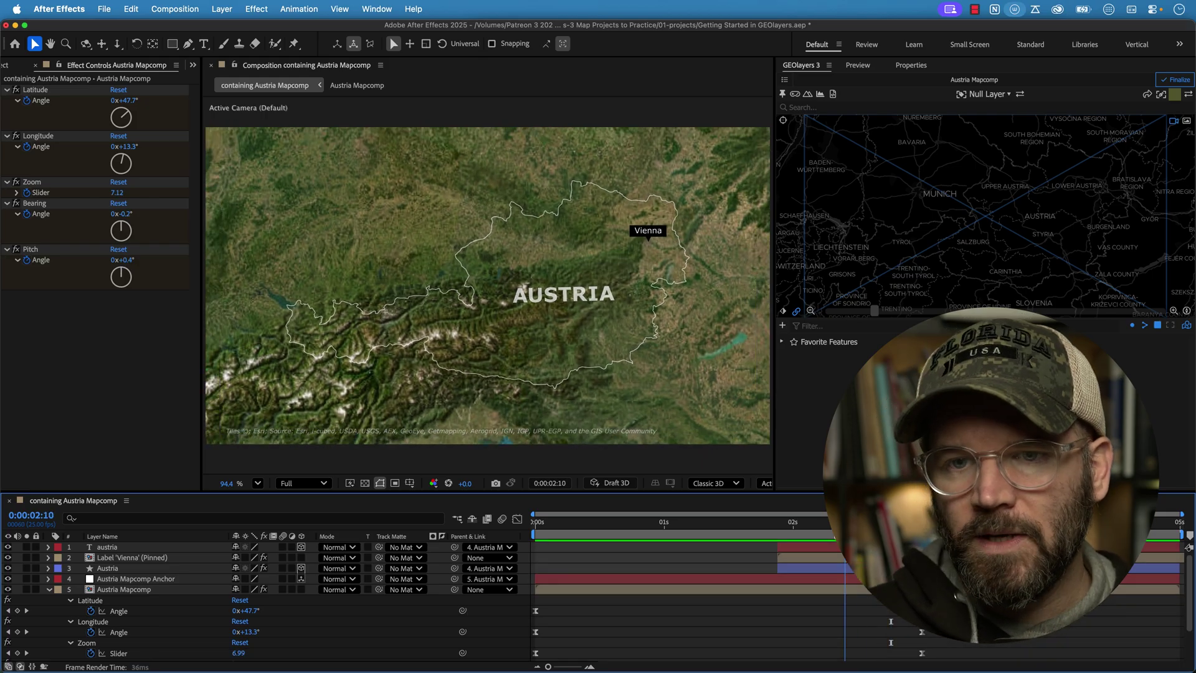
{"action": "key", "text": "Page_Down"}
{"action": "key", "text": "Page_Down"}
{"action": "key", "text": "Page_Down"}
{"action": "key", "text": "Page_Down"}
{"action": "key", "text": "Page_Down"}
{"action": "key", "text": "Page_Down"}
{"action": "key", "text": "Page_Down"}
{"action": "key", "text": "Page_Down"}
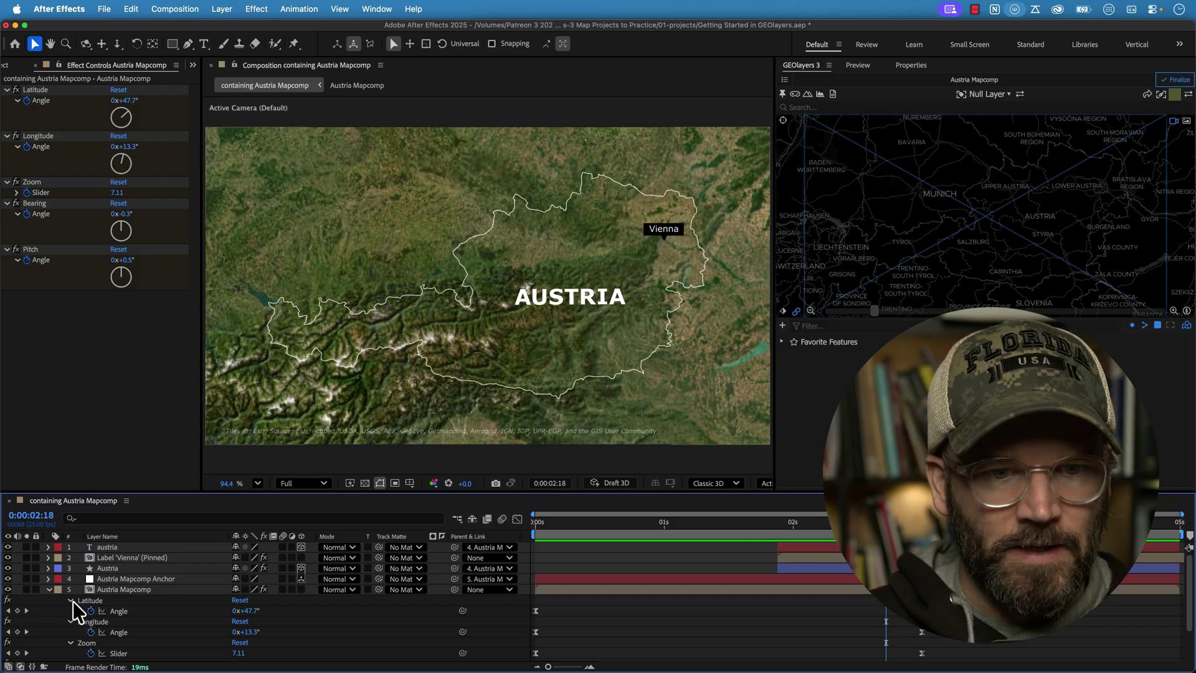
Step: Collapse the Austria Mapcomp layer's properties and add a new adjustment layer above all other layers
{"action": "left_click", "coordinate": [49, 590]}
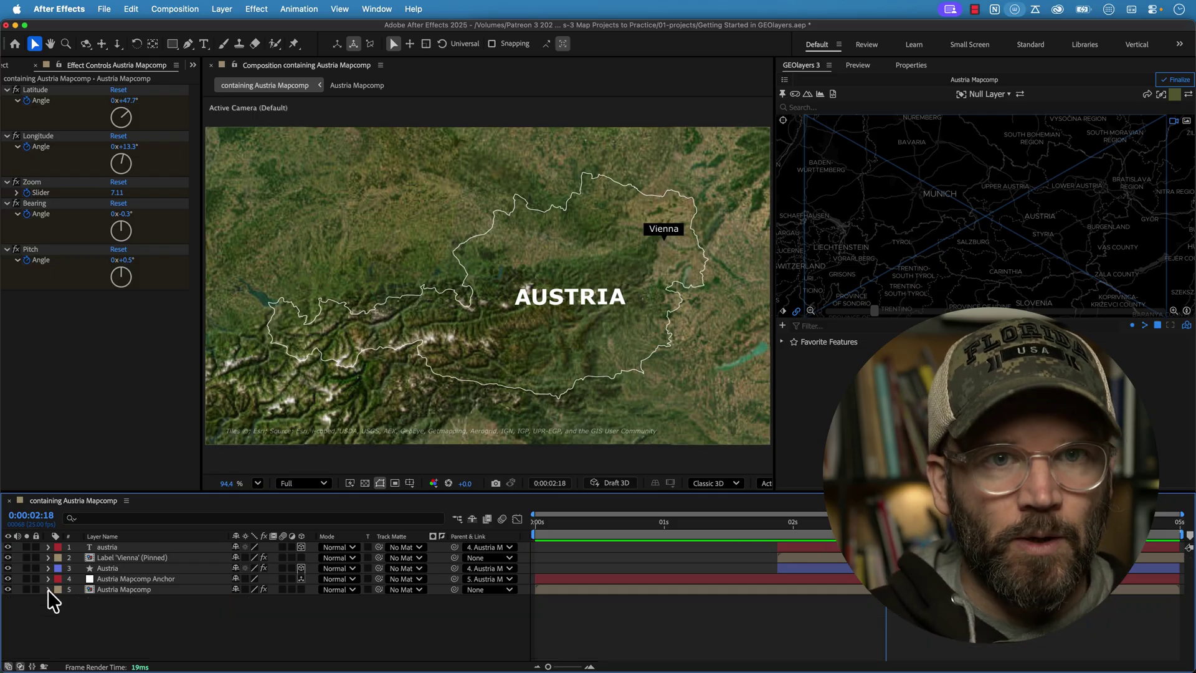
{"action": "left_click", "coordinate": [222, 8]}
{"action": "mouse_move", "coordinate": [286, 33]}
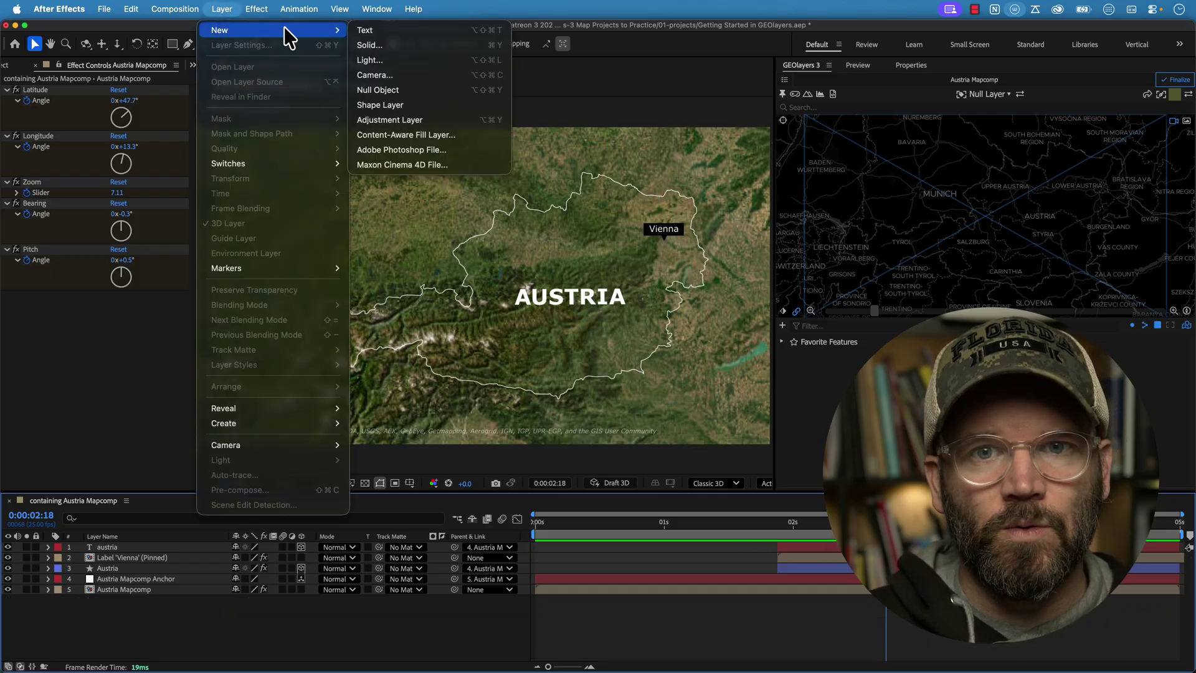
{"action": "left_click", "coordinate": [398, 119]}
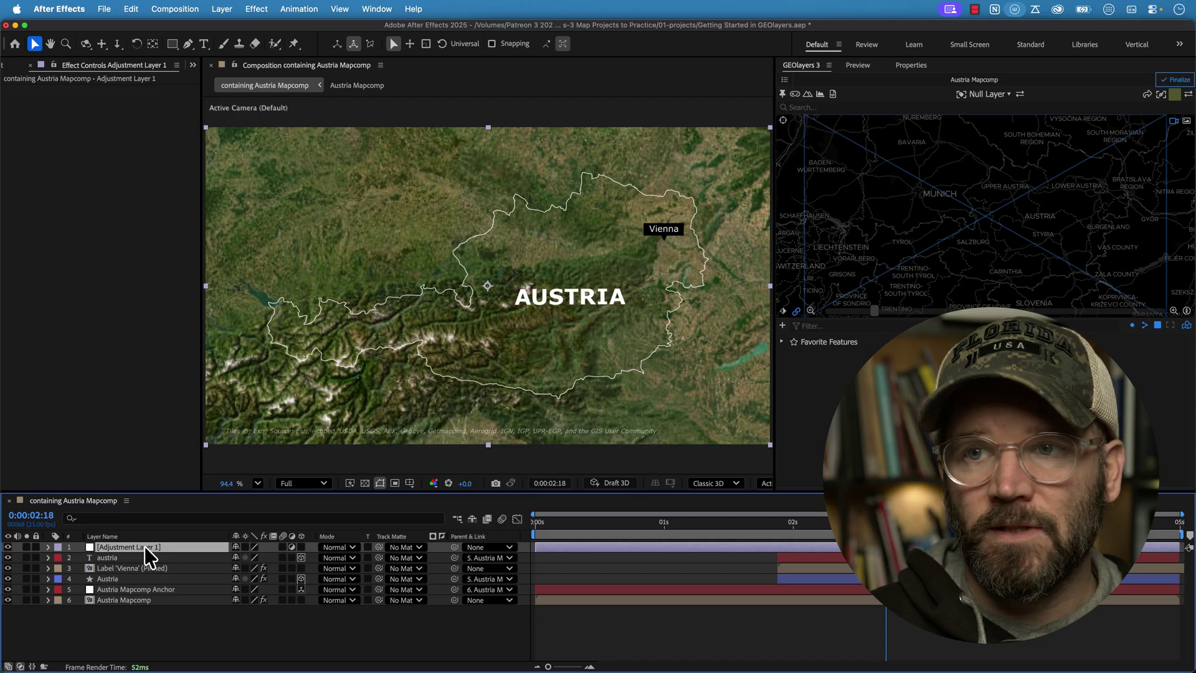
Step: Find the Hue/Saturation effect by searching for "hue" and apply it to the adjustment layer
{"action": "left_click", "coordinate": [376, 8]}
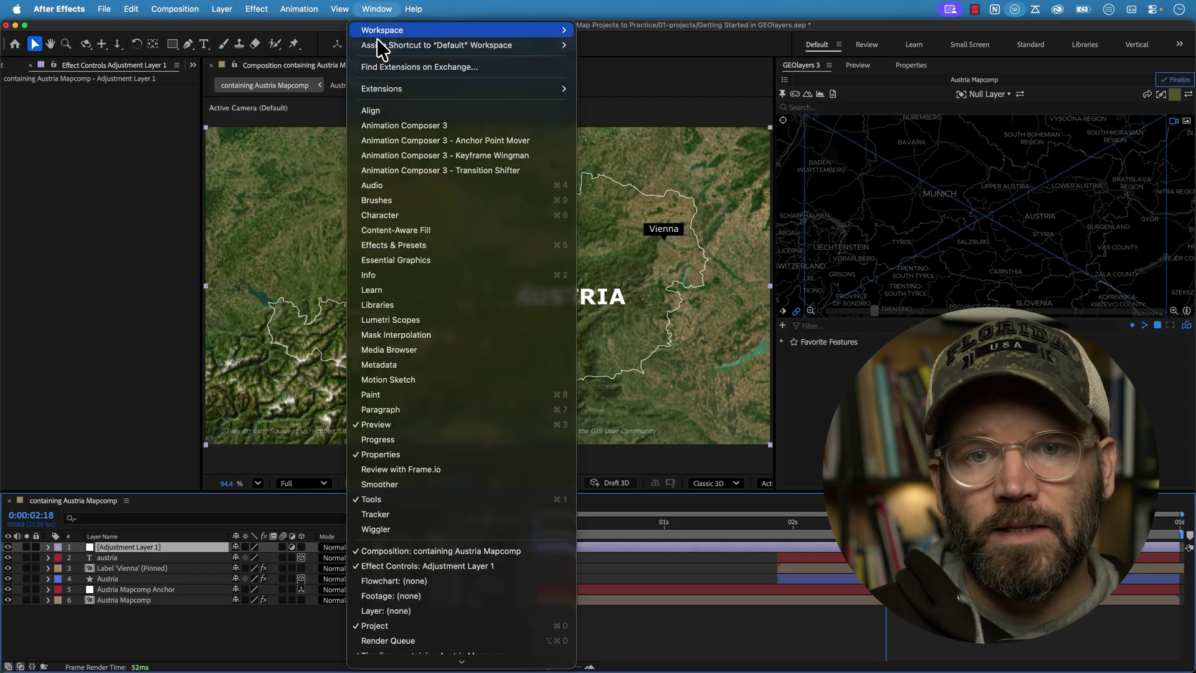
{"action": "left_click", "coordinate": [398, 244]}
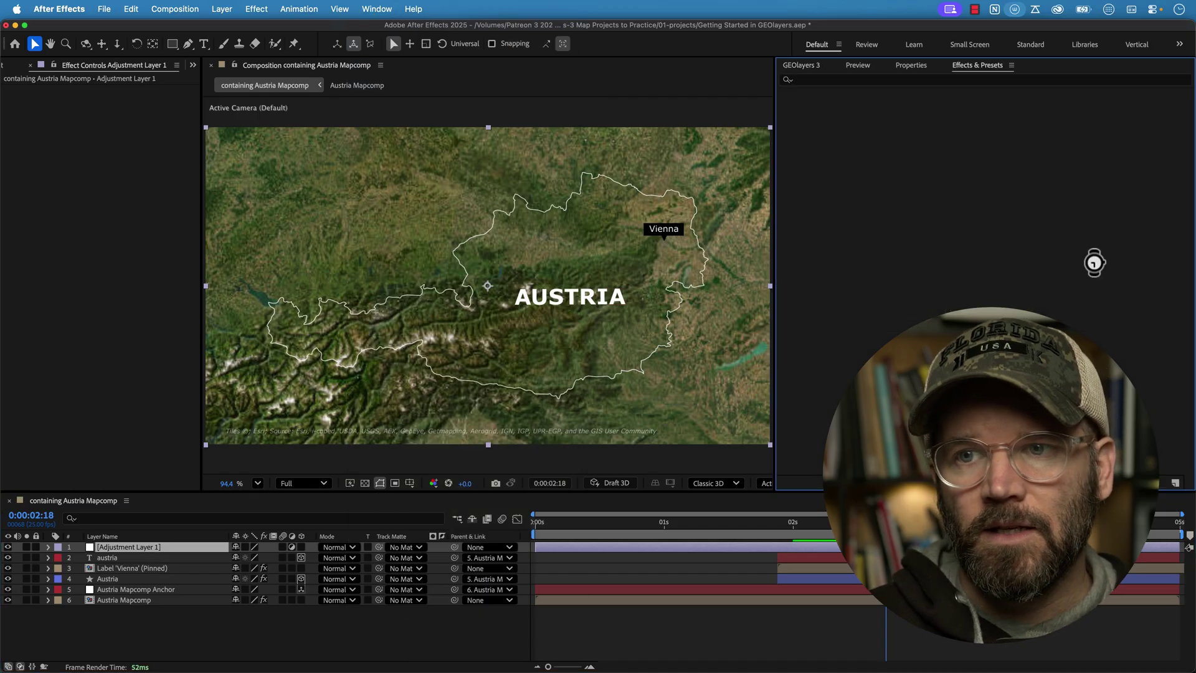
{"action": "left_click", "coordinate": [824, 78]}
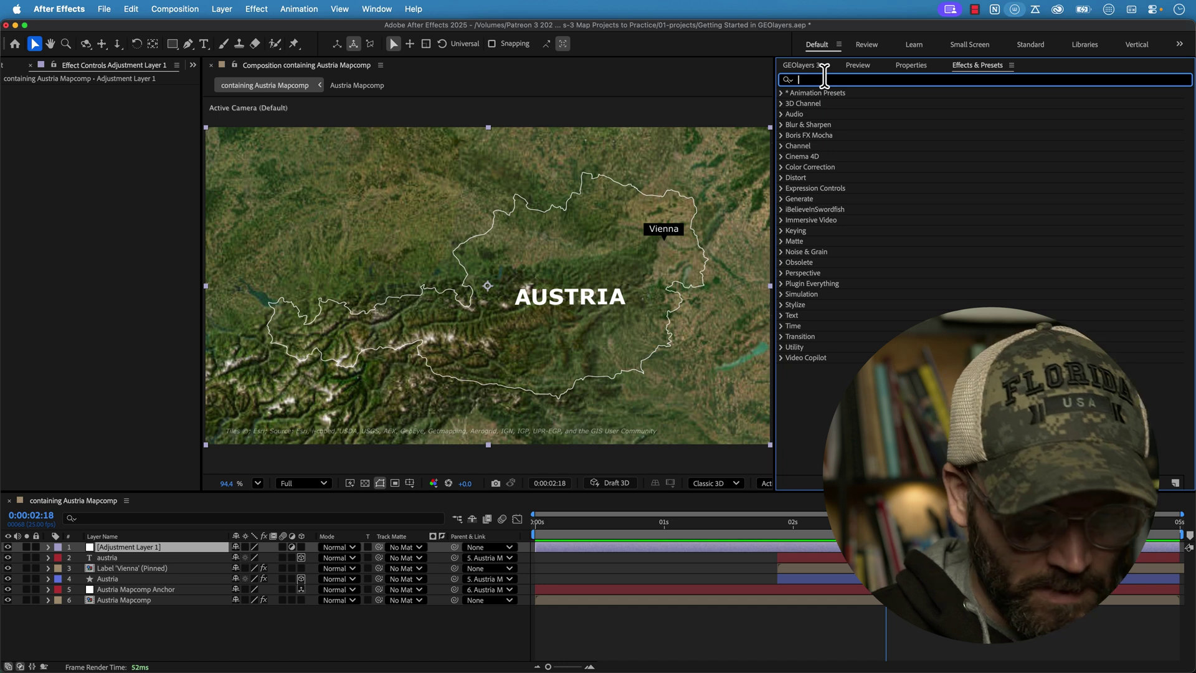
{"action": "type", "text": "hue"}
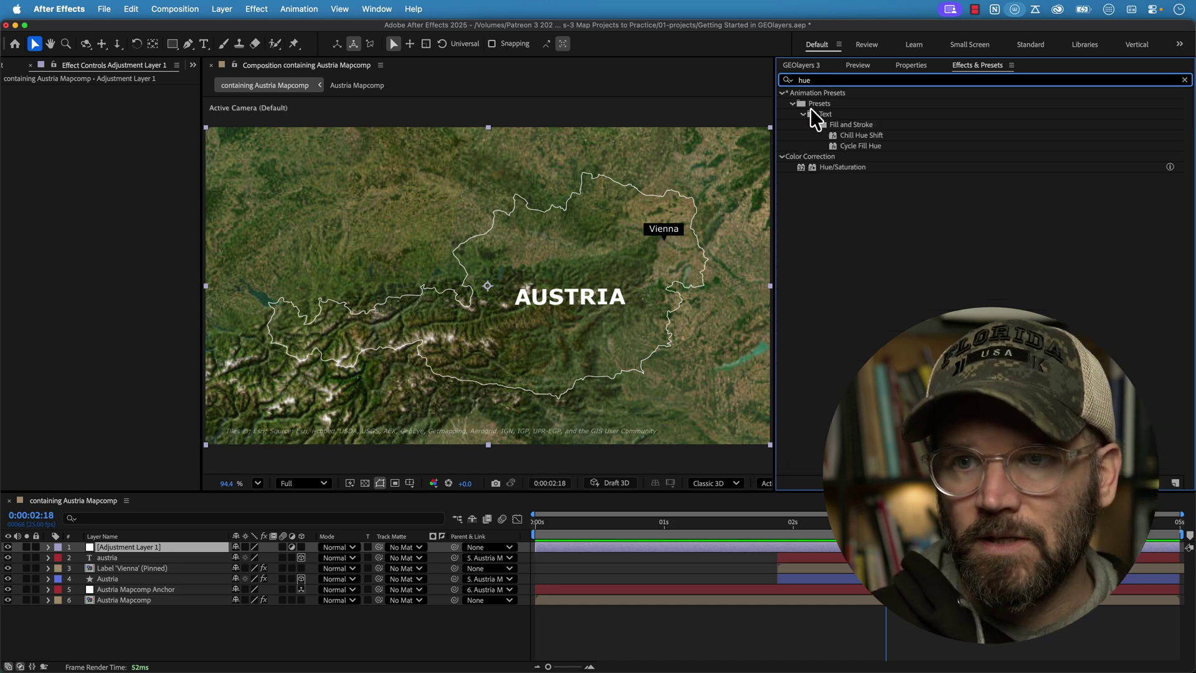
{"action": "left_click_drag", "start_coordinate": [837, 167], "coordinate": [133, 543]}
Step: Set Master Saturation to -73 and Master Lightness to -58, and place the adjustment layer directly below the Austria outline layer
{"action": "left_click_drag", "start_coordinate": [109, 208], "coordinate": [52, 208]}
{"action": "left_click_drag", "start_coordinate": [122, 544], "coordinate": [118, 583]}
{"action": "left_click_drag", "start_coordinate": [111, 244], "coordinate": [66, 249]}
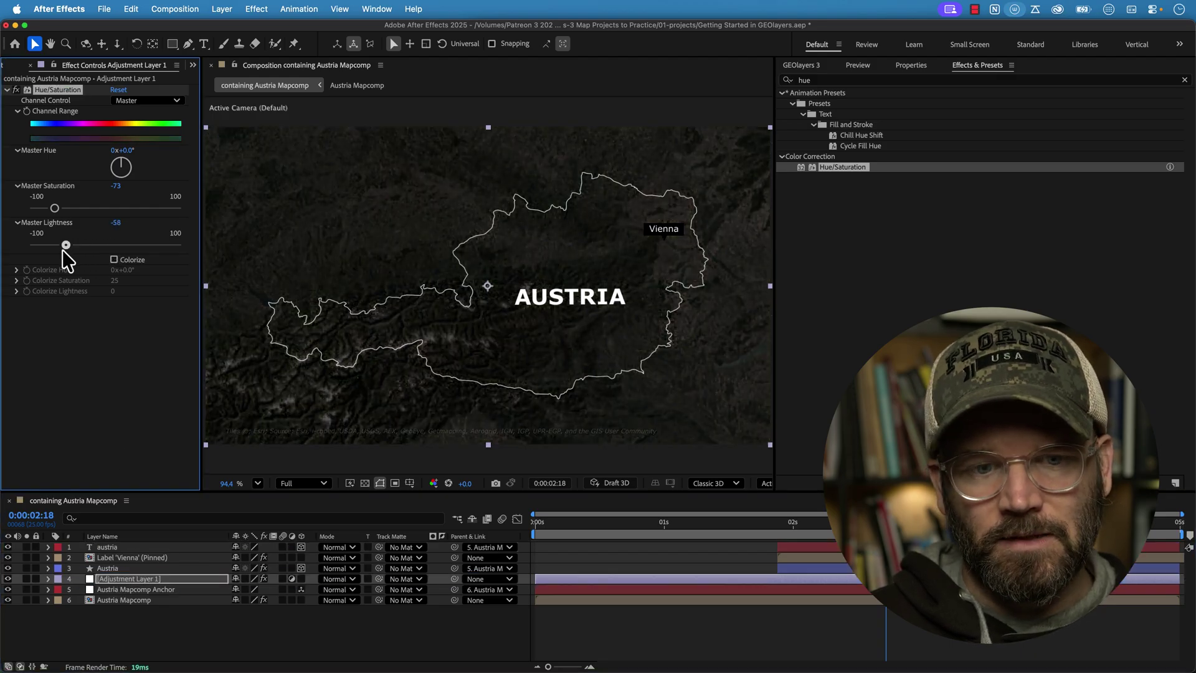
{"action": "left_click", "coordinate": [128, 581]}
{"action": "mouse_move", "coordinate": [129, 566]}
{"action": "left_mouse_down"}
{"action": "mouse_move", "coordinate": [129, 544]}
{"action": "mouse_move", "coordinate": [122, 584]}
{"action": "left_mouse_up"}
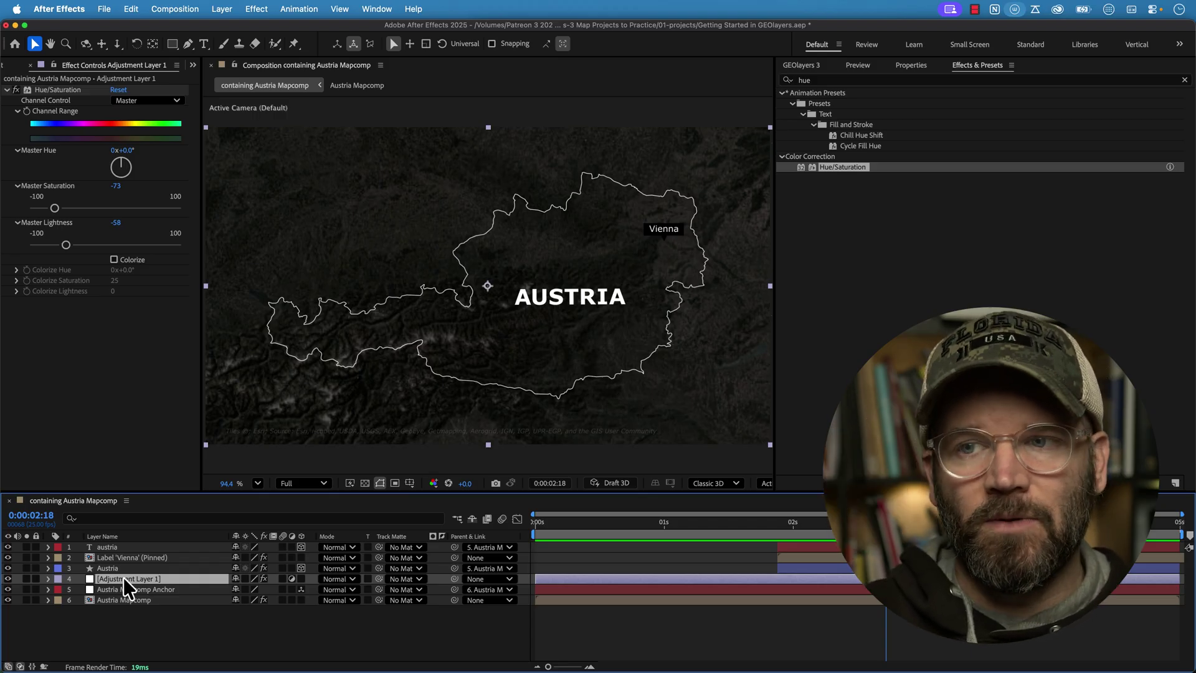
{"action": "left_click", "coordinate": [118, 616]}
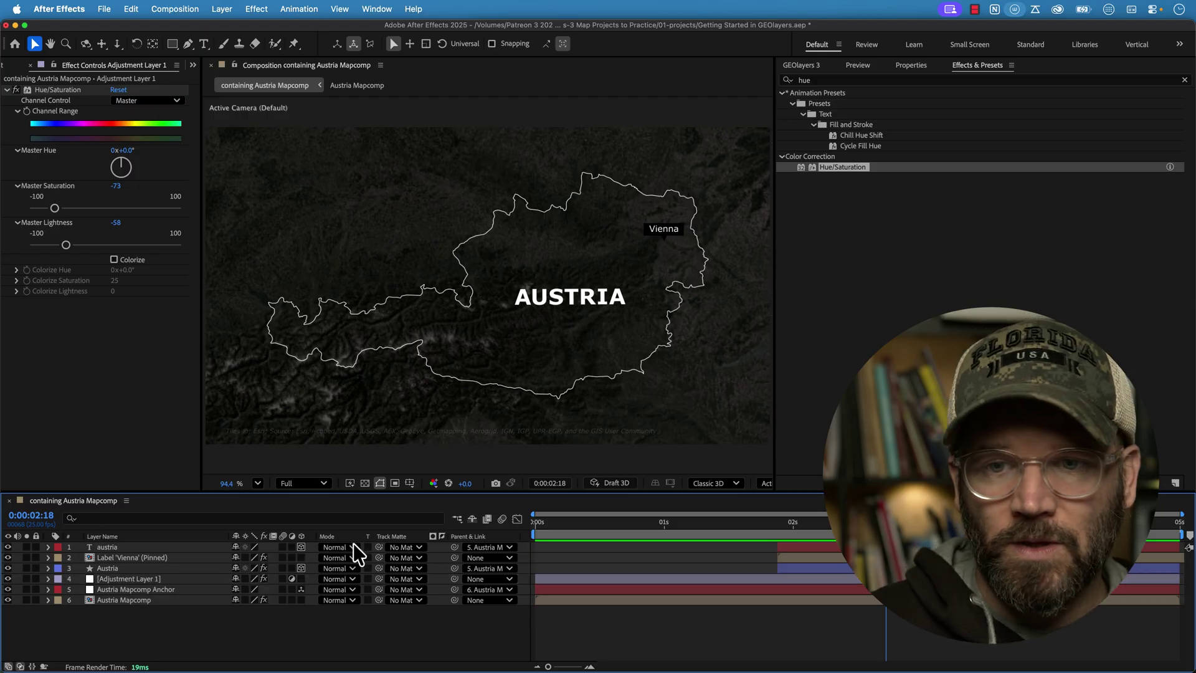
Step: Search GEOlayers for "austria" and add the Austria sovereign country feature
{"action": "left_click", "coordinate": [809, 66]}
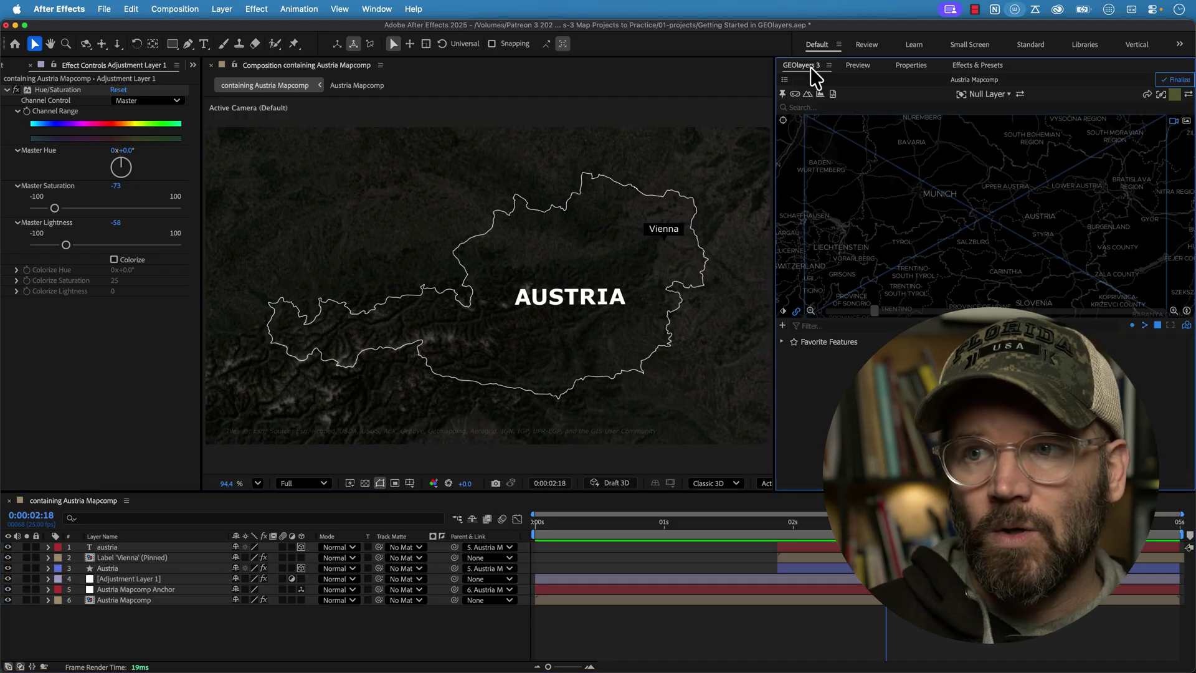
{"action": "left_click", "coordinate": [848, 107]}
{"action": "type", "text": "aust"}
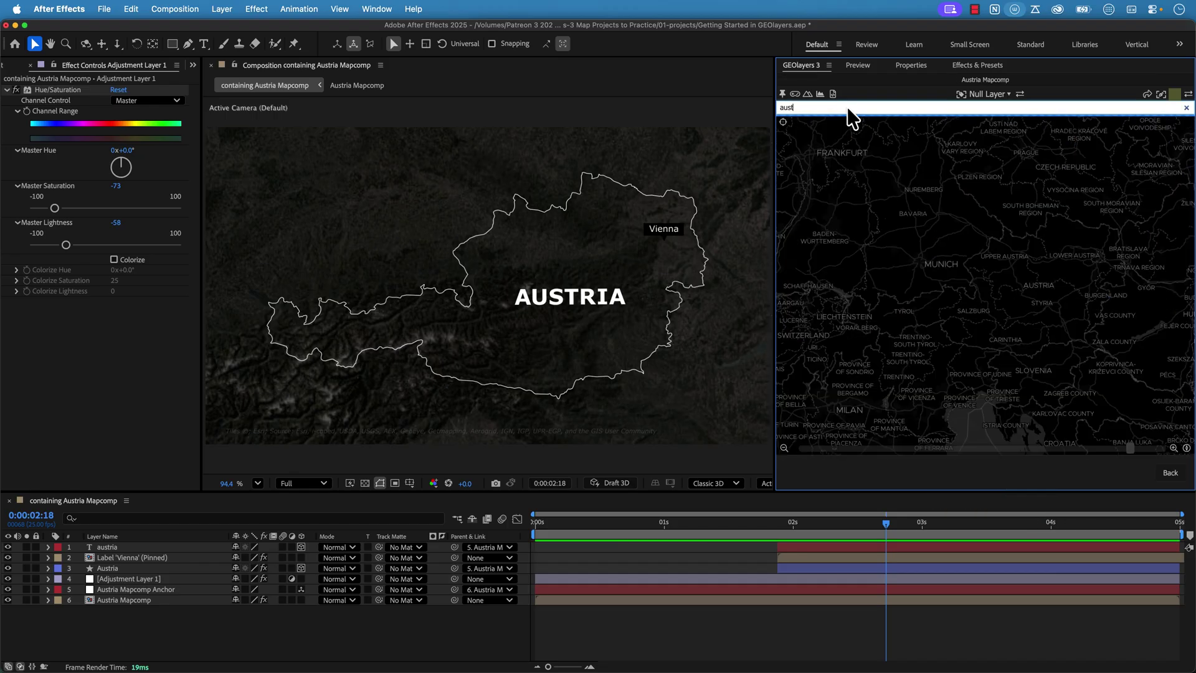
{"action": "type", "text": "ria"}
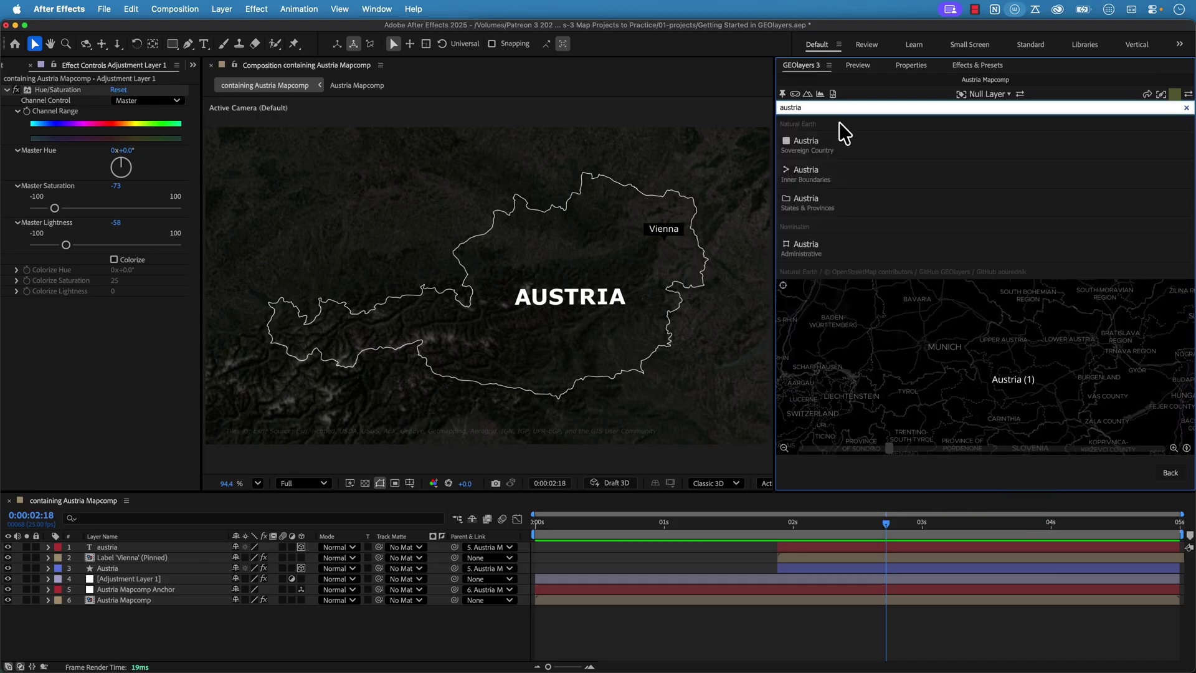
{"action": "left_click", "coordinate": [867, 142]}
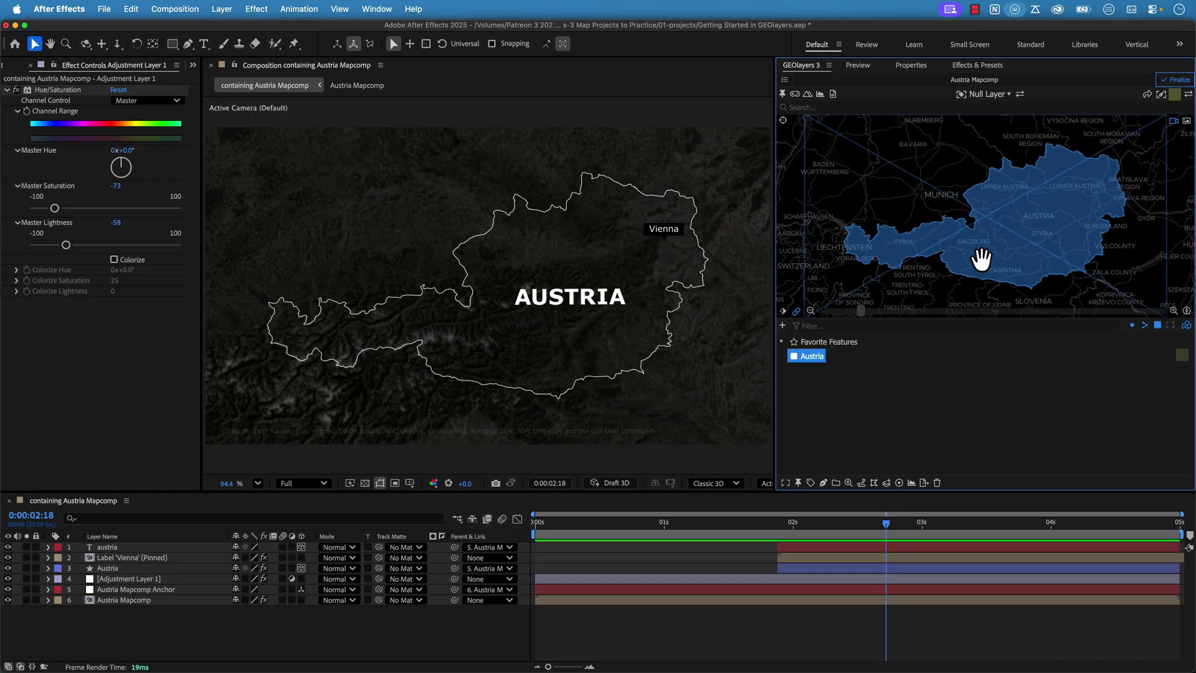
Step: Open the shape layer styles for the Austria feature and apply the stroke-free DarkMuted style with a 100% opacity fill
{"action": "left_click", "coordinate": [1174, 95]}
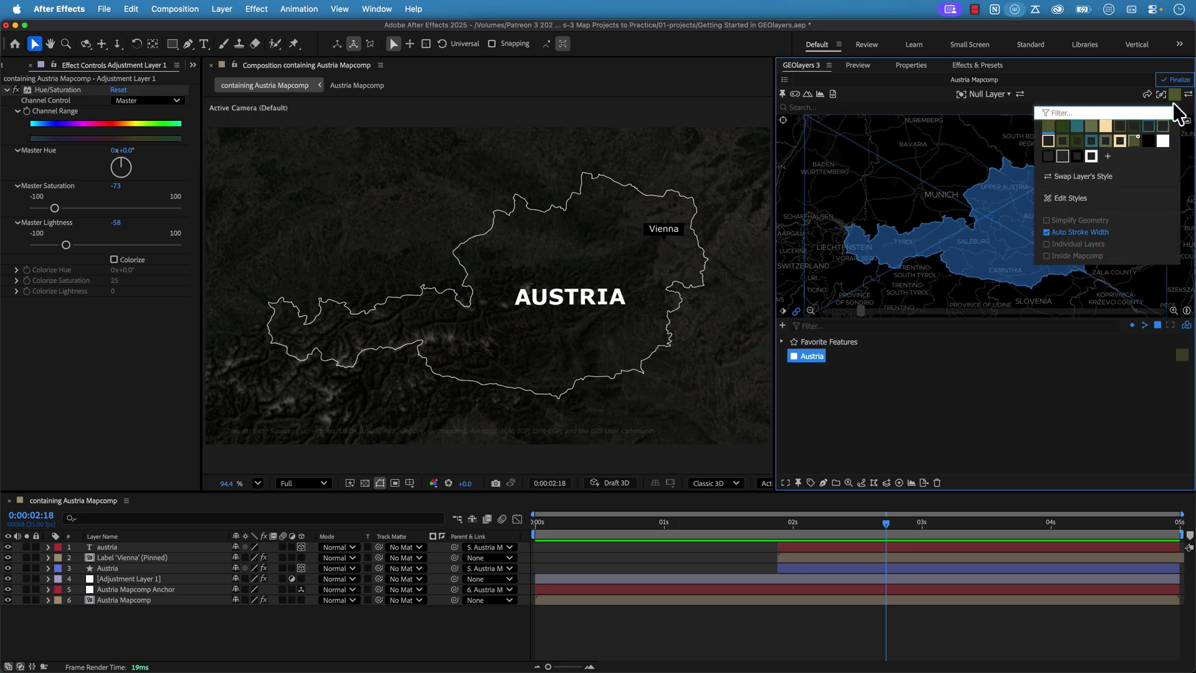
{"action": "left_click", "coordinate": [823, 395]}
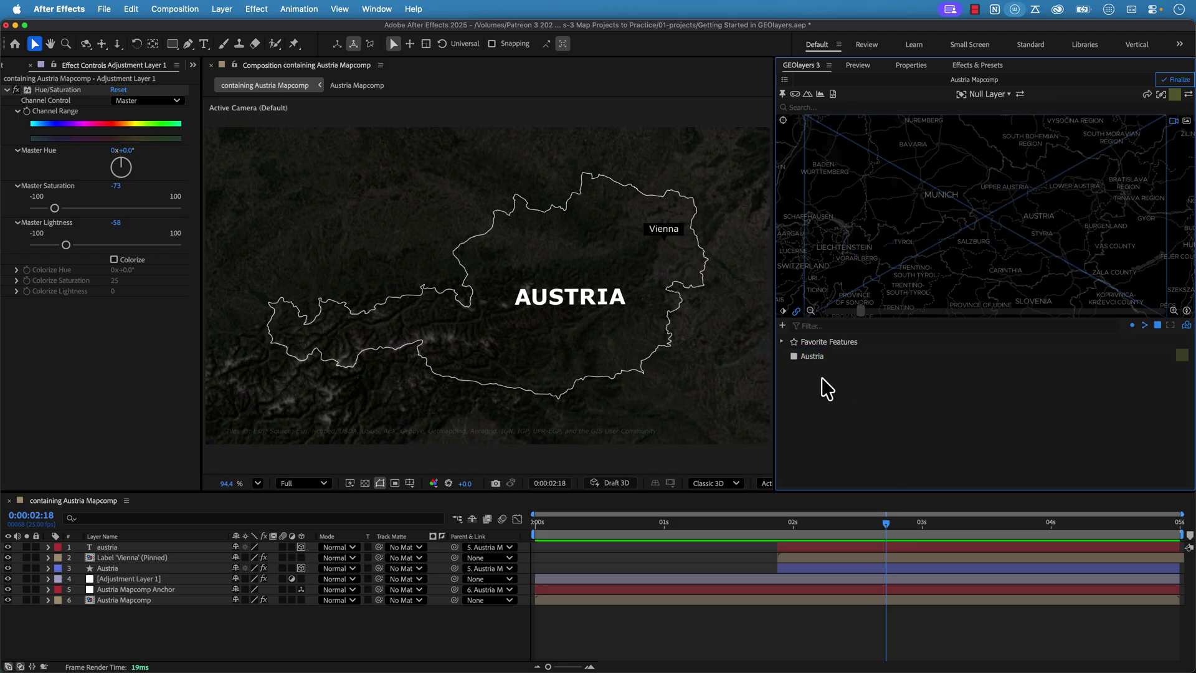
{"action": "left_click", "coordinate": [811, 356]}
{"action": "left_click", "coordinate": [1175, 95]}
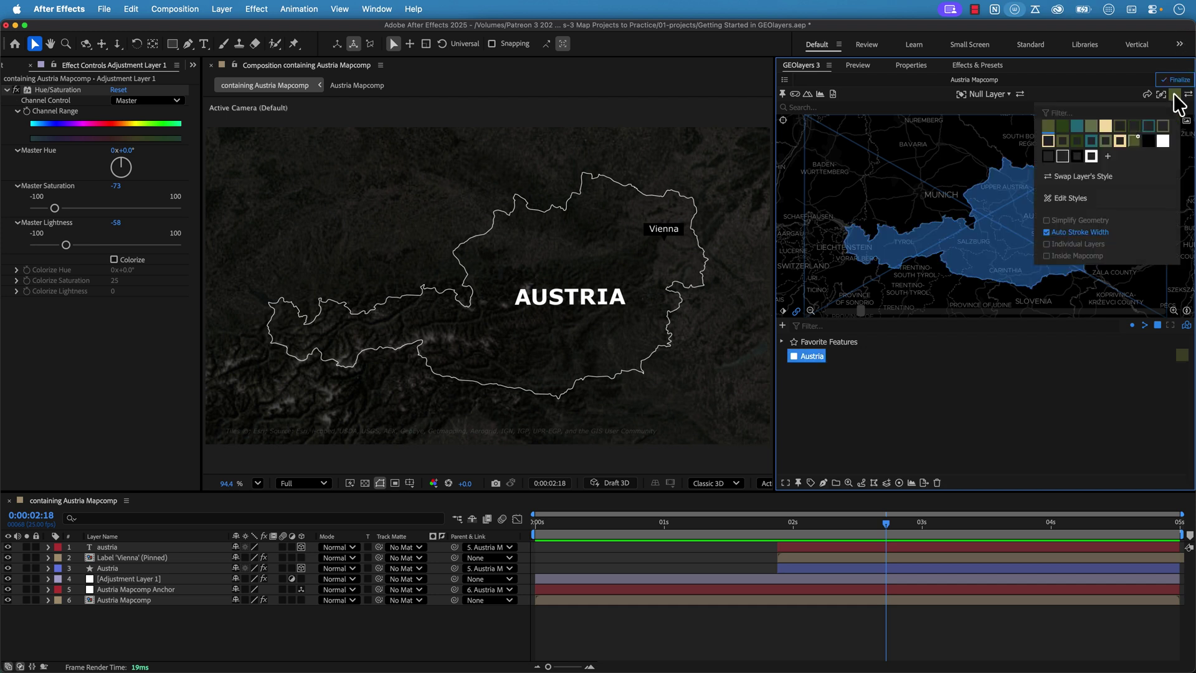
{"action": "left_click", "coordinate": [1071, 199]}
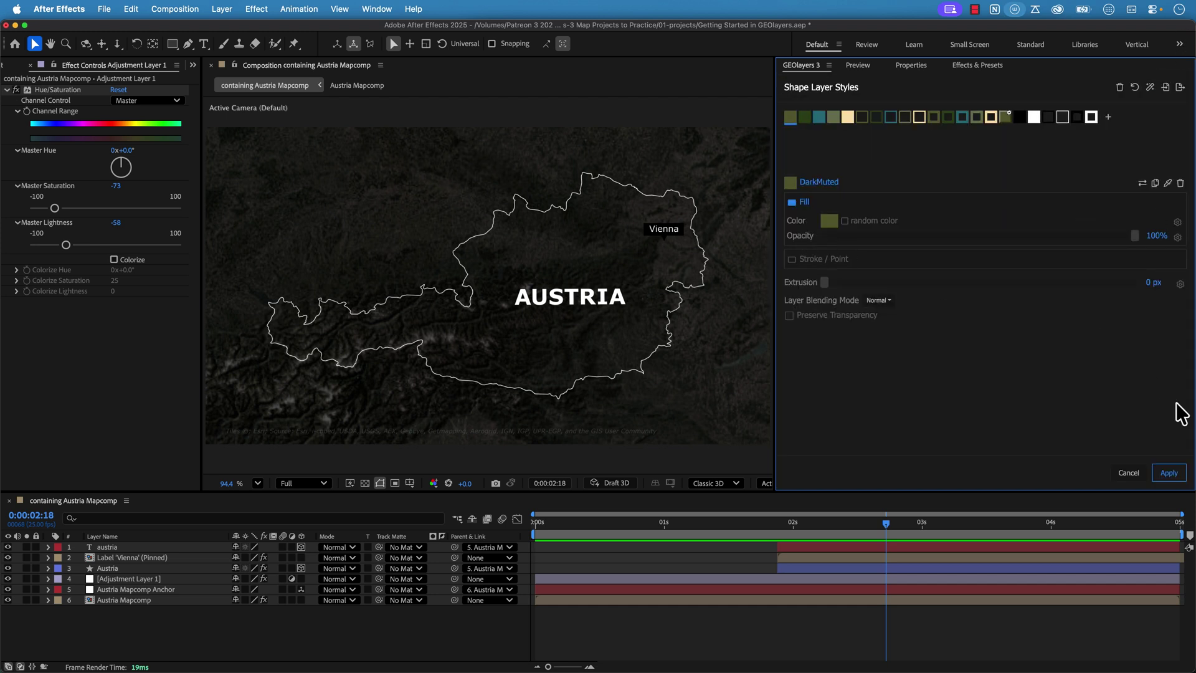
{"action": "left_click", "coordinate": [1168, 473]}
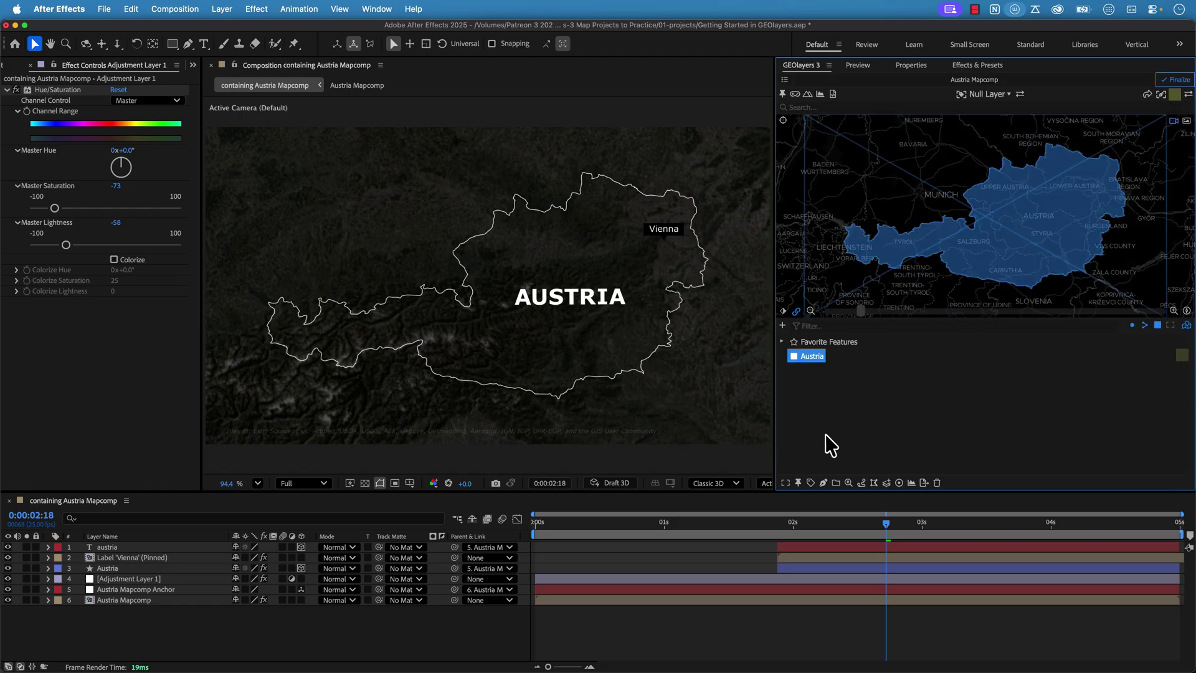
Step: Draw the Austria feature as a filled shape layer and rename that layer Austria MATTE
{"action": "left_click", "coordinate": [823, 483]}
{"action": "left_click", "coordinate": [853, 450]}
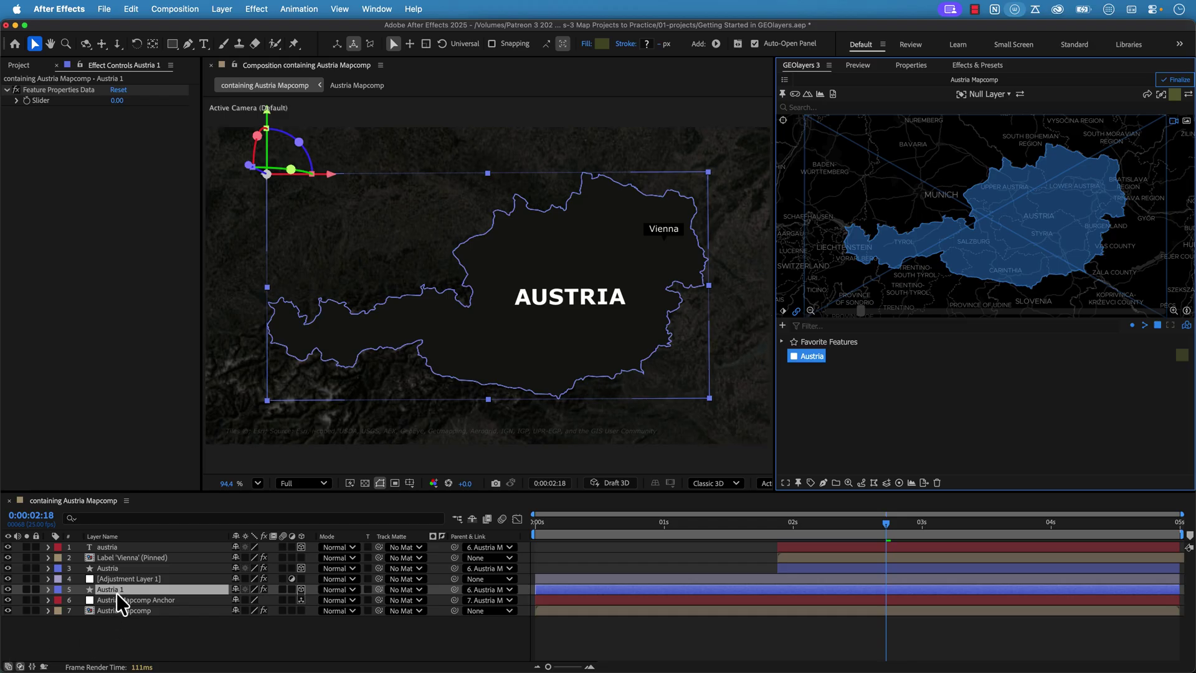
{"action": "key", "text": "Return"}
{"action": "type", "text": "Austria MA"}
{"action": "key", "text": "Caps_Lock"}
{"action": "type", "text": "TTE"}
{"action": "key", "text": "Return"}
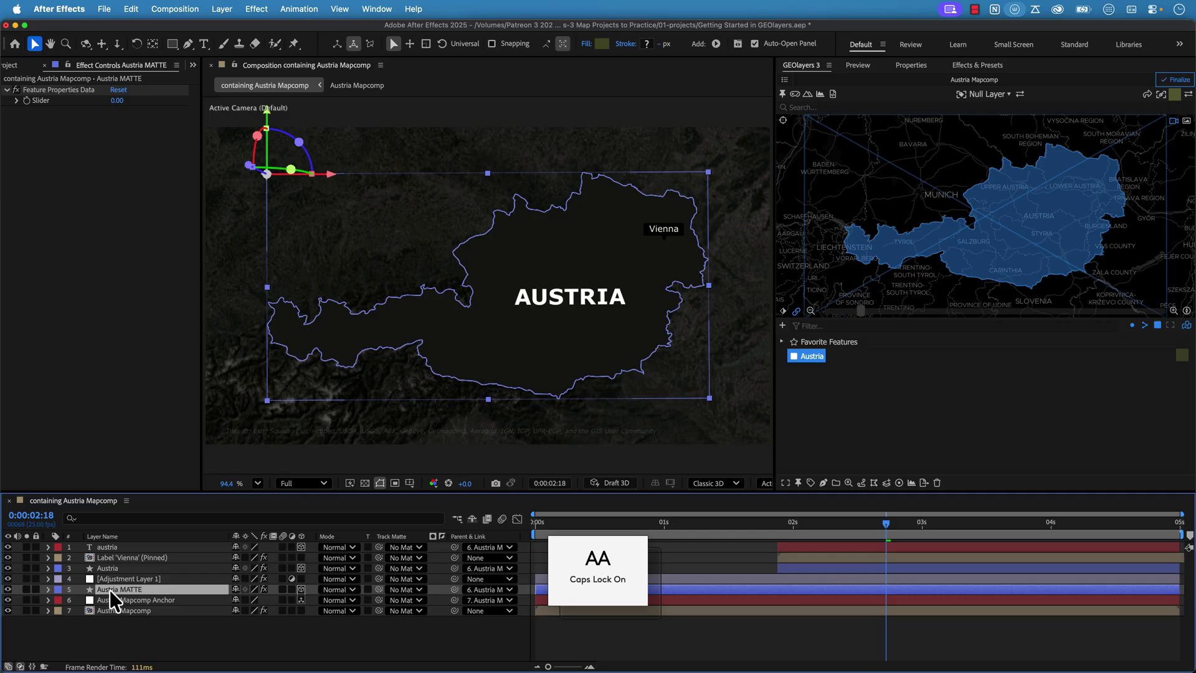
Step: Rename the Austria outline layer as Austria STROKE
{"action": "left_click", "coordinate": [95, 569]}
{"action": "key", "text": "Return"}
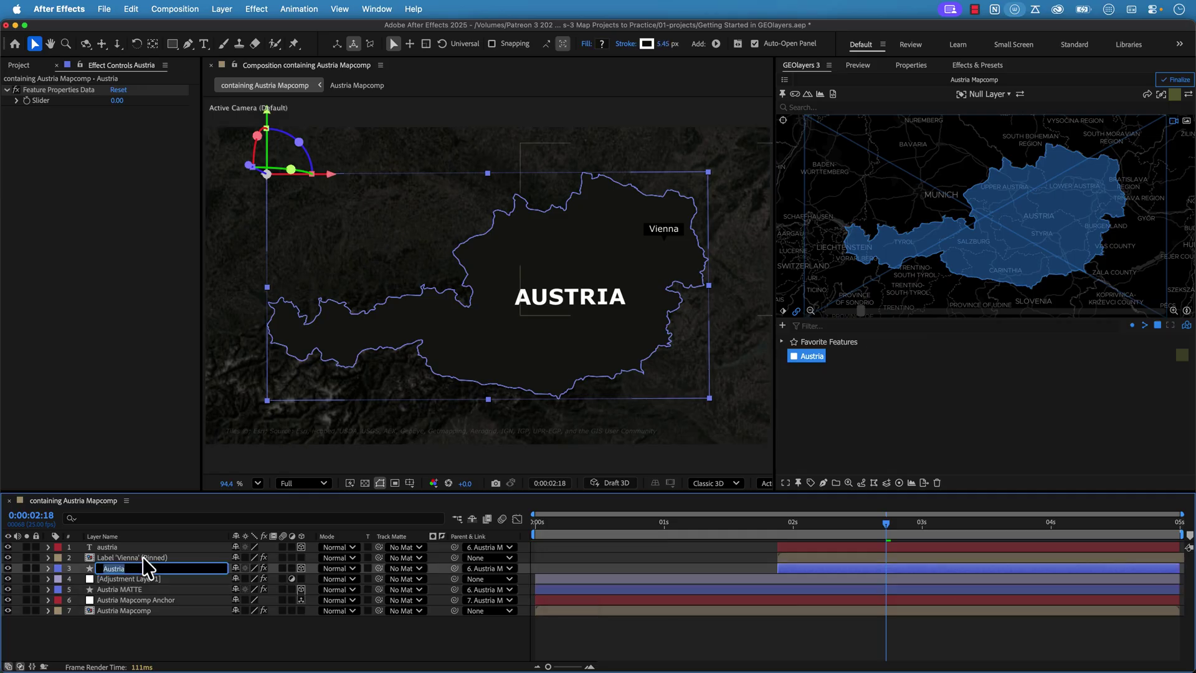
{"action": "type", "text": "Austria STROKE"}
{"action": "key", "text": "Return"}
Step: Use Austria MATTE as the adjustment layer's track matte and invert the matte so only the surroundings of Austria are affected
{"action": "left_click", "coordinate": [125, 579]}
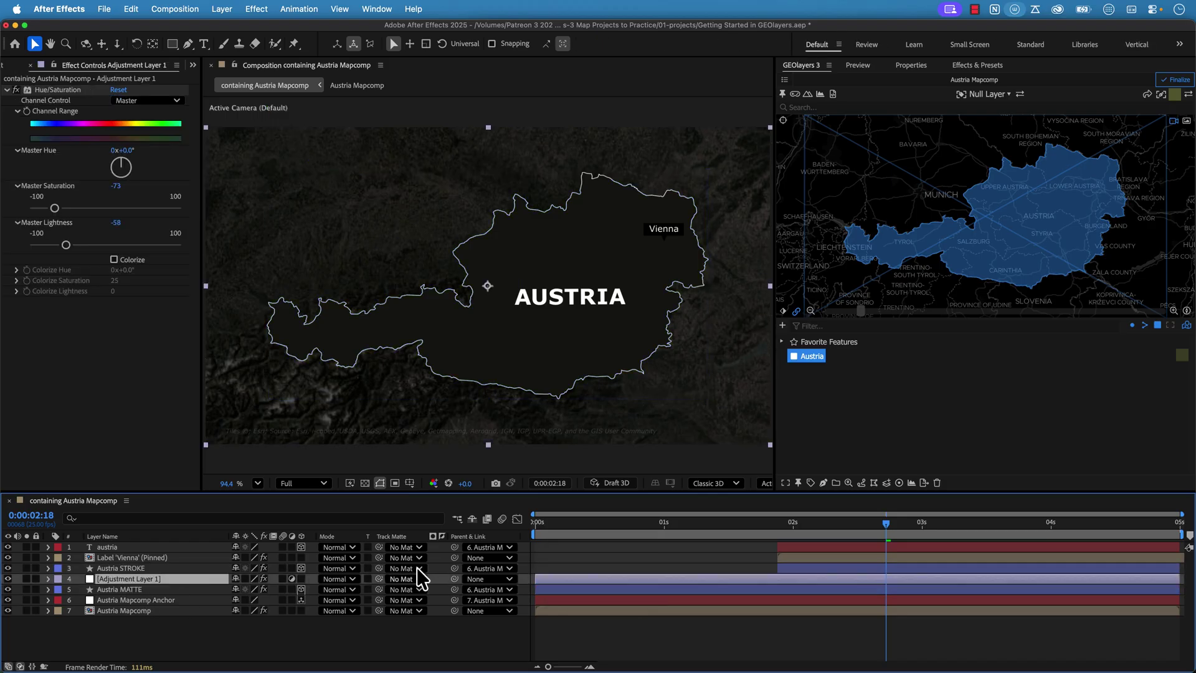
{"action": "left_click_drag", "start_coordinate": [379, 578], "coordinate": [117, 590]}
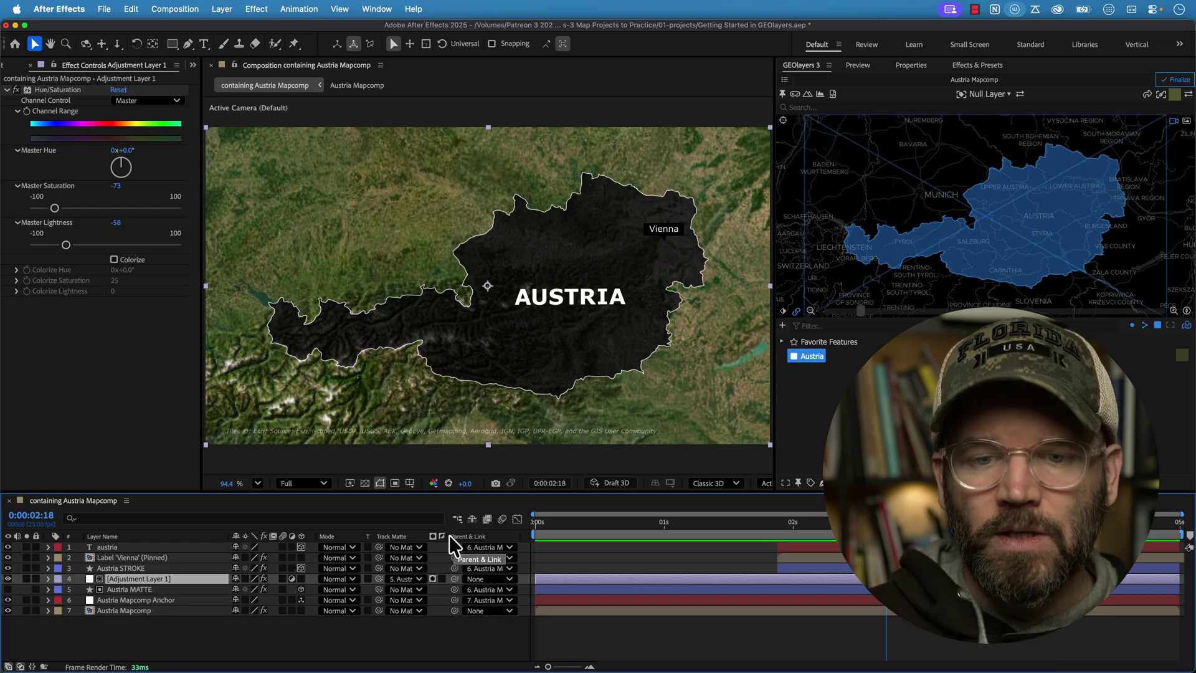
{"action": "left_click_drag", "start_coordinate": [447, 536], "coordinate": [530, 536]}
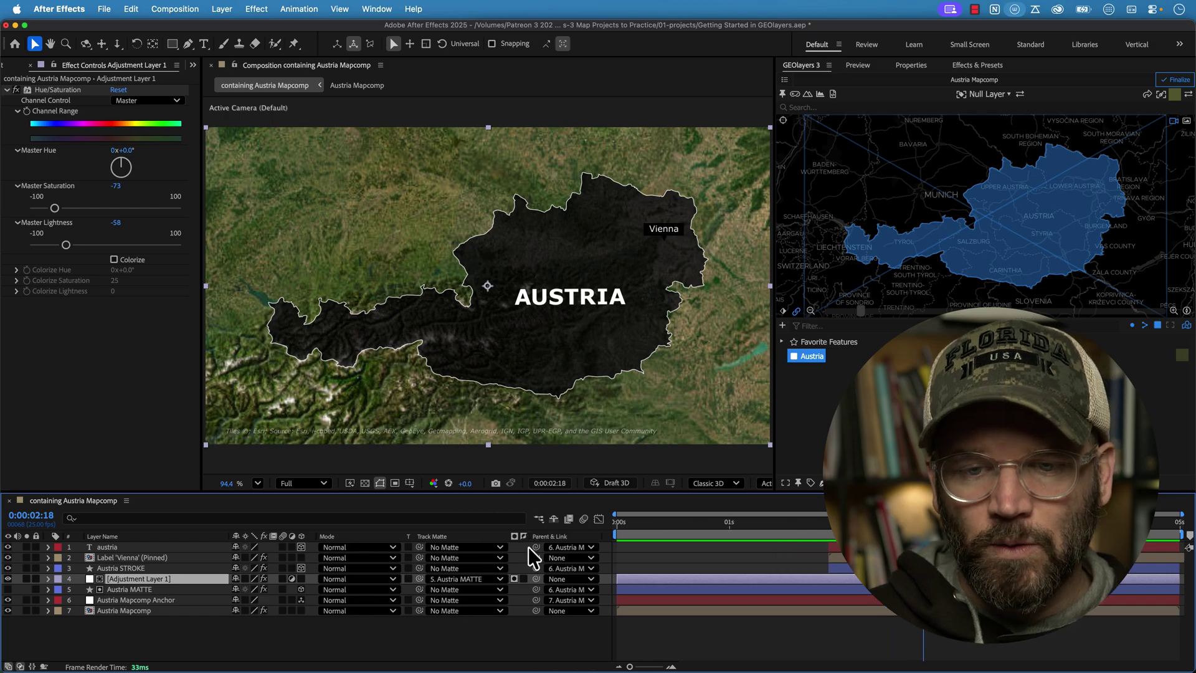
{"action": "left_click", "coordinate": [513, 578]}
{"action": "left_click", "coordinate": [514, 579]}
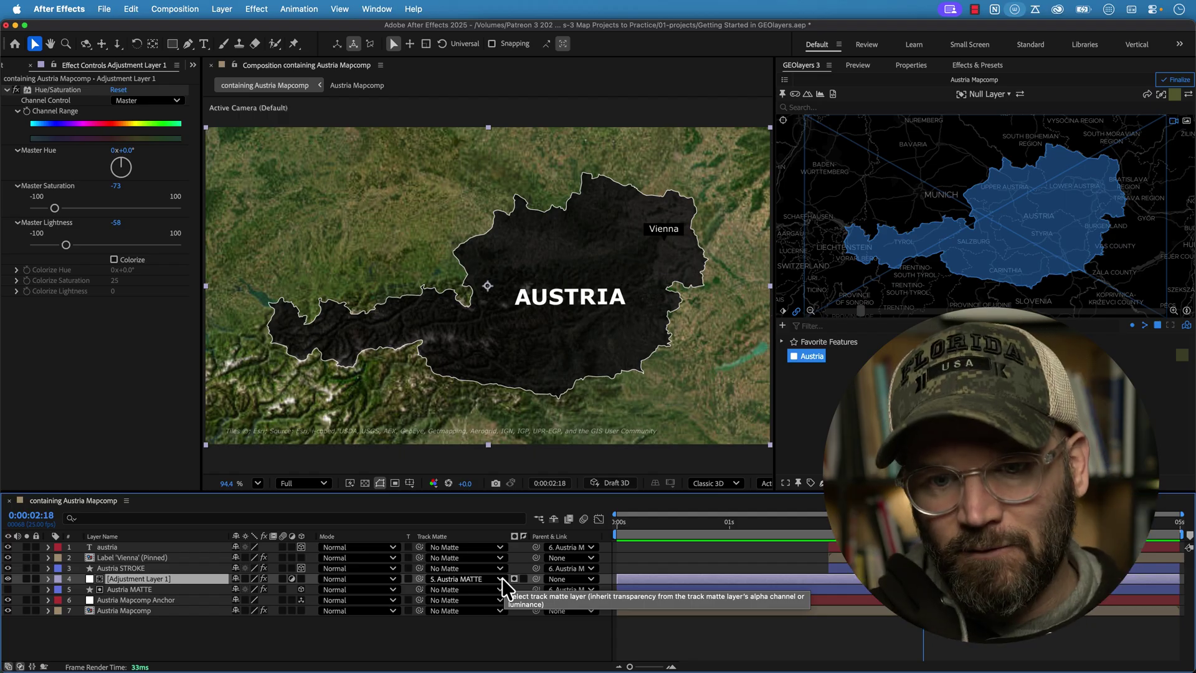
{"action": "left_click", "coordinate": [525, 578]}
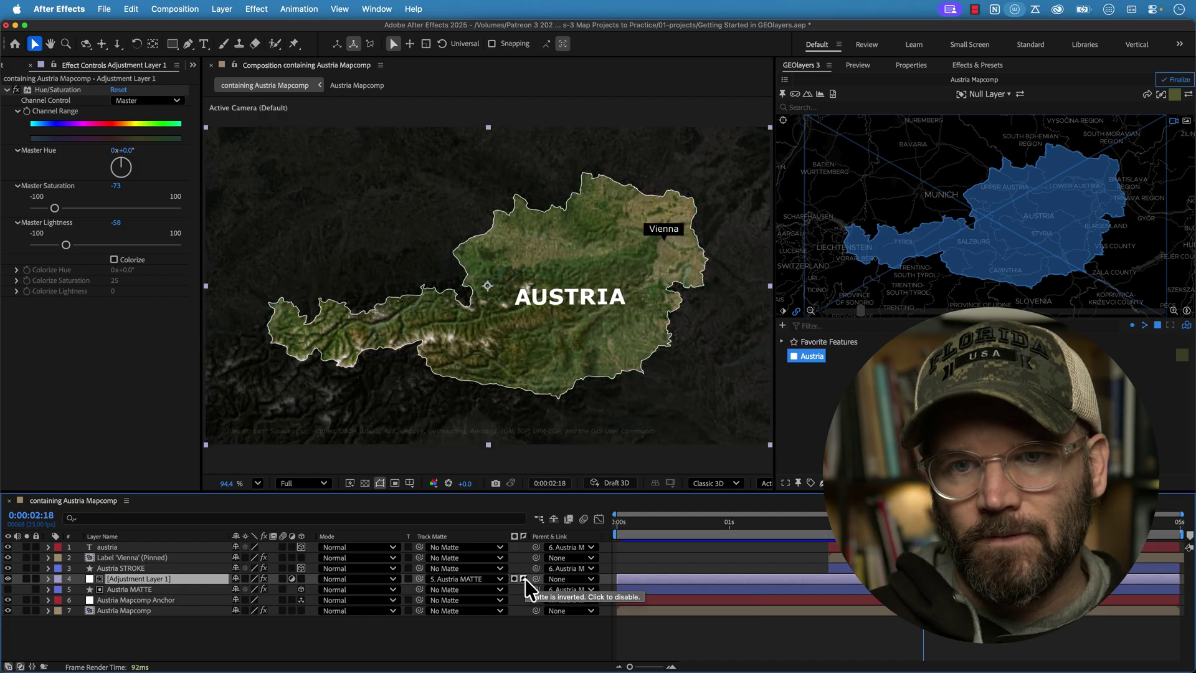
{"action": "left_click", "coordinate": [150, 649]}
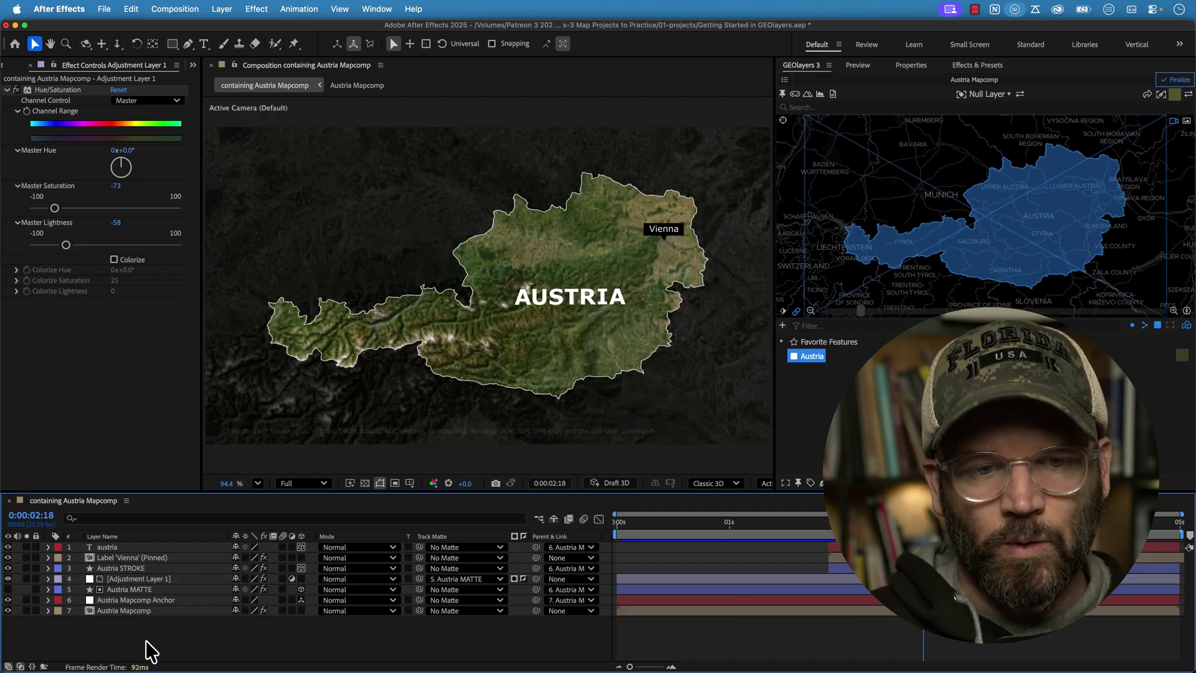
Step: Soften the adjustment layer's effect to Master Saturation -28 and Master Lightness -29, and finalize the Austria Mapcomp
{"action": "left_click", "coordinate": [127, 579]}
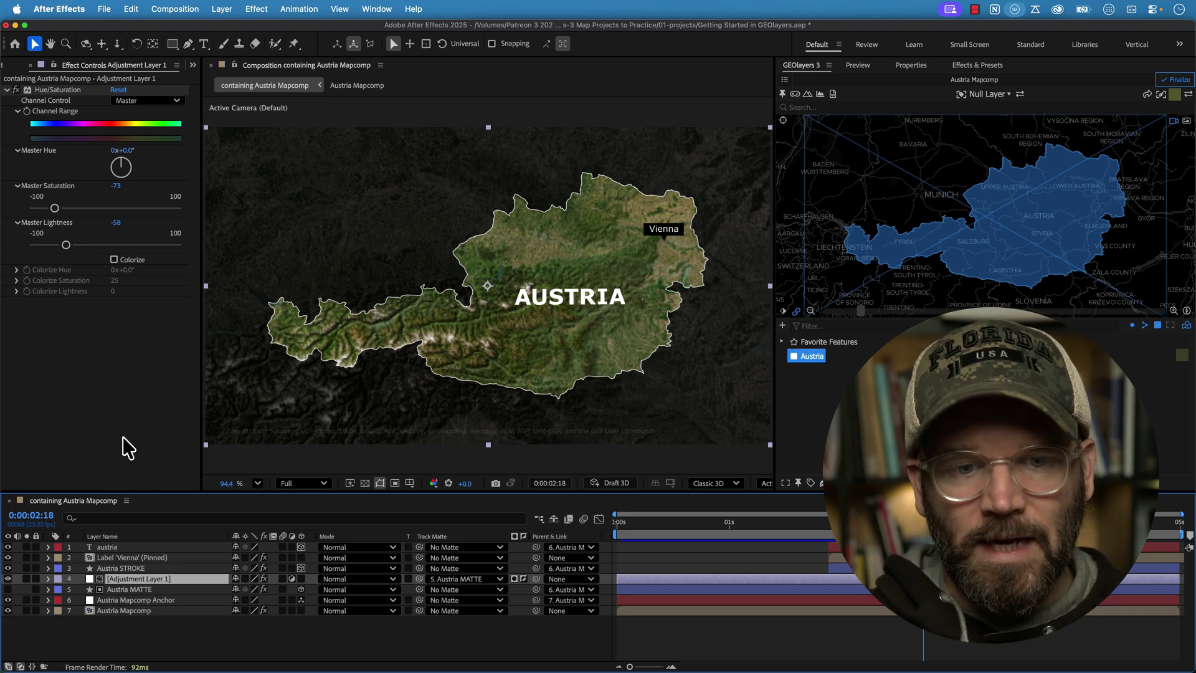
{"action": "left_click_drag", "start_coordinate": [62, 209], "coordinate": [98, 248]}
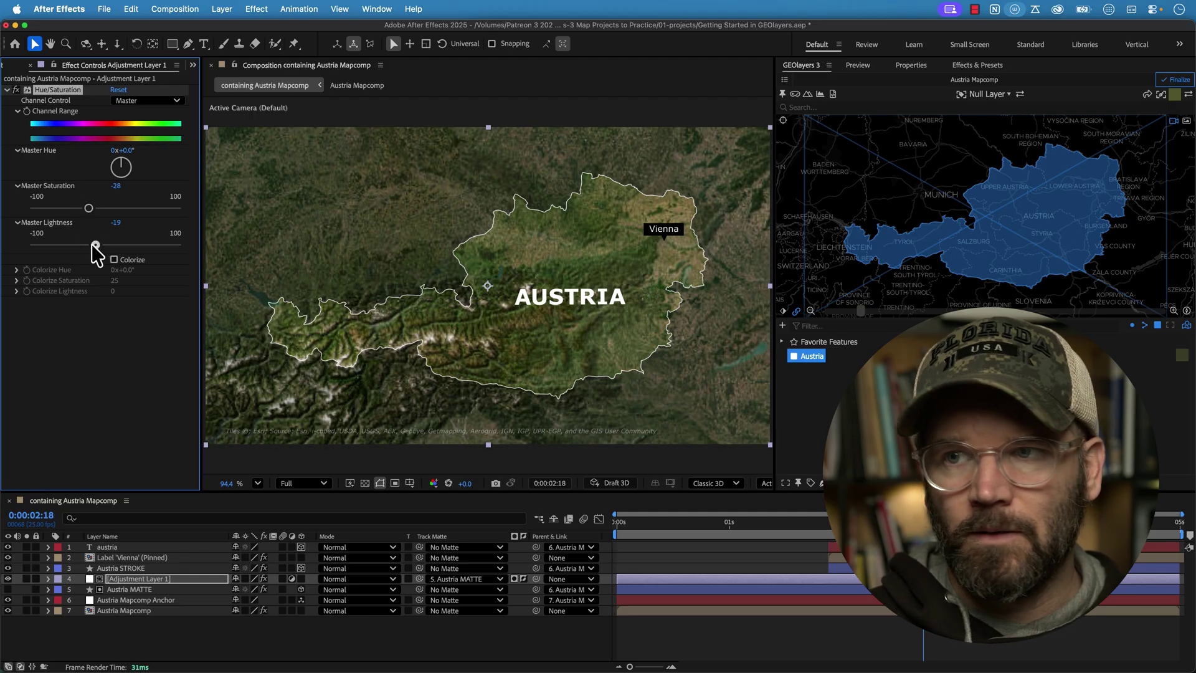
{"action": "left_click", "coordinate": [1174, 80]}
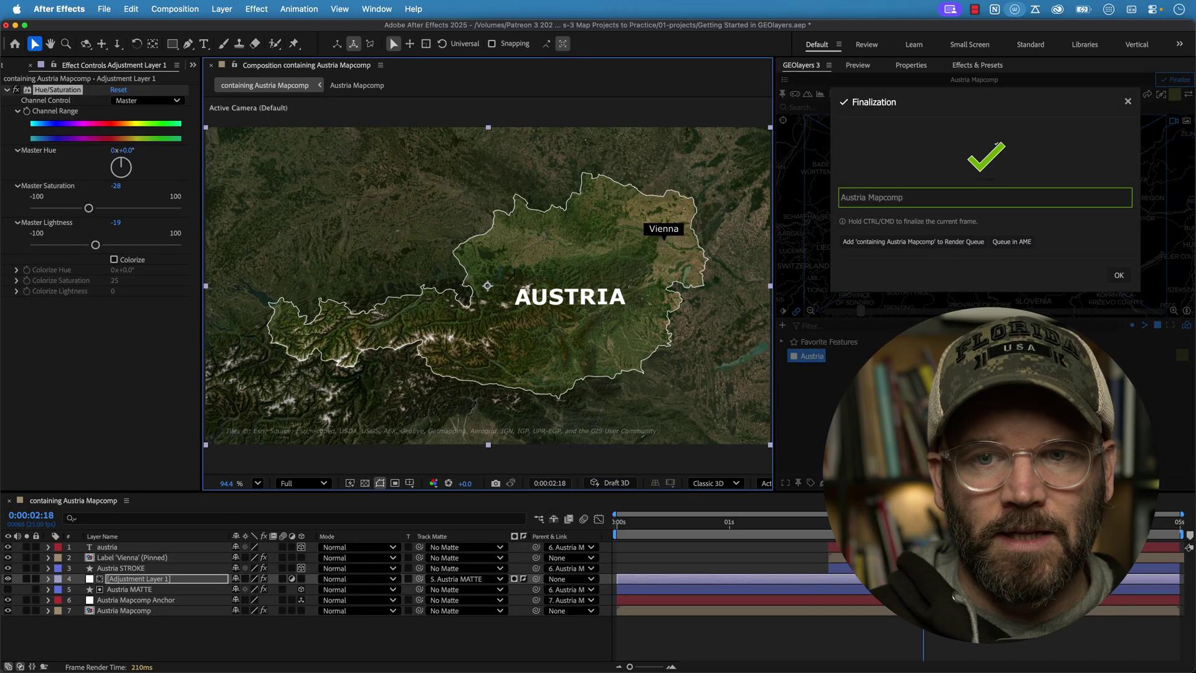
{"action": "left_click_drag", "start_coordinate": [95, 245], "coordinate": [86, 245]}
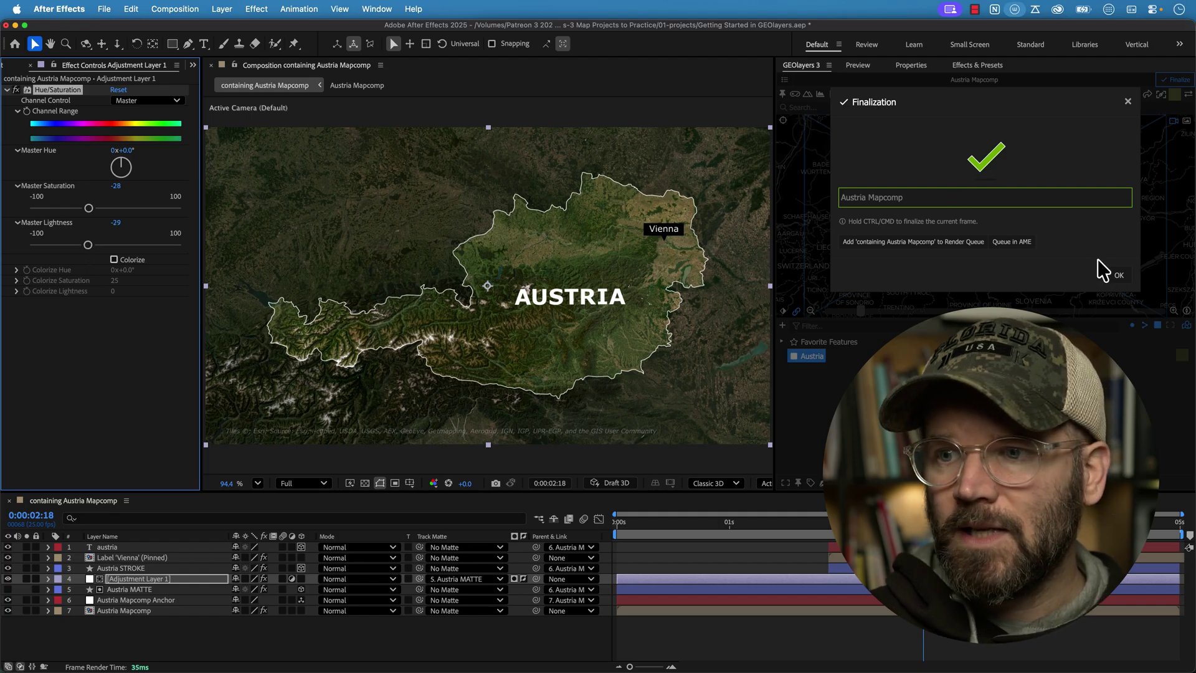
{"action": "left_click", "coordinate": [1119, 278]}
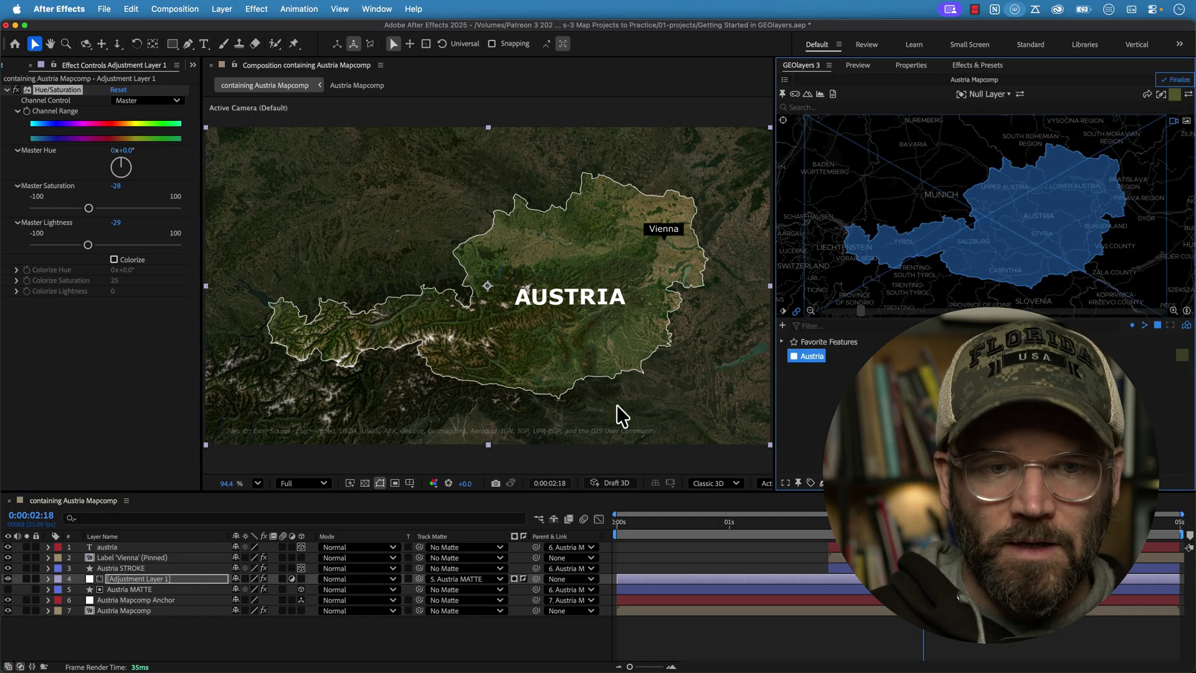
Step: Search the effects for Gaussian Blur and apply it to the adjustment layer with a Blurriness of 10.4
{"action": "left_click", "coordinate": [970, 65]}
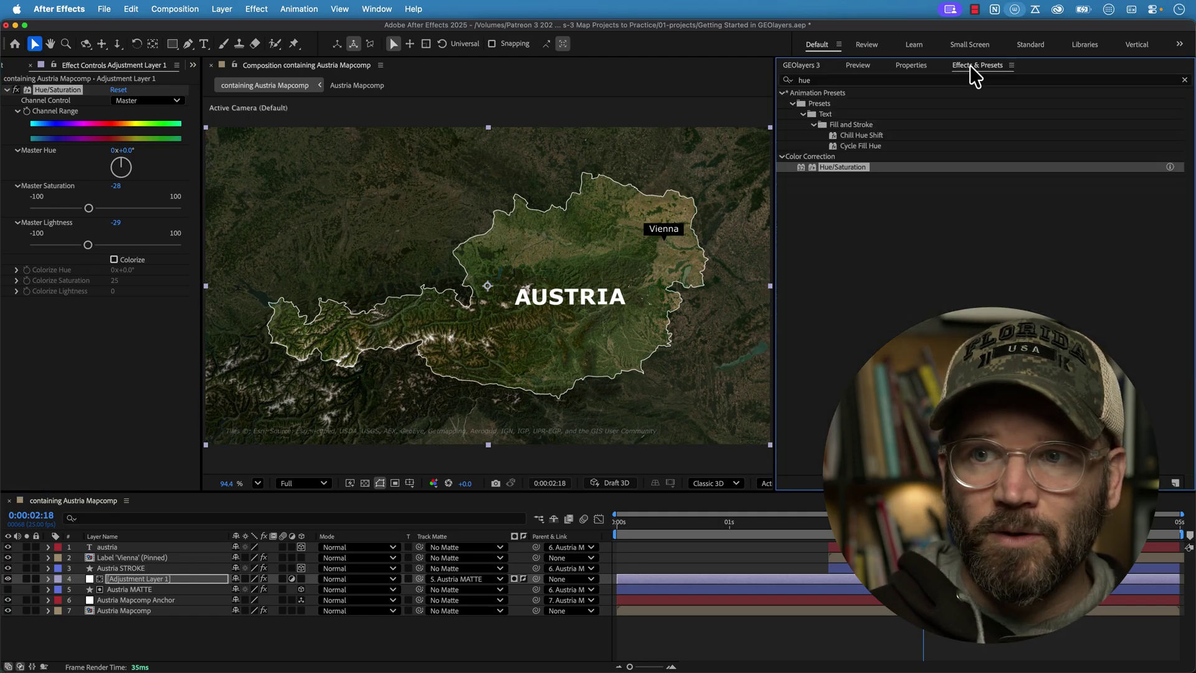
{"action": "left_click", "coordinate": [839, 79]}
{"action": "type", "text": "gaussin"}
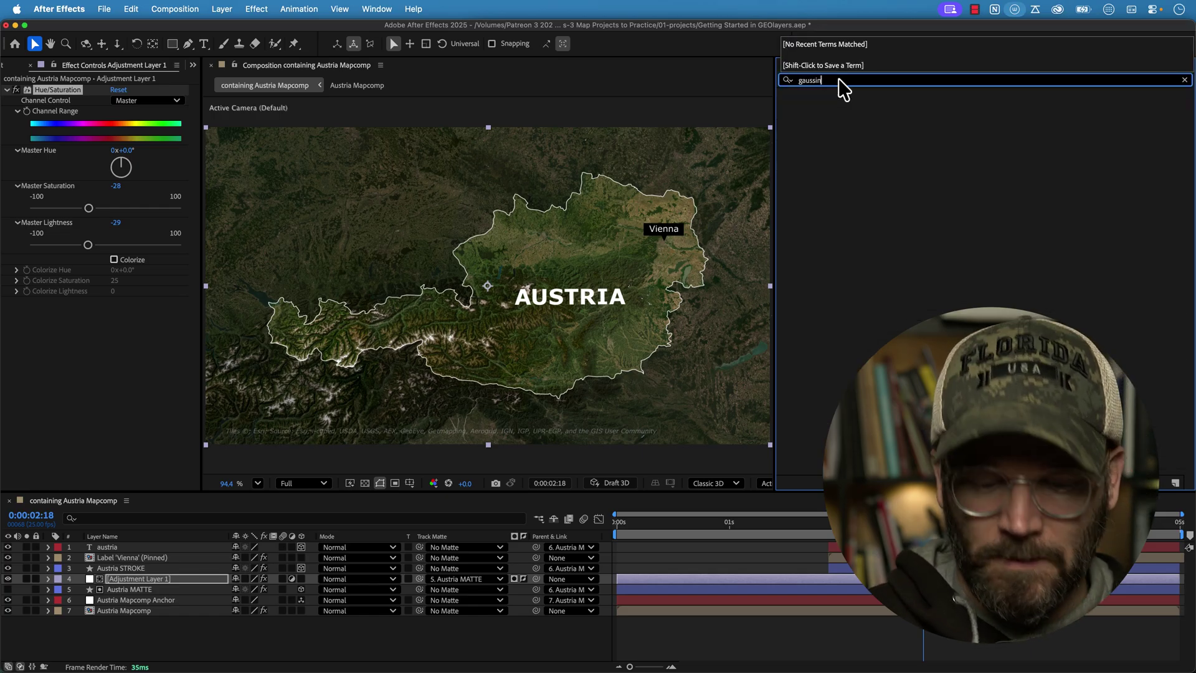
{"action": "key", "text": "BackSpace"}
{"action": "type", "text": "a"}
{"action": "double_click", "coordinate": [840, 103]}
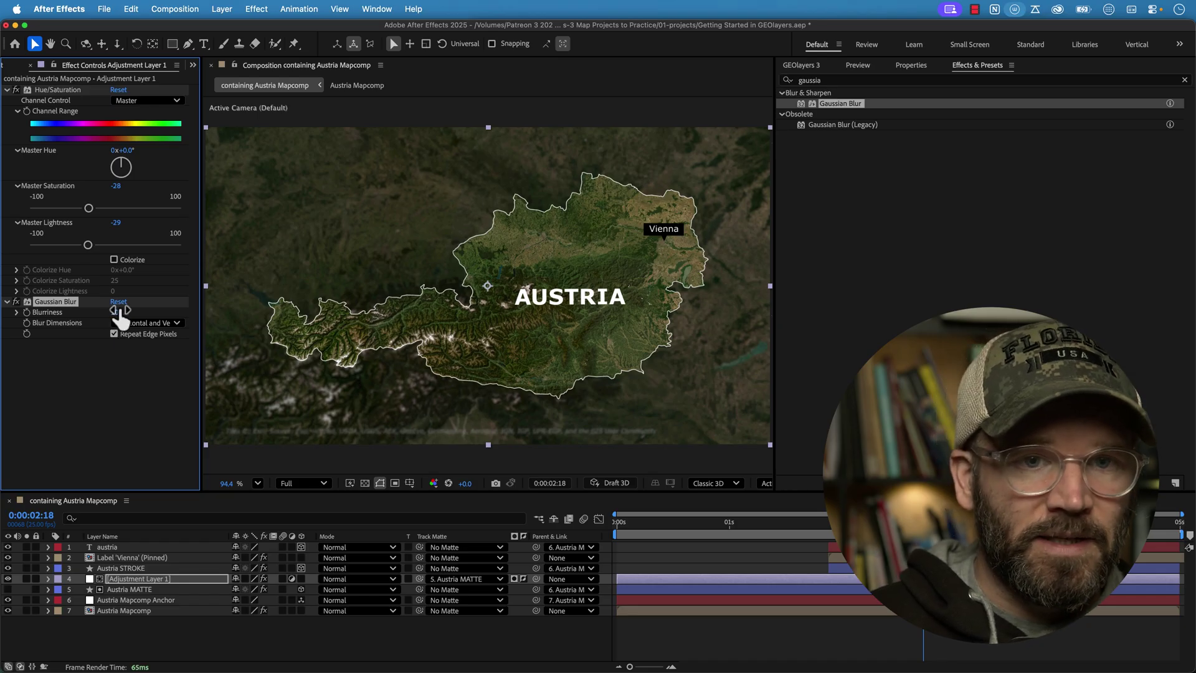
Step: Try a Master Lightness of -100 on the adjustment layer and undo it
{"action": "left_click_drag", "start_coordinate": [87, 245], "coordinate": [11, 256]}
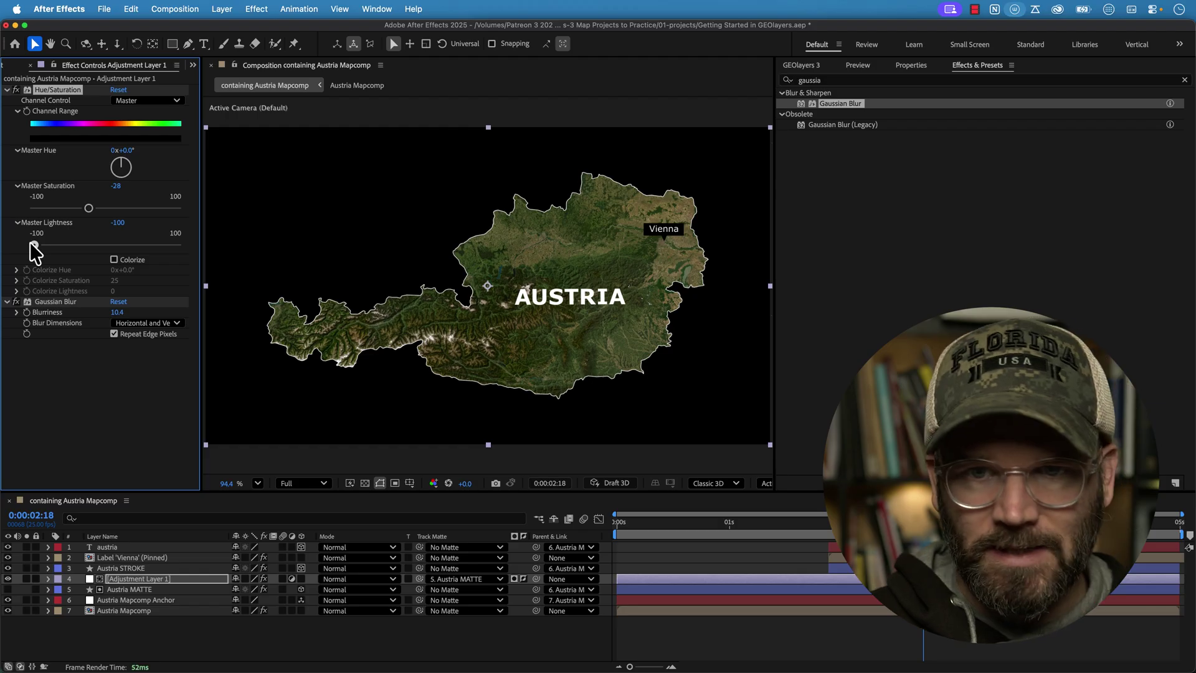
{"action": "key", "text": "super+z"}
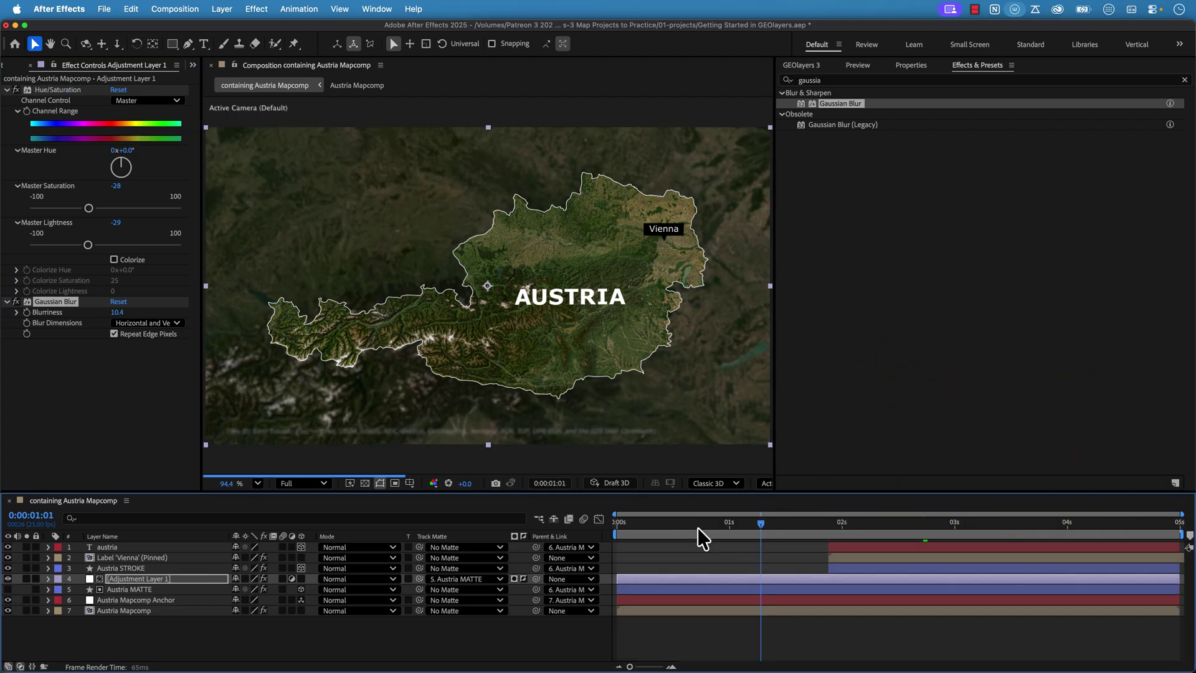
Step: Finalize the Austria Mapcomp with the current time set to the start of the composition
{"action": "key", "text": "Home"}
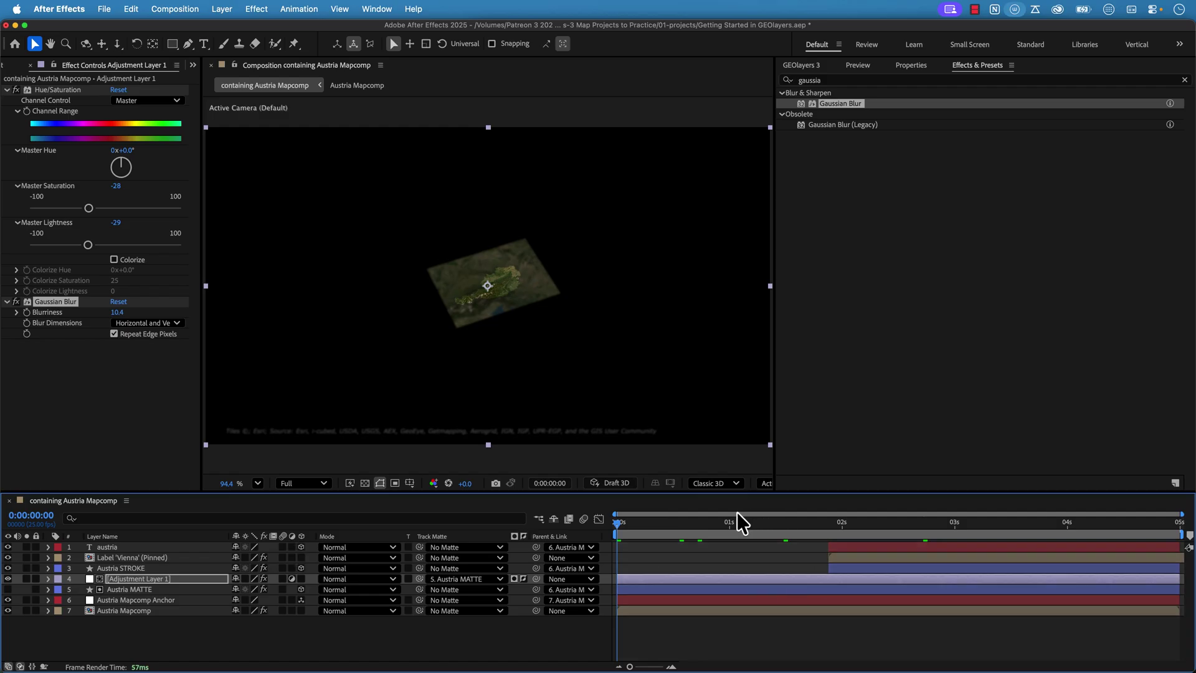
{"action": "left_click", "coordinate": [810, 66]}
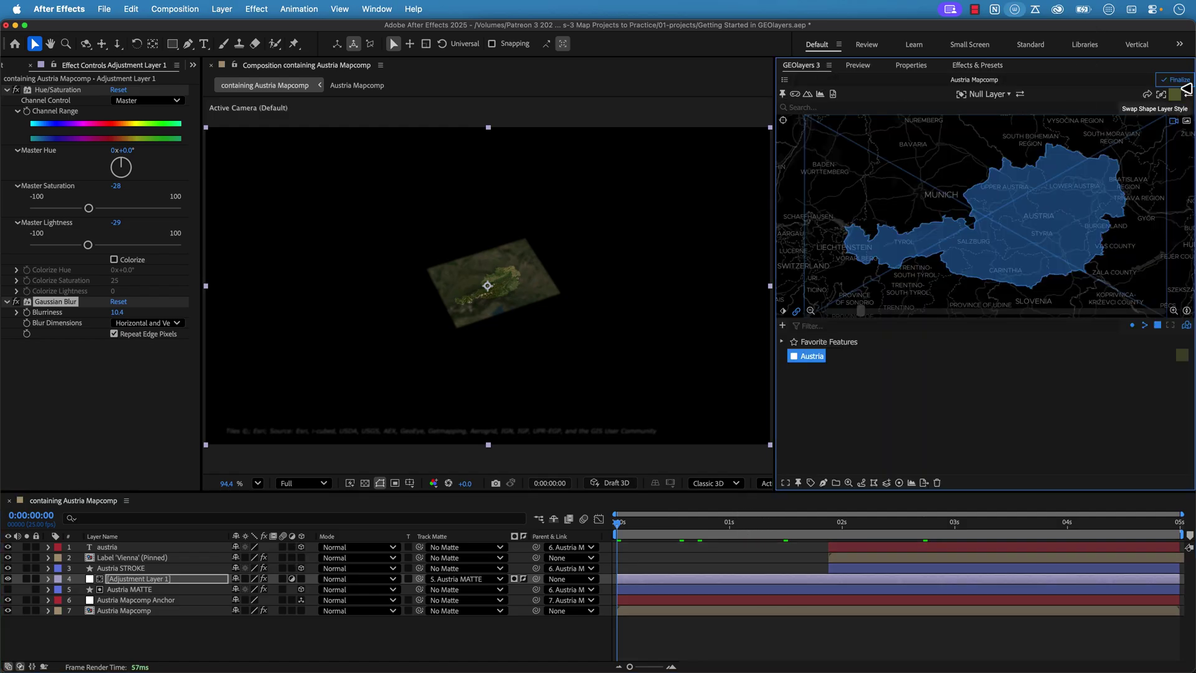
{"action": "left_click", "coordinate": [1186, 80]}
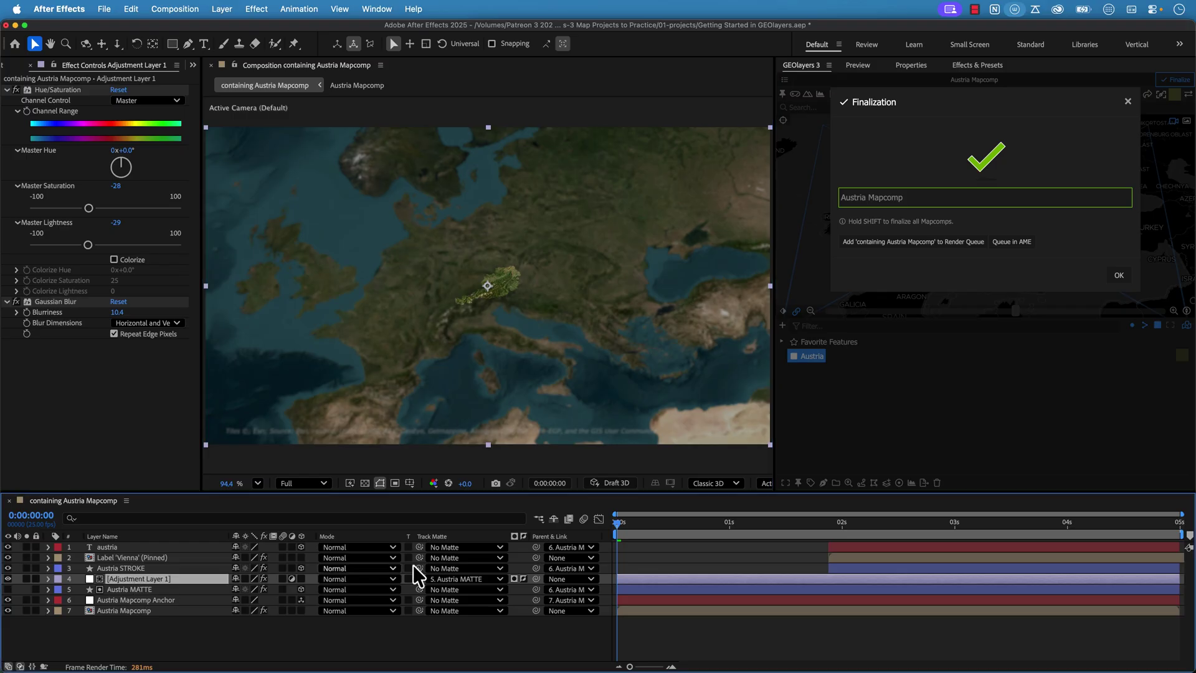
Step: Keyframe the adjustment layer's Opacity from 0% at 0:00:01:20 to 100% at about 2.5 seconds
{"action": "key", "text": "t"}
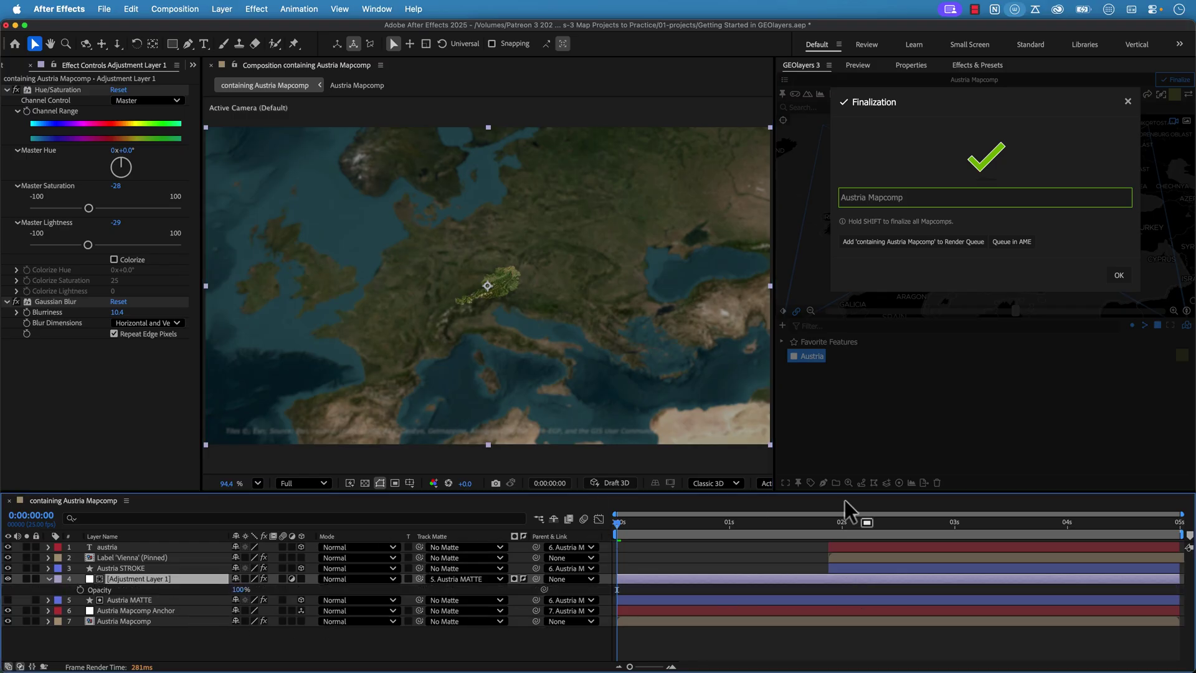
{"action": "left_click", "coordinate": [819, 523]}
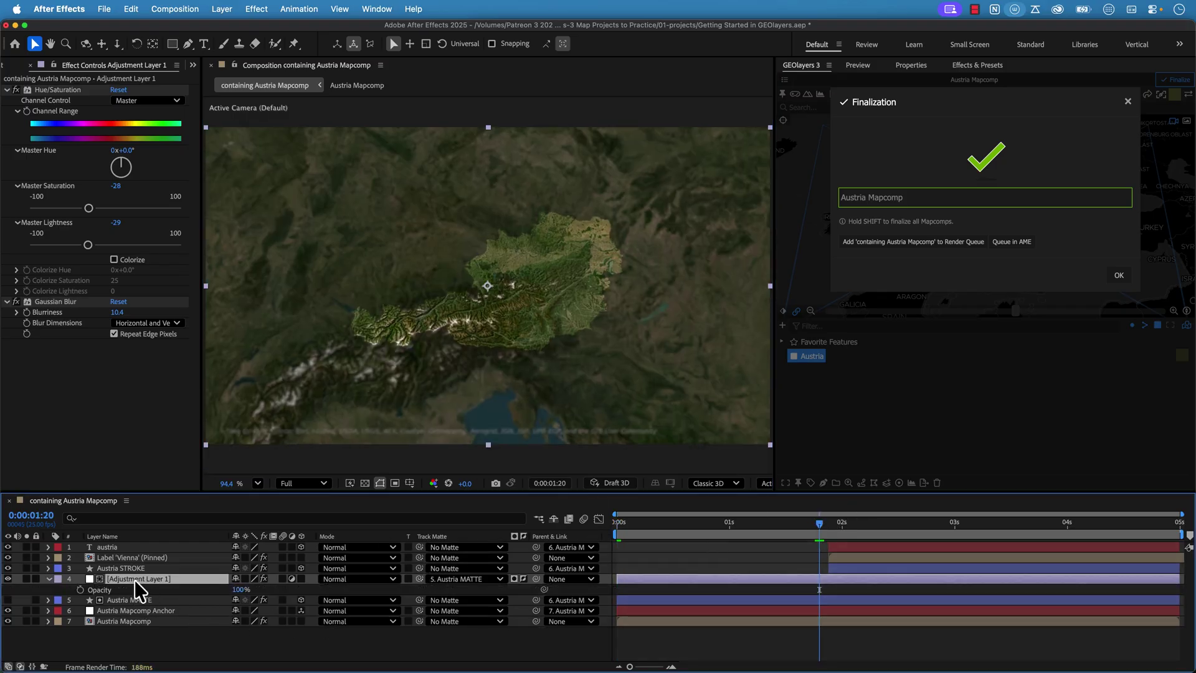
{"action": "left_click", "coordinate": [79, 590]}
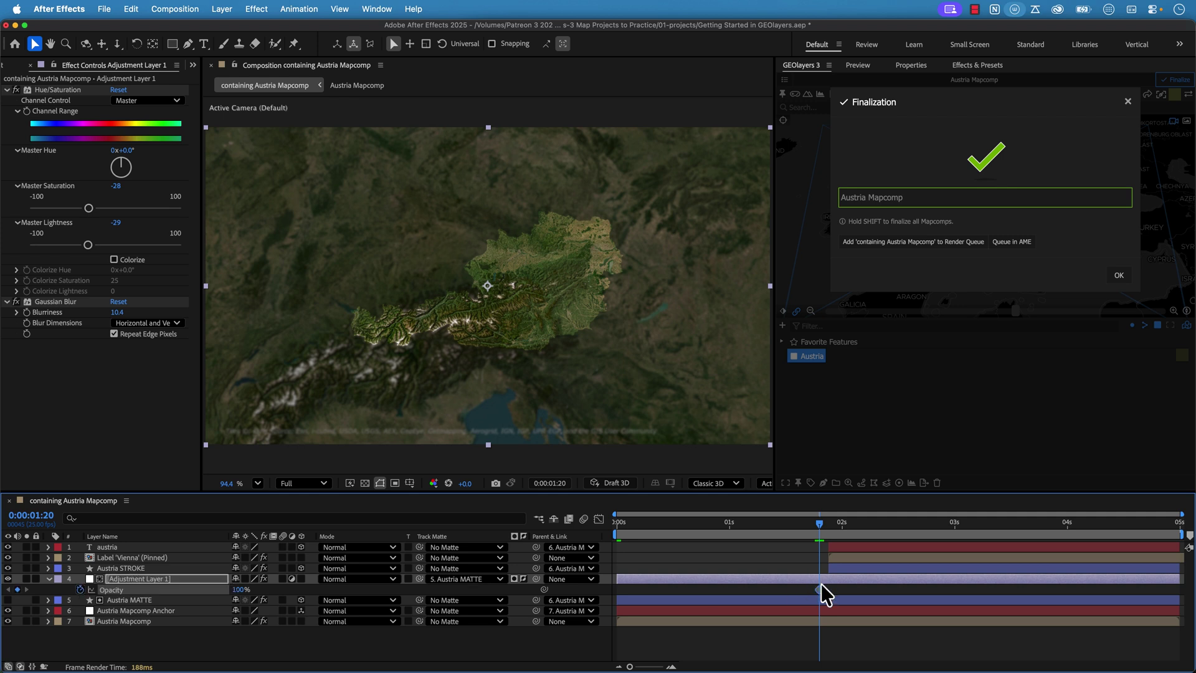
{"action": "left_click_drag", "start_coordinate": [893, 589], "coordinate": [896, 589]}
{"action": "left_click_drag", "start_coordinate": [245, 590], "coordinate": [54, 598]}
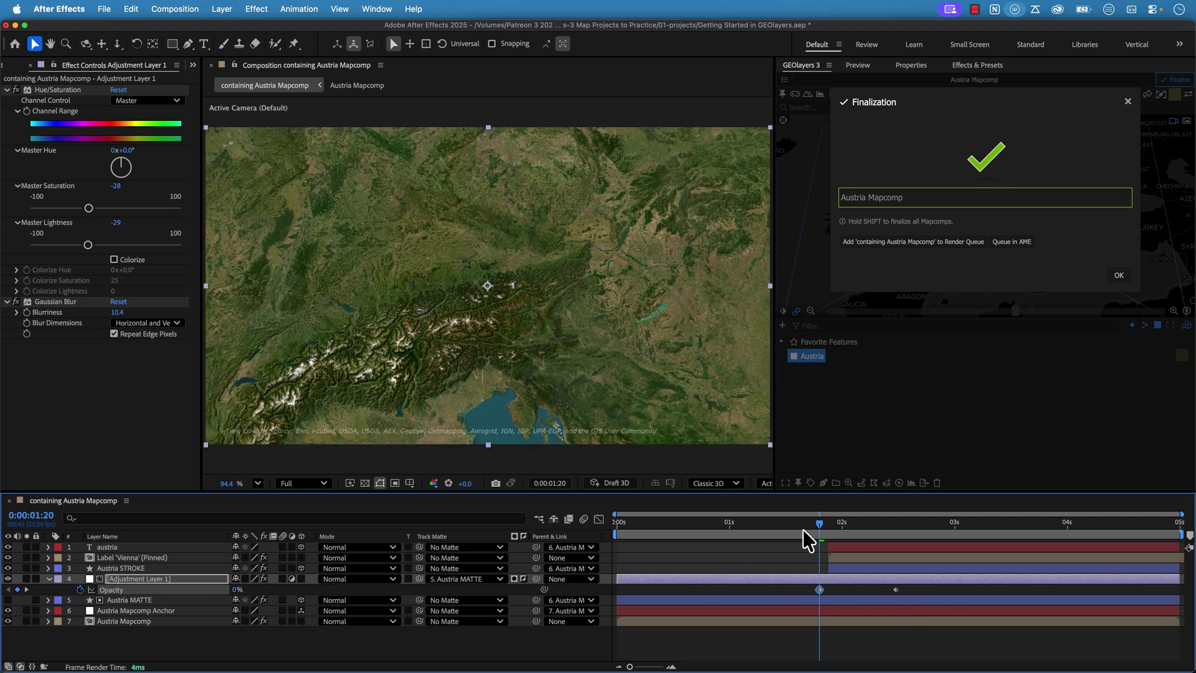
Step: Preview the map animation from the start and check how the adjustment layer fades in around Austria
{"action": "left_click_drag", "start_coordinate": [817, 522], "coordinate": [959, 529]}
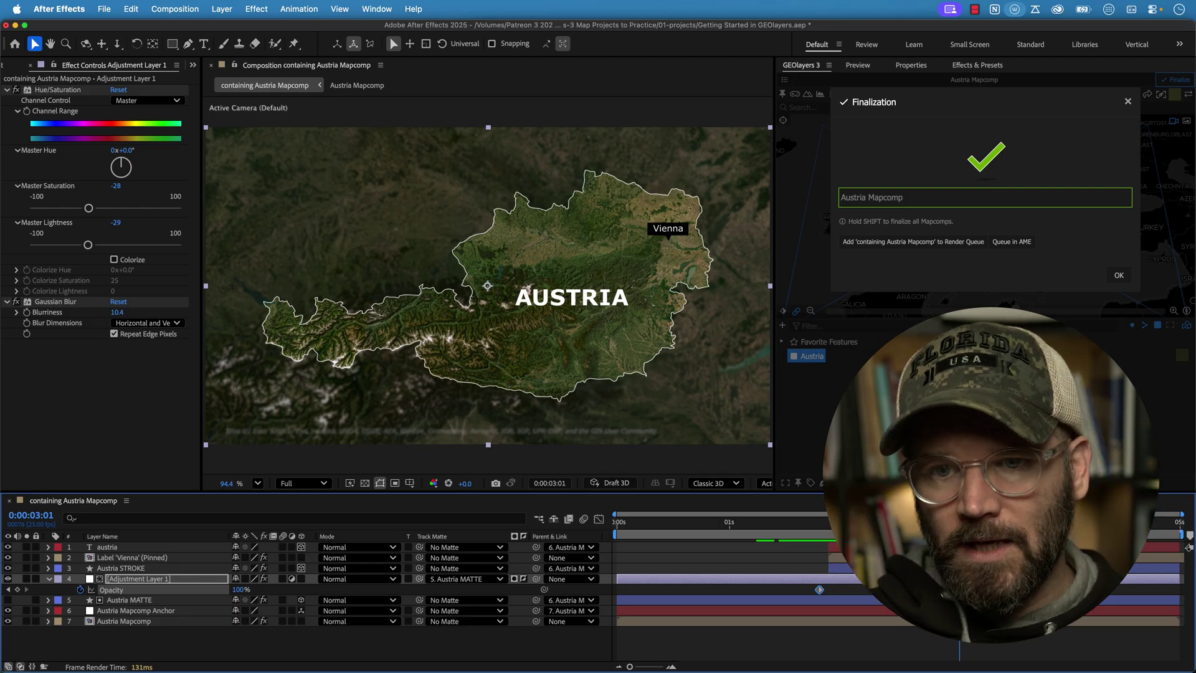
{"action": "left_click_drag", "start_coordinate": [959, 529], "coordinate": [927, 529]}
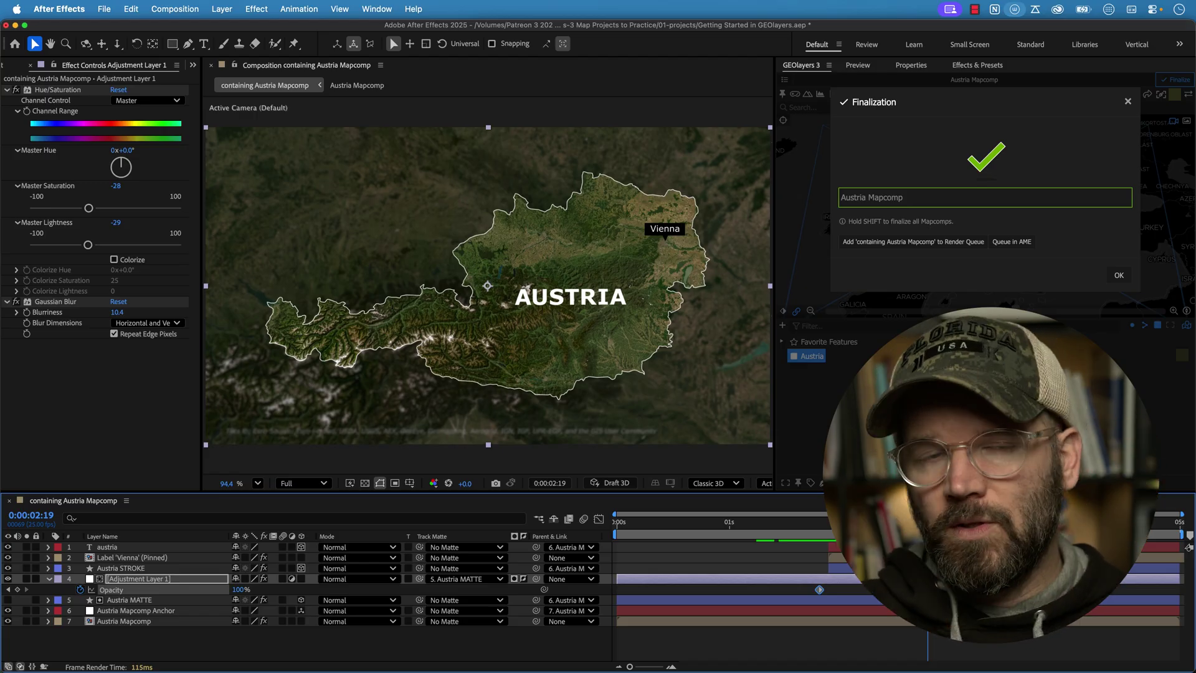
{"action": "key", "text": "space"}
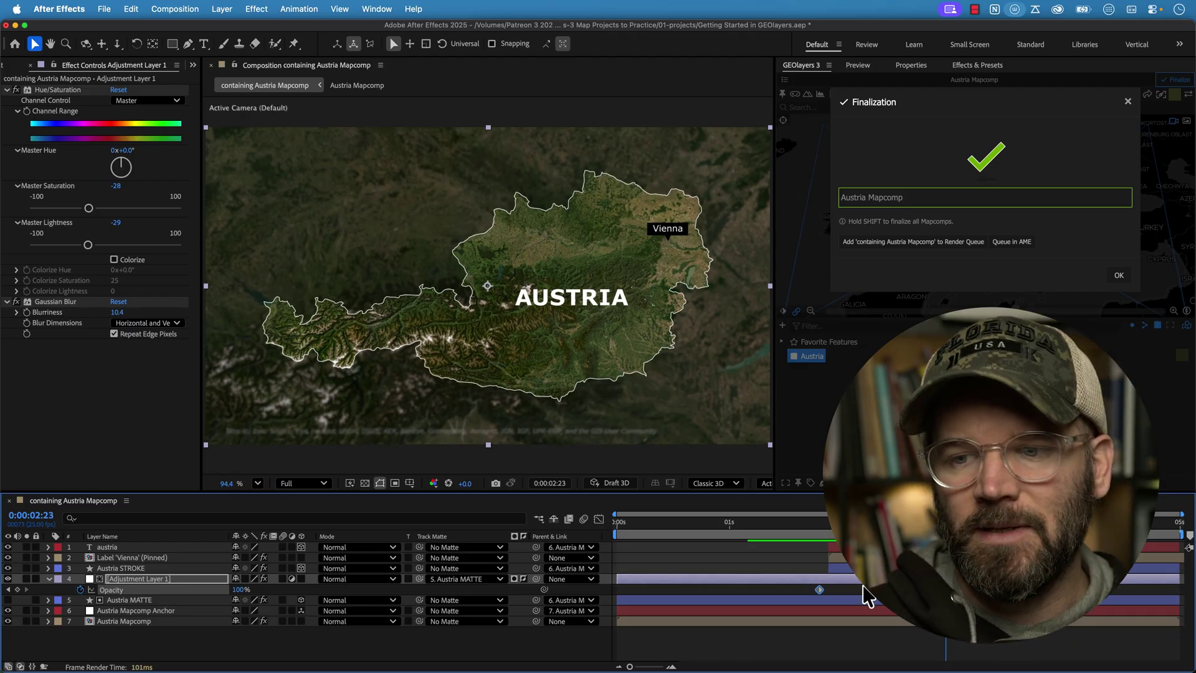
{"action": "left_click_drag", "start_coordinate": [838, 528], "coordinate": [614, 538]}
{"action": "key", "text": "space"}
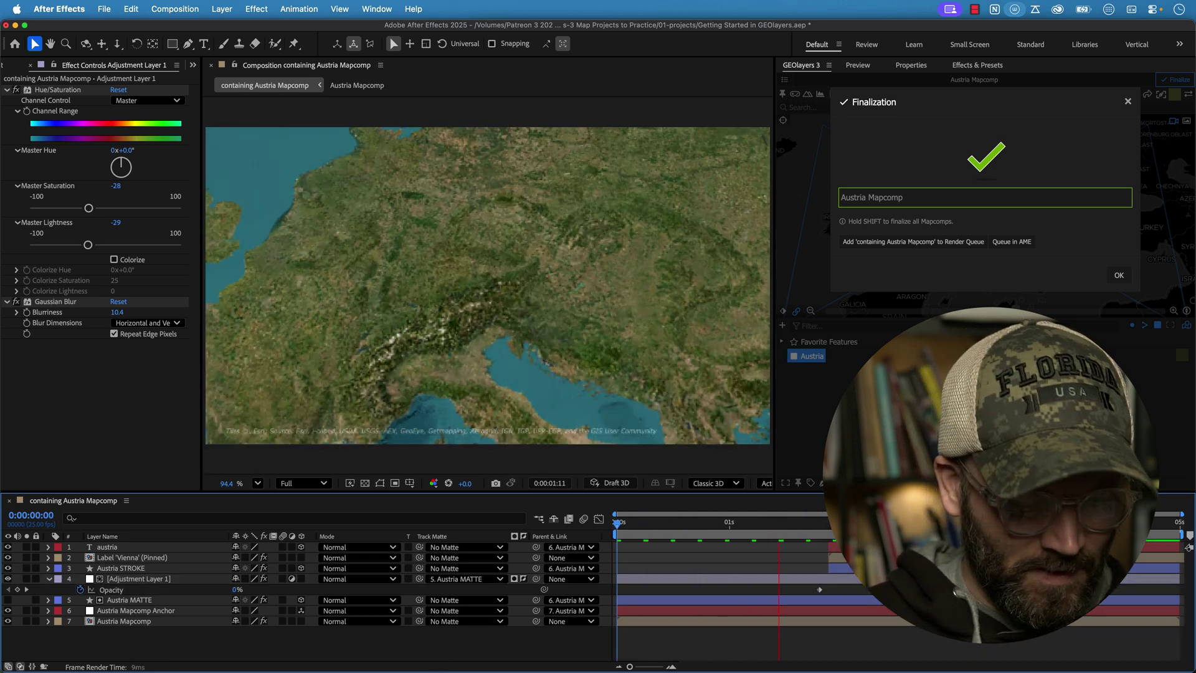
{"action": "key", "text": "space"}
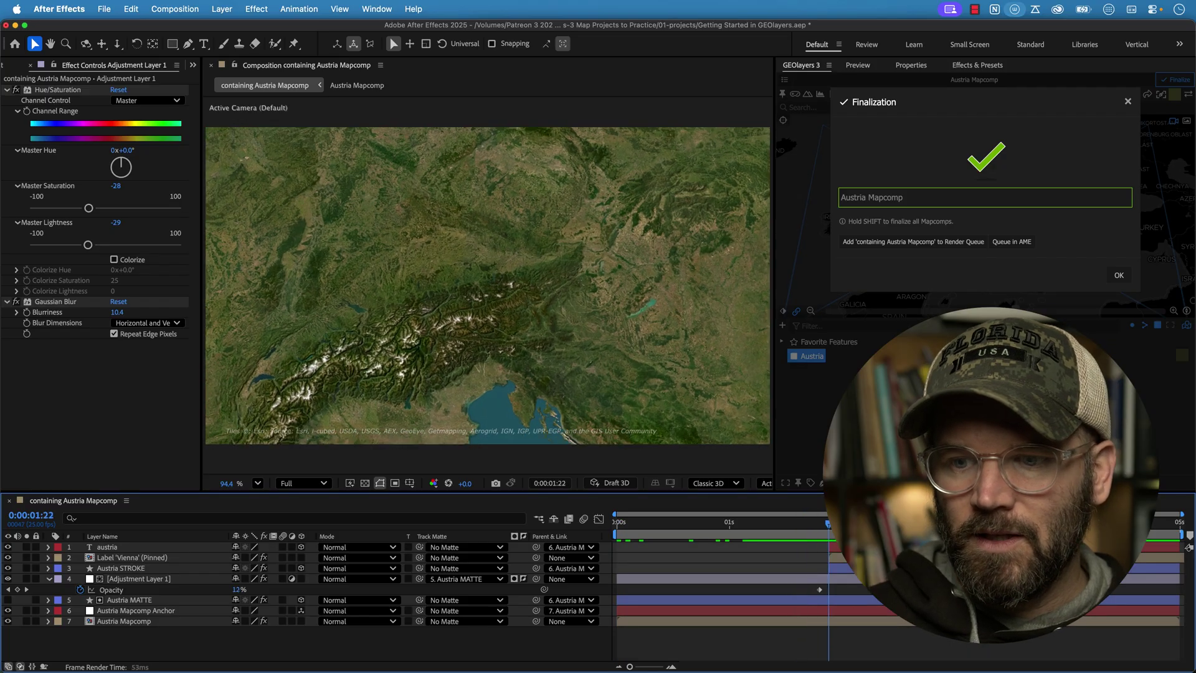
{"action": "key", "text": "space"}
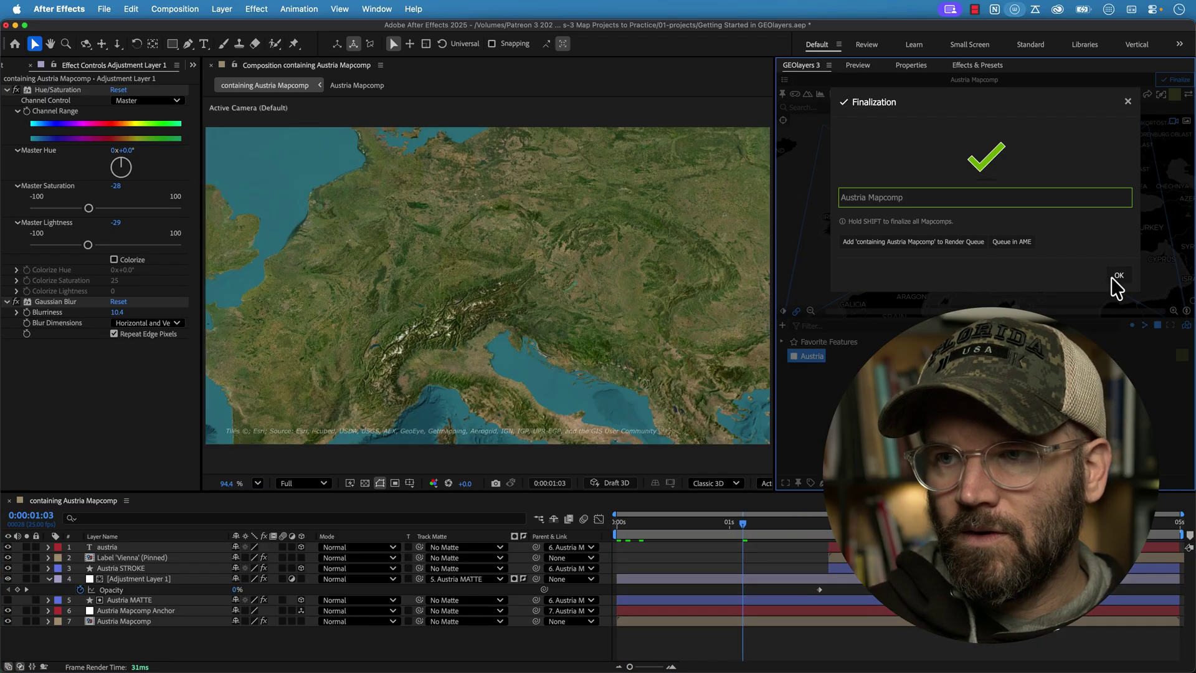
Step: Dismiss the earlier finalization report and finalize the Austria Mapcomp again with the opacity fade in place
{"action": "left_click", "coordinate": [1113, 278]}
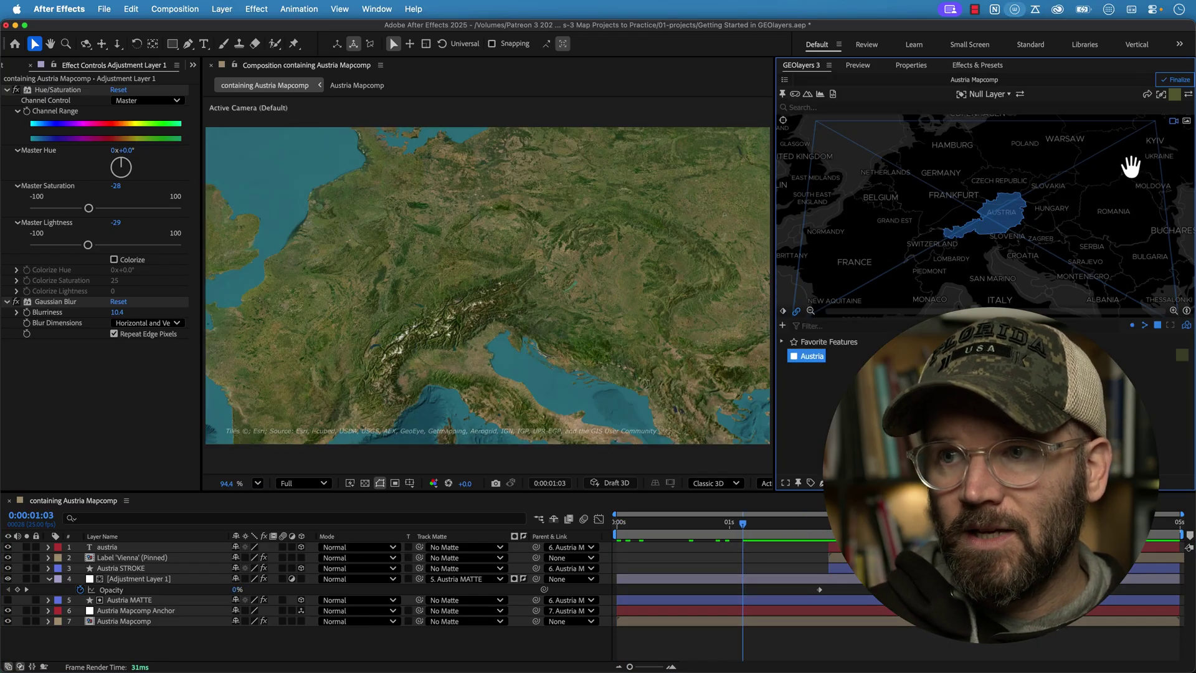
{"action": "left_click", "coordinate": [1176, 80]}
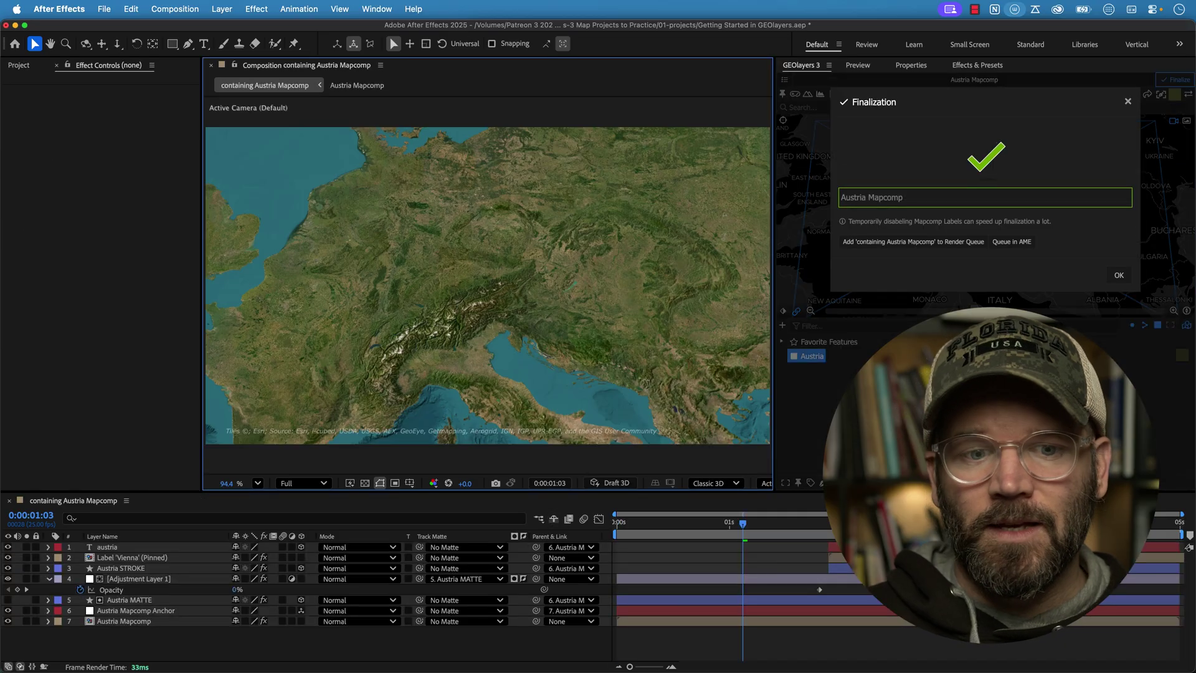
Step: Add the containing Austria Mapcomp composition to the Render Queue and review the available output module presets
{"action": "left_click", "coordinate": [96, 502]}
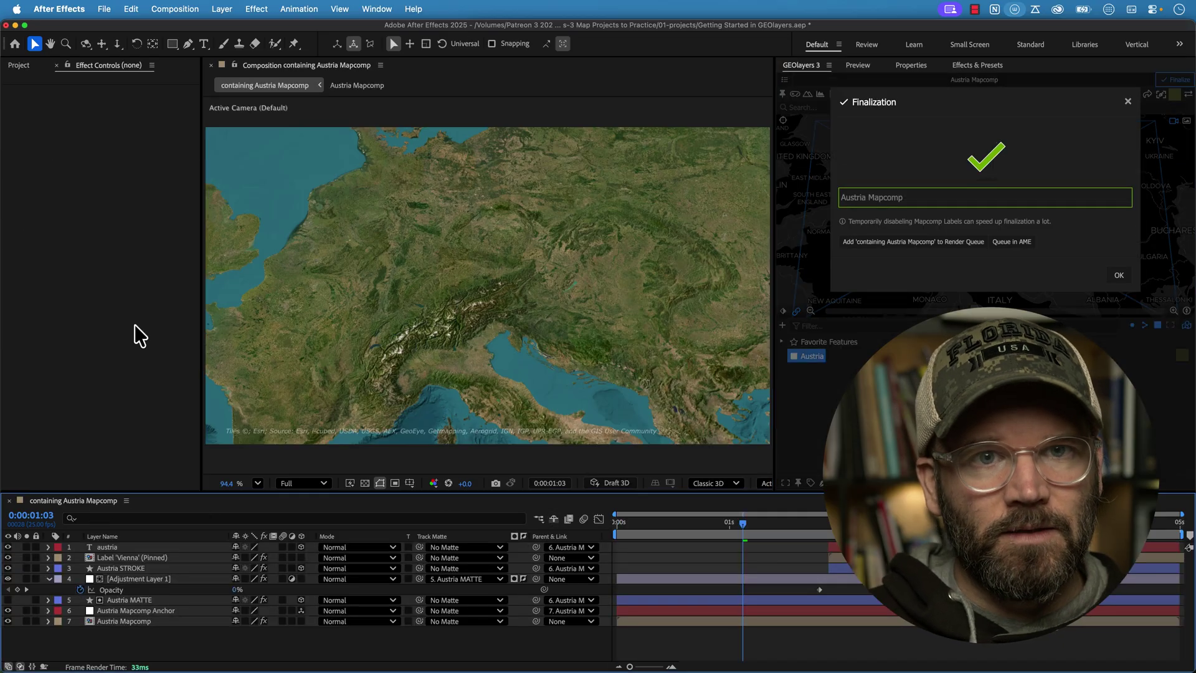
{"action": "left_click", "coordinate": [184, 10]}
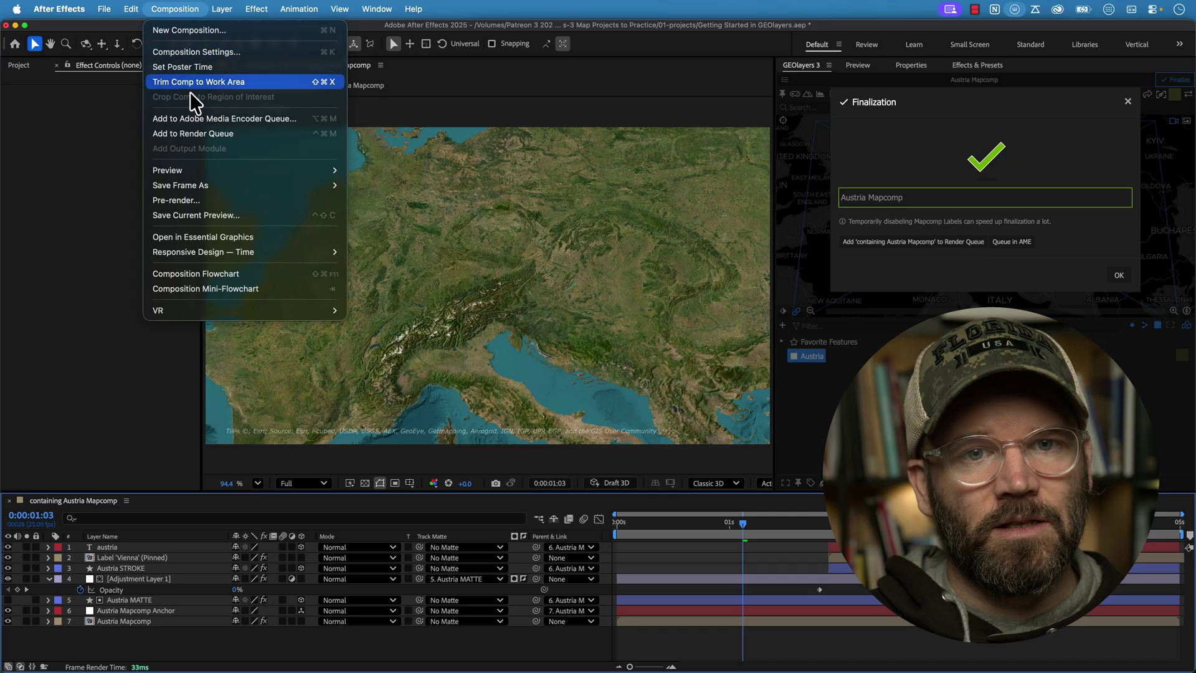
{"action": "left_click", "coordinate": [191, 132]}
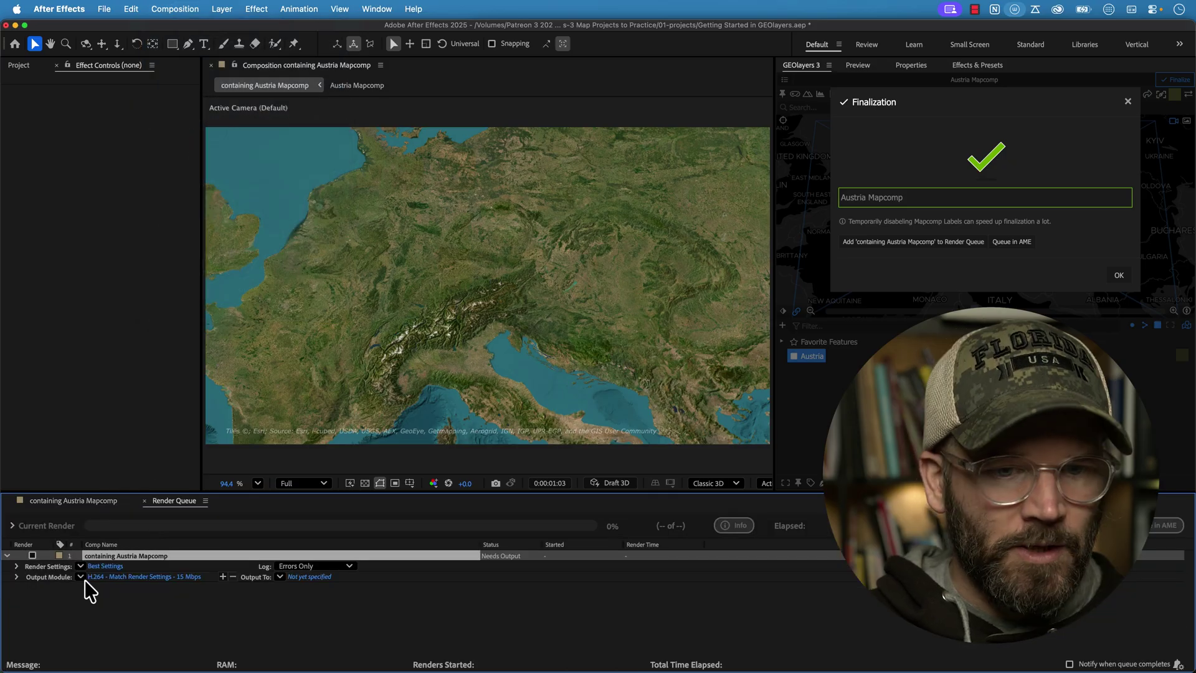
{"action": "left_click", "coordinate": [81, 577]}
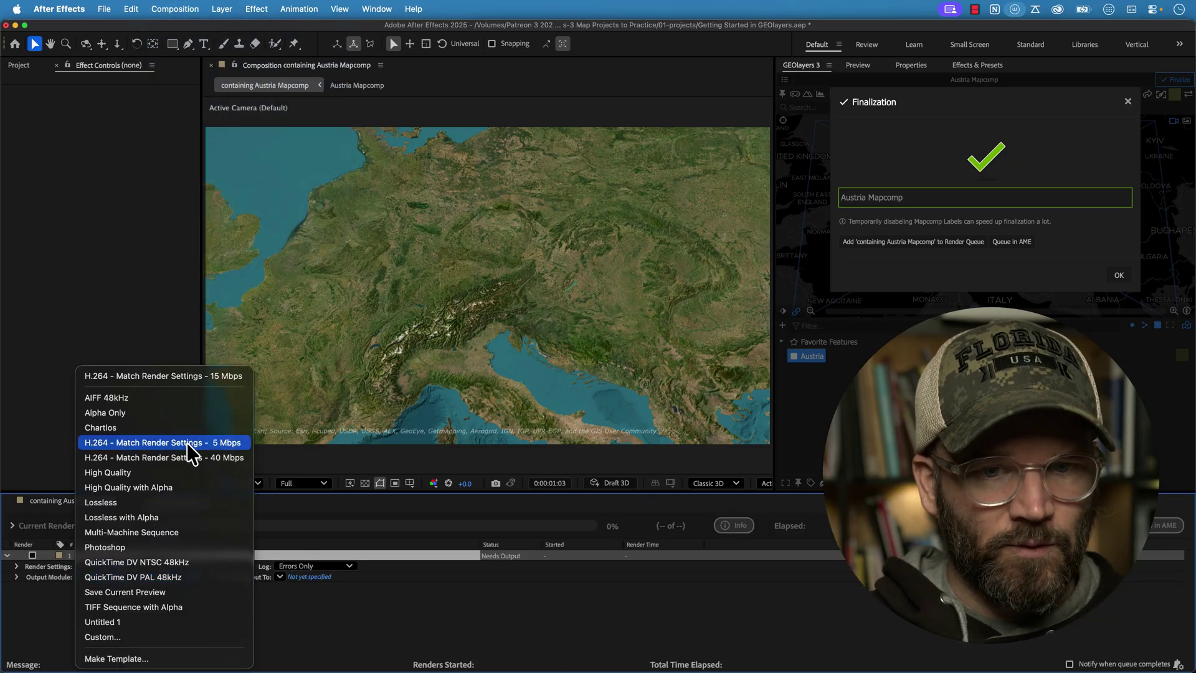
{"action": "left_click", "coordinate": [305, 604]}
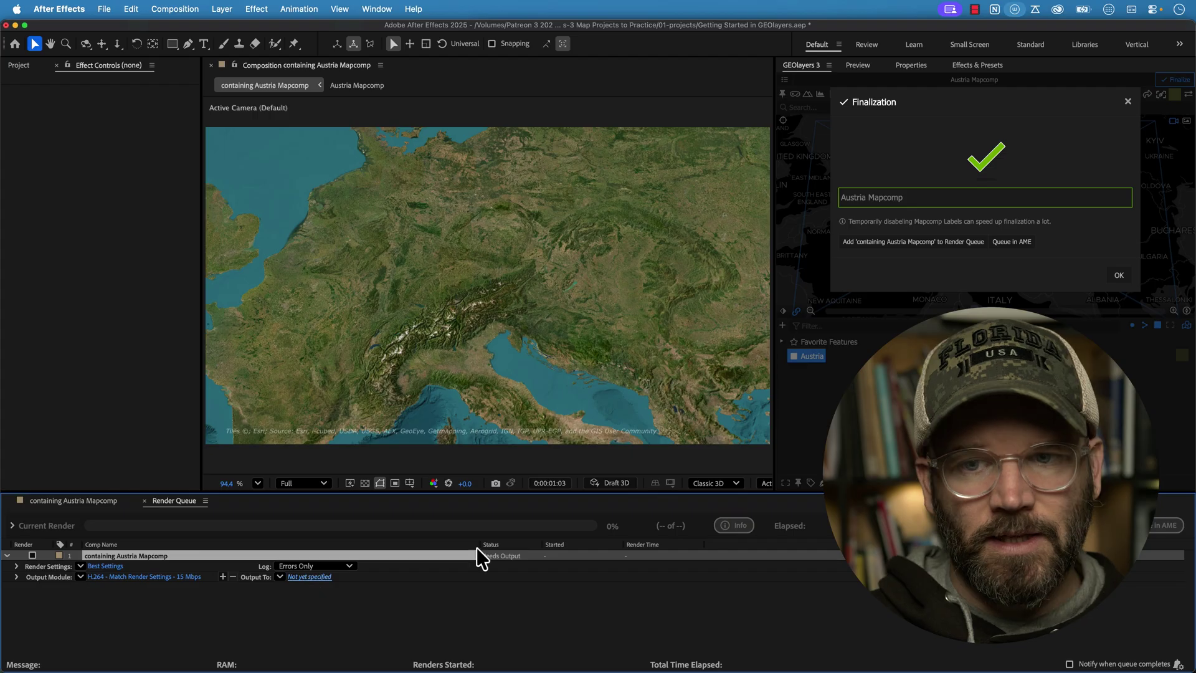